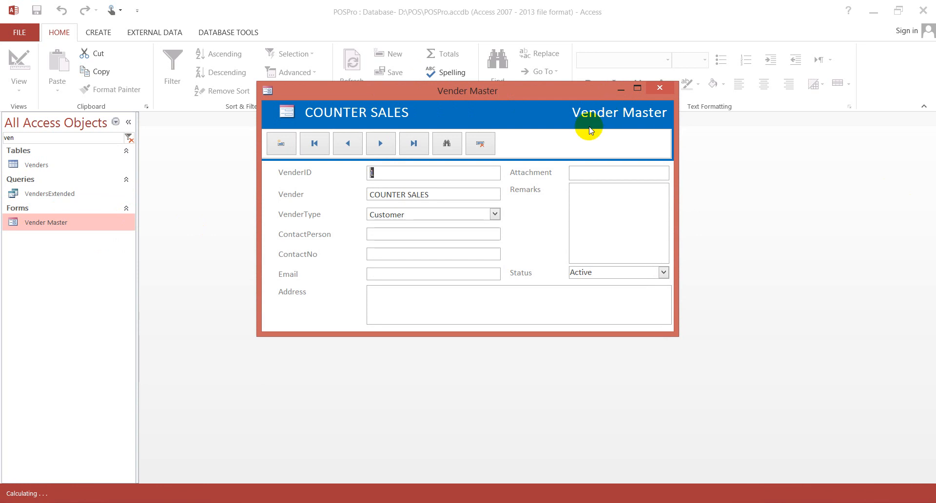
Close the open Vender Master form and duplicate it as a new form named Chart of Accounts
{"action": "left_click", "coordinate": [660, 89]}
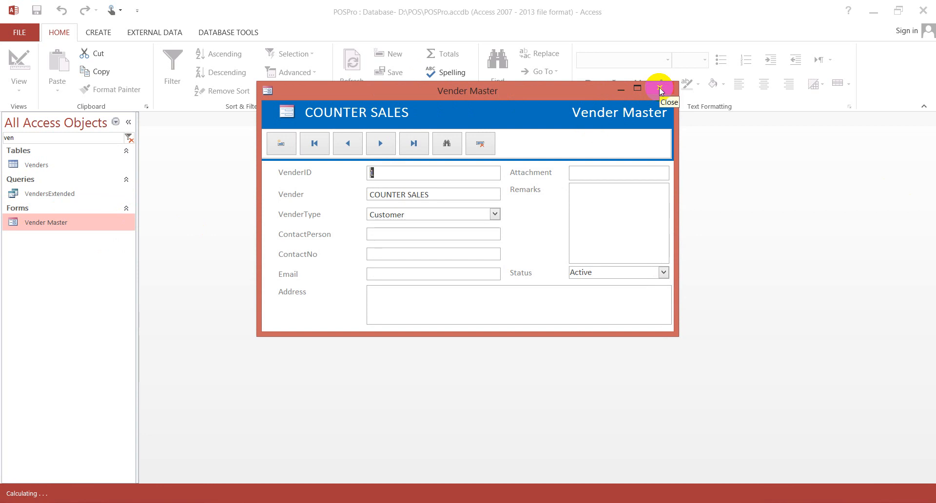
{"action": "left_click", "coordinate": [660, 89]}
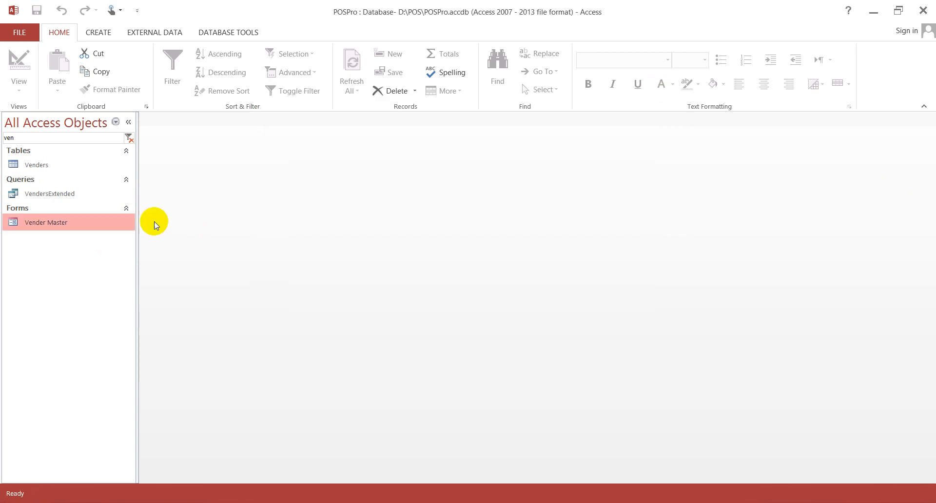
{"action": "key", "text": "ctrl+c"}
{"action": "key", "text": "ctrl+v"}
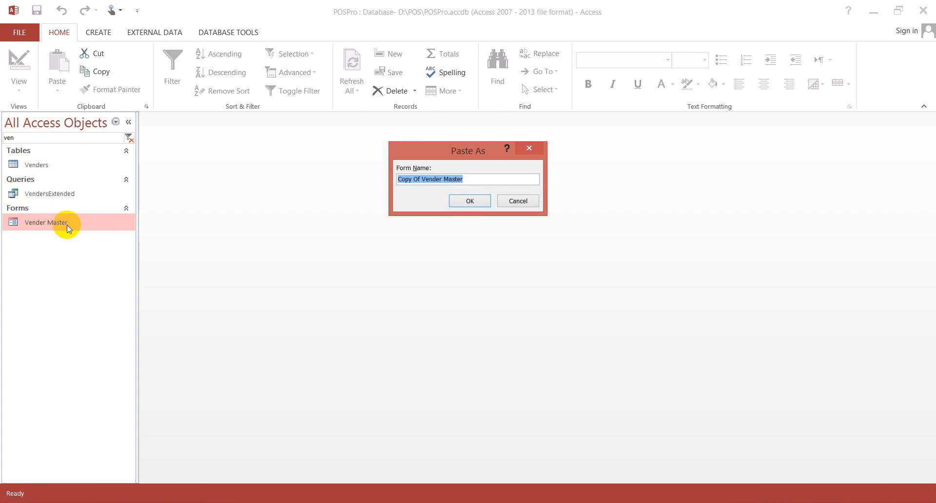
{"action": "left_click", "coordinate": [477, 179]}
{"action": "left_click_drag", "start_coordinate": [463, 177], "coordinate": [340, 171]}
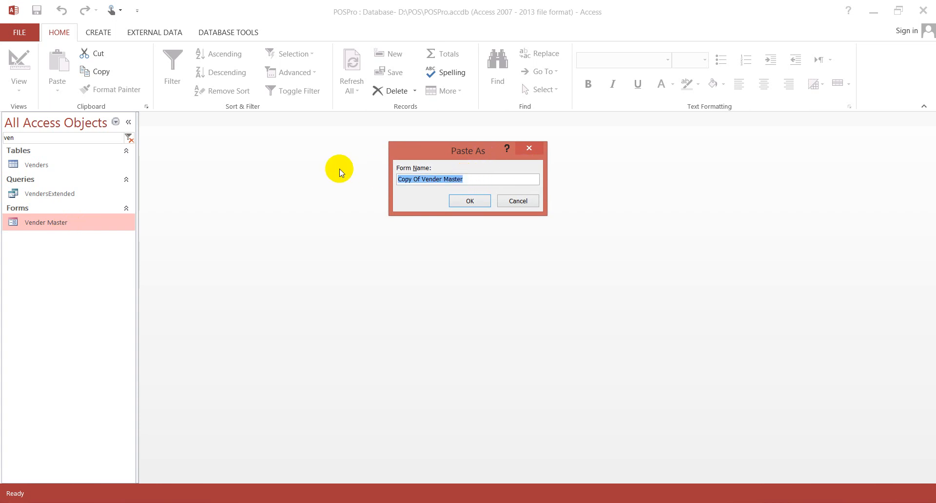
{"action": "type", "text": "Chart of Accounts"}
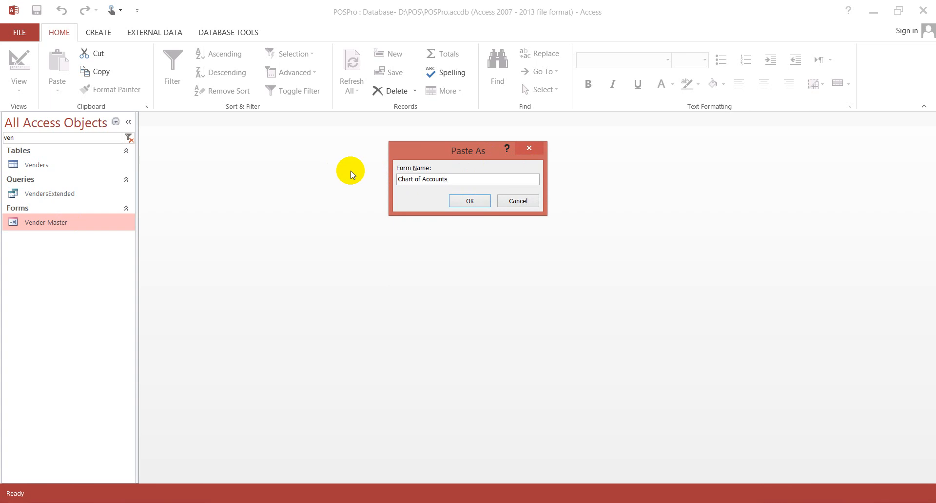
{"action": "left_click", "coordinate": [464, 200]}
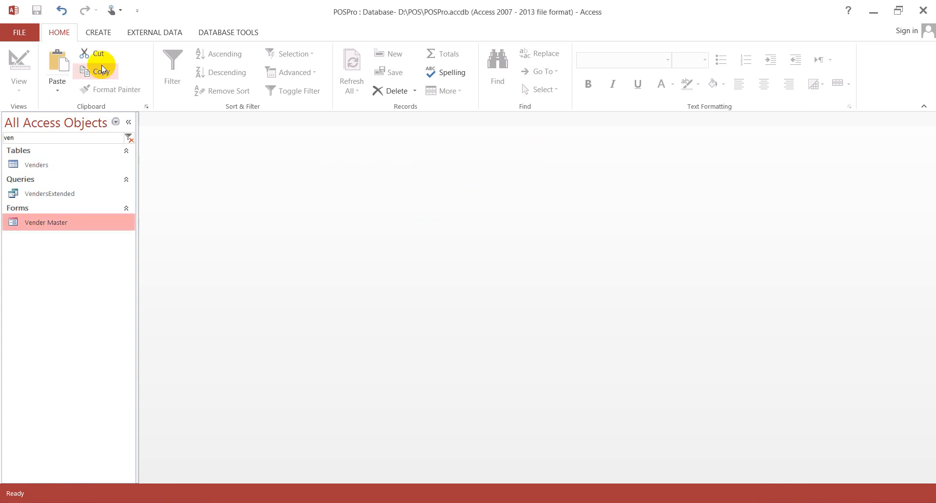
Compact and repair the database, and filter the database objects by "chart"
{"action": "left_click", "coordinate": [17, 31]}
{"action": "left_click", "coordinate": [125, 121]}
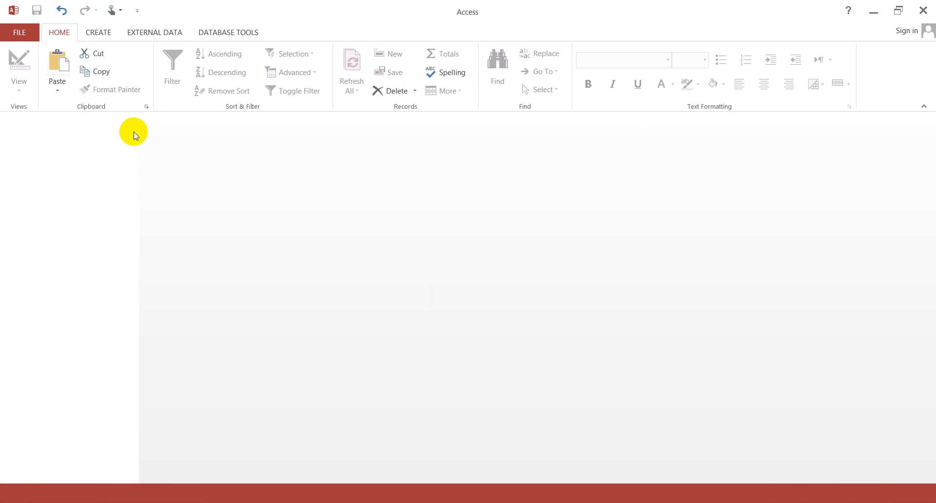
{"action": "left_click", "coordinate": [76, 135]}
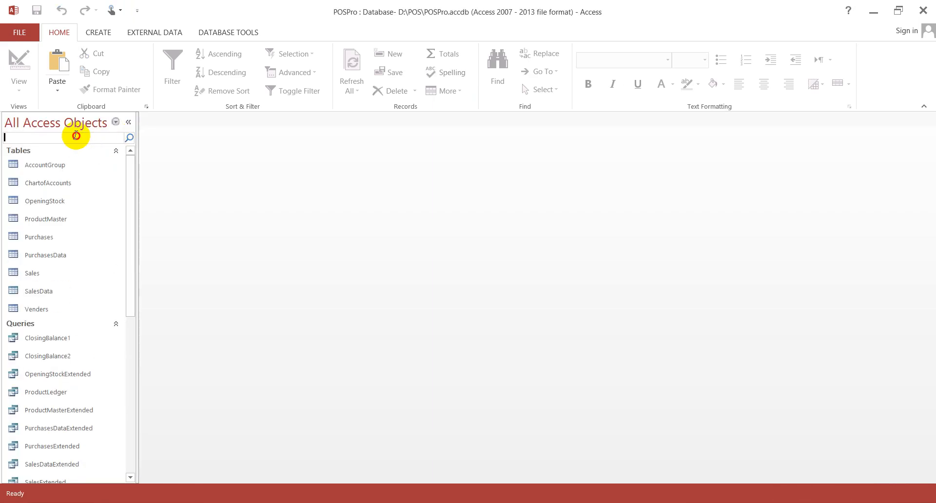
{"action": "type", "text": "chat"}
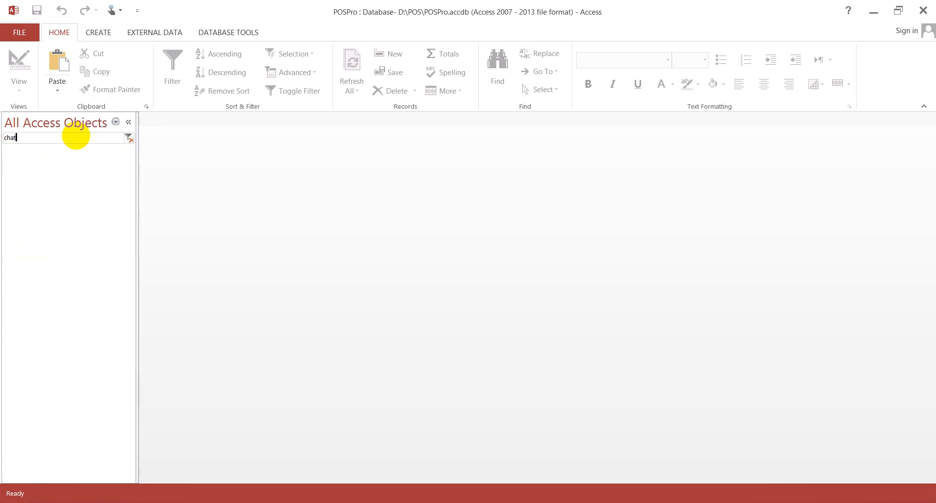
{"action": "key", "text": "BackSpace"}
{"action": "type", "text": "rt"}
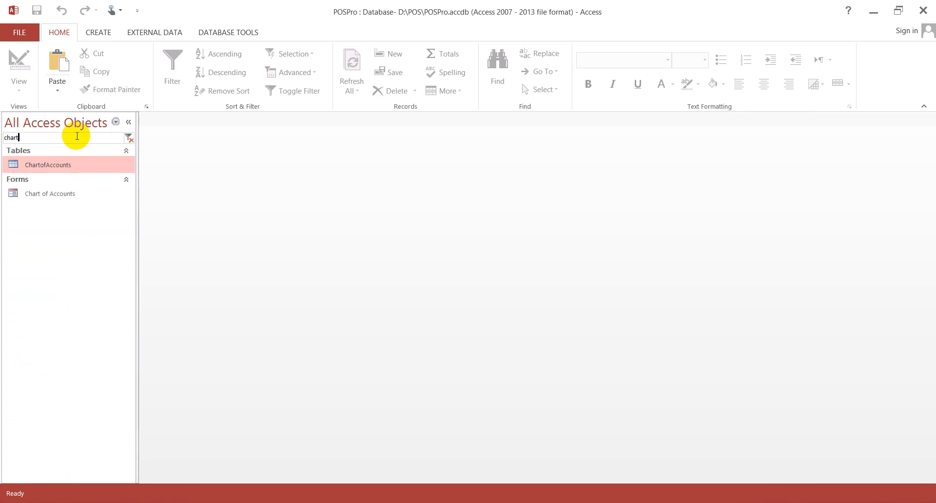
Open the Chart of Accounts form in Design View and set its Record Source to ChartofAccounts
{"action": "left_click", "coordinate": [62, 195]}
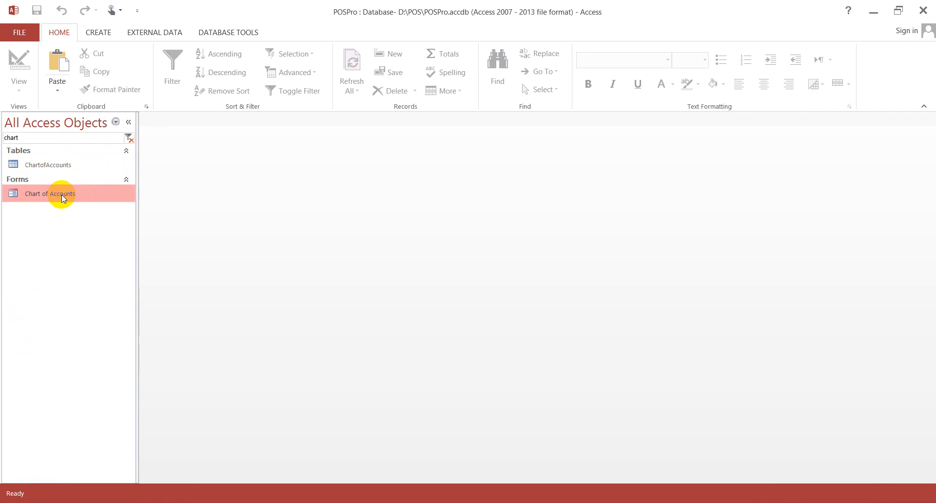
{"action": "right_click", "coordinate": [70, 194]}
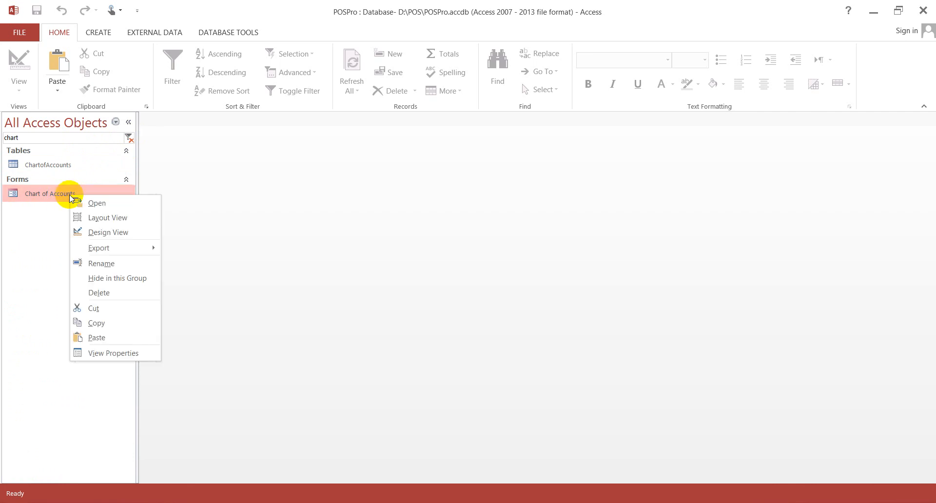
{"action": "left_click", "coordinate": [119, 233]}
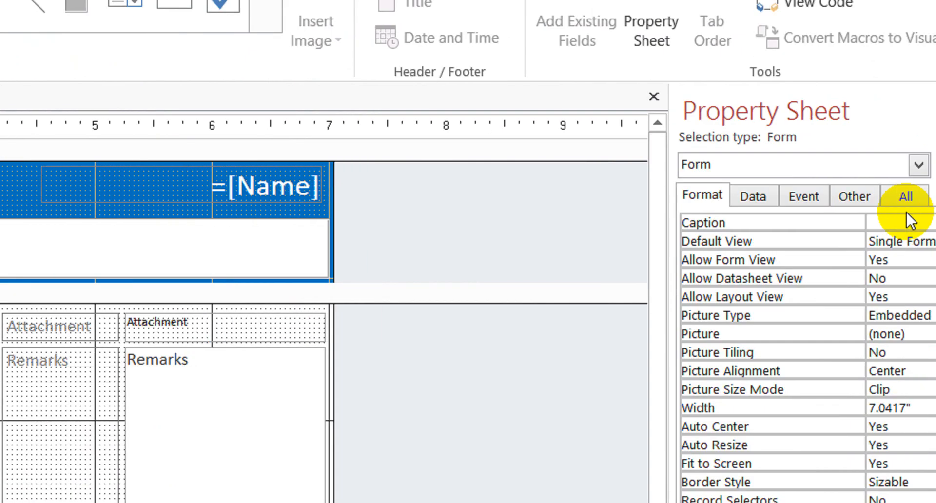
{"action": "left_click", "coordinate": [803, 198]}
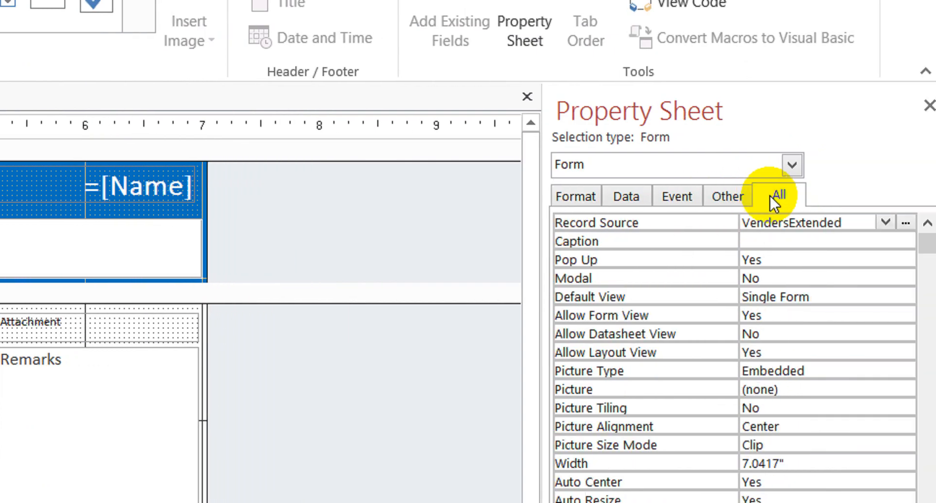
{"action": "double_click", "coordinate": [849, 224]}
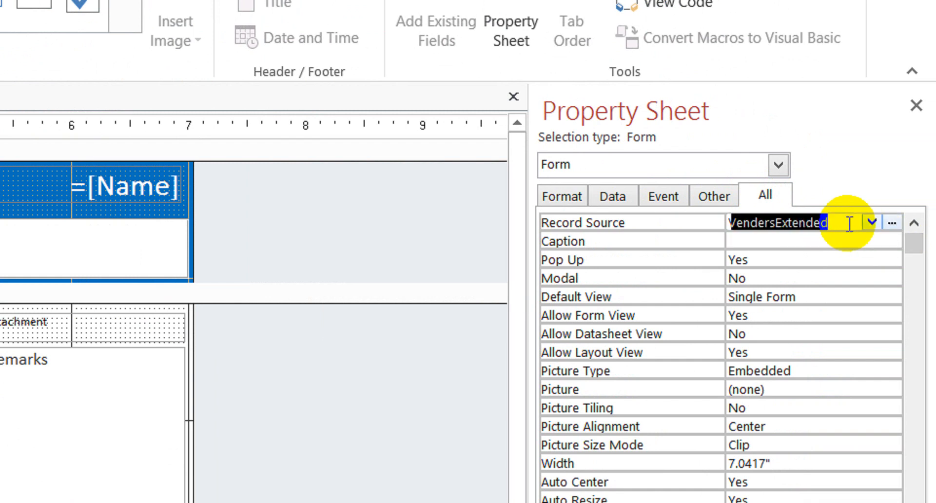
{"action": "type", "text": "chartofAccounts"}
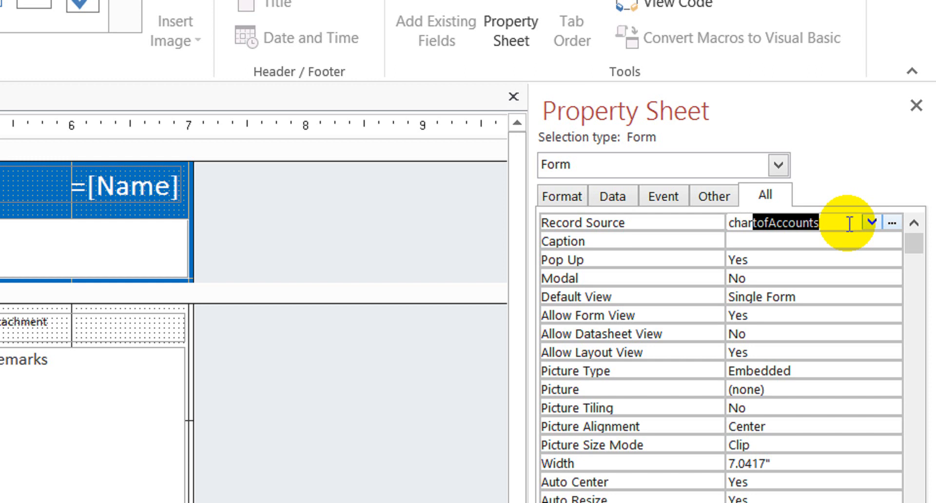
{"action": "key", "text": "Return"}
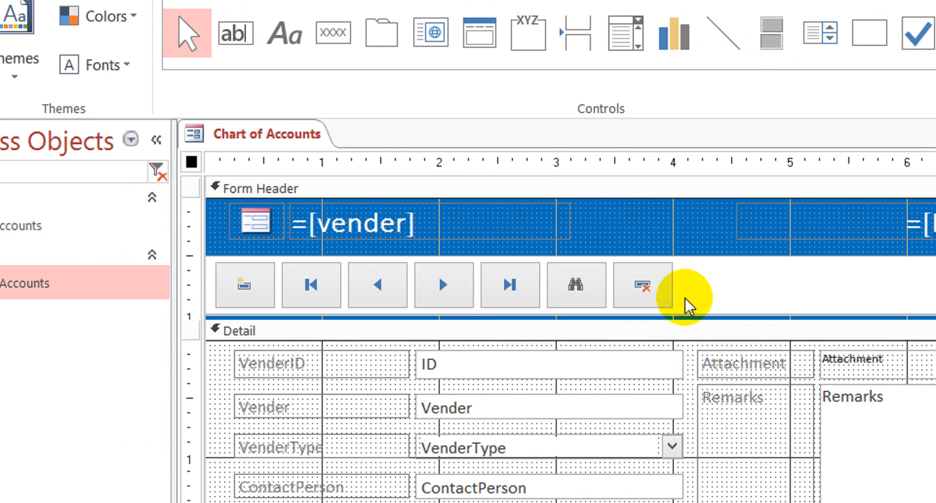
Preview the Chart of Accounts form in Form View and return to Design View
{"action": "left_click", "coordinate": [394, 219]}
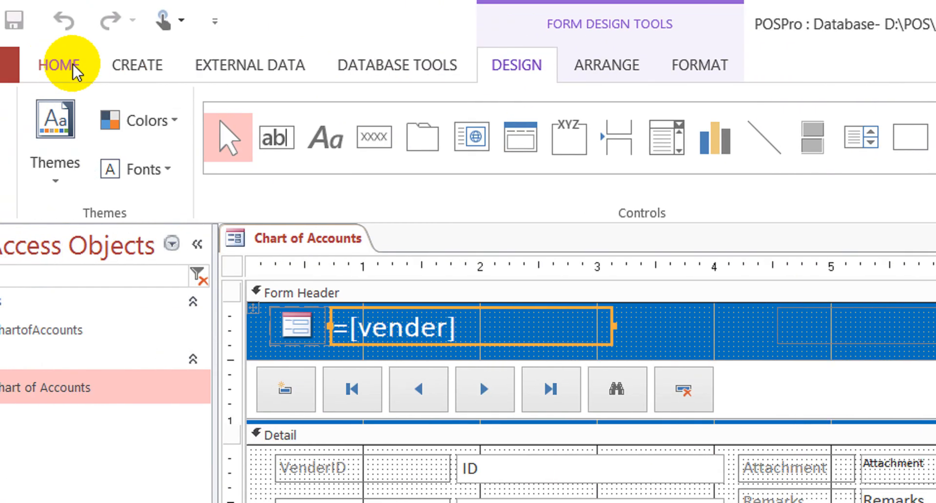
{"action": "left_click", "coordinate": [115, 65]}
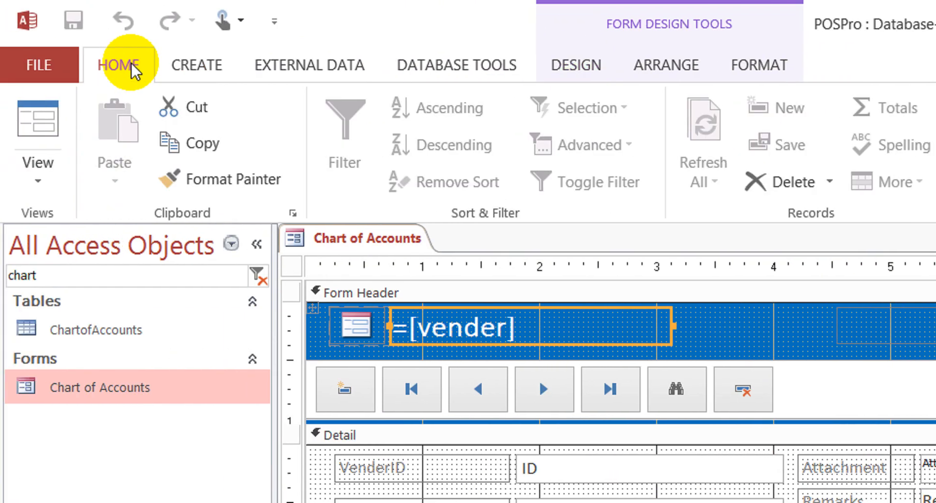
{"action": "left_click", "coordinate": [31, 128]}
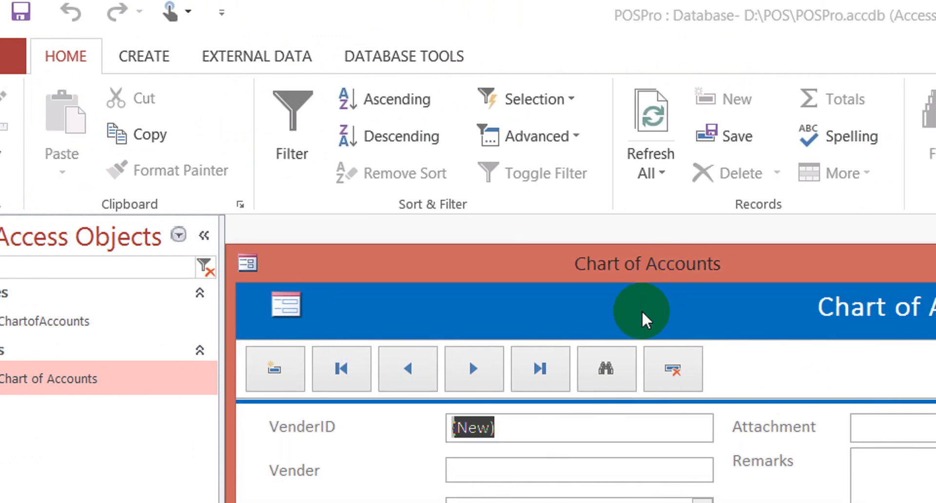
{"action": "right_click", "coordinate": [646, 319]}
{"action": "left_click", "coordinate": [753, 381]}
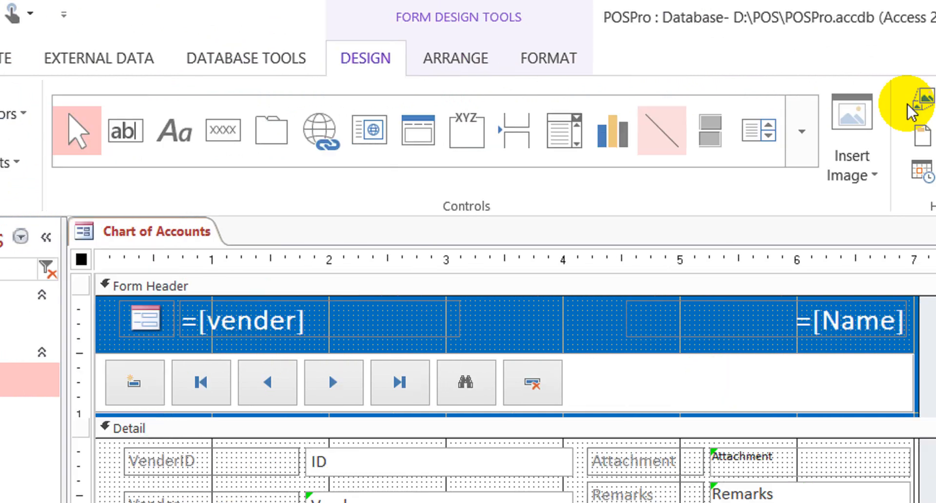
Display the form's available fields and change the vender expression in the form header to =[glAccount]
{"action": "left_click", "coordinate": [935, 157]}
{"action": "left_click", "coordinate": [733, 156]}
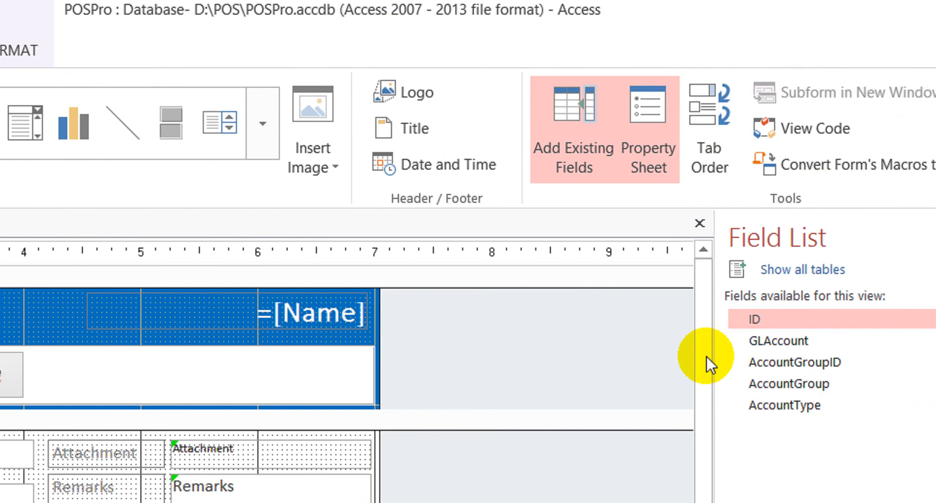
{"action": "left_click", "coordinate": [778, 341]}
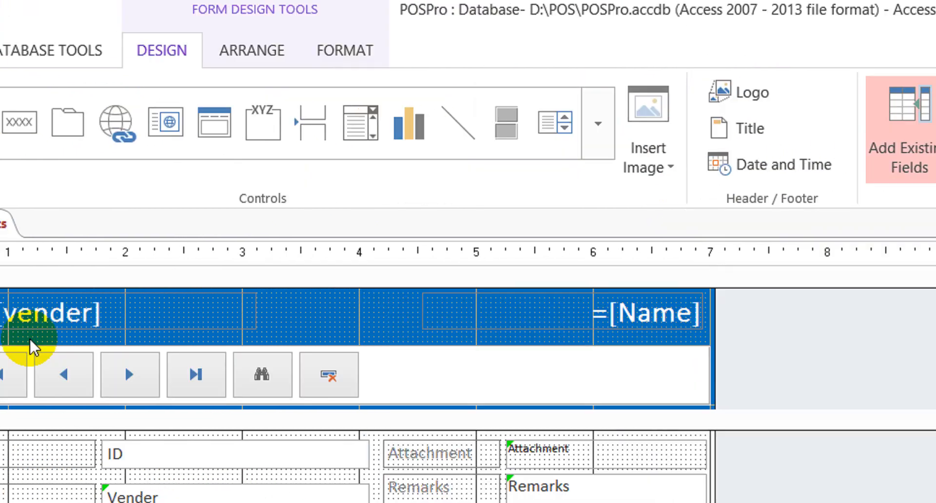
{"action": "left_click", "coordinate": [76, 313]}
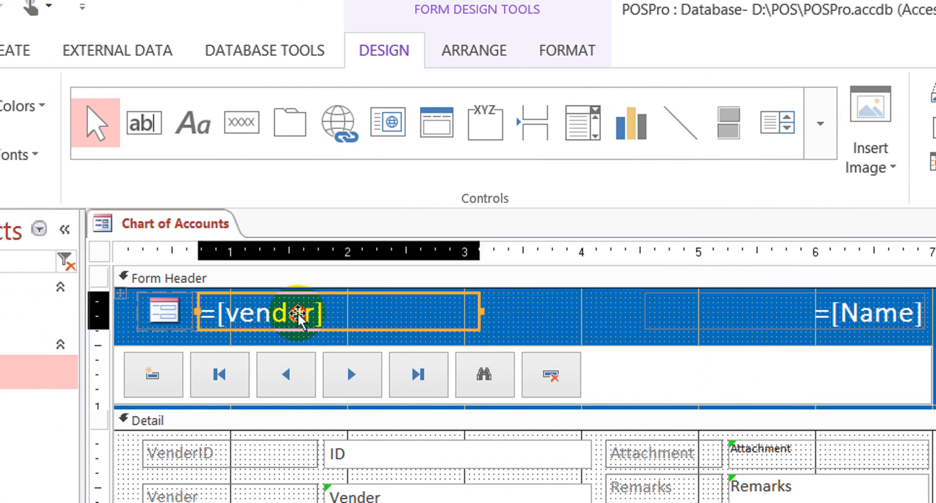
{"action": "left_click", "coordinate": [299, 313]}
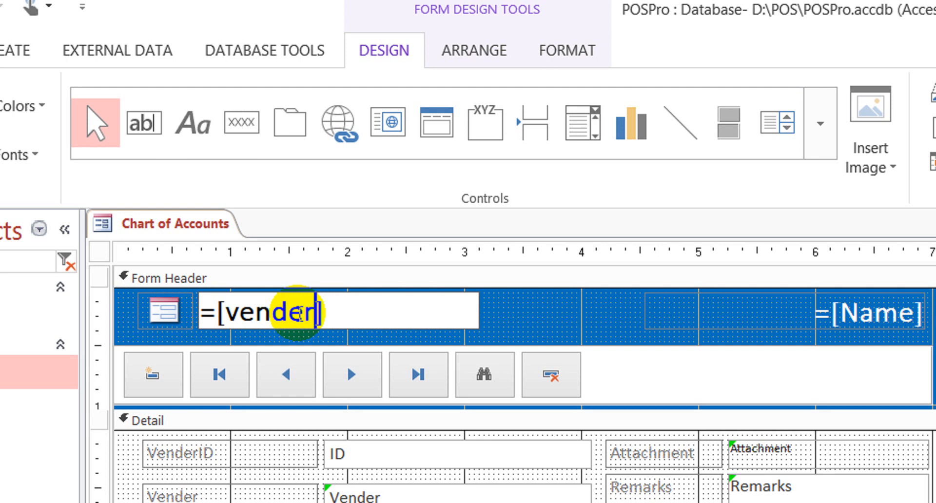
{"action": "key", "text": "Right"}
{"action": "key", "text": "shift+Left"}
{"action": "key", "text": "shift+Left"}
{"action": "key", "text": "shift+Left"}
{"action": "key", "text": "shift+Left"}
{"action": "key", "text": "shift+Left"}
{"action": "key", "text": "shift+Left"}
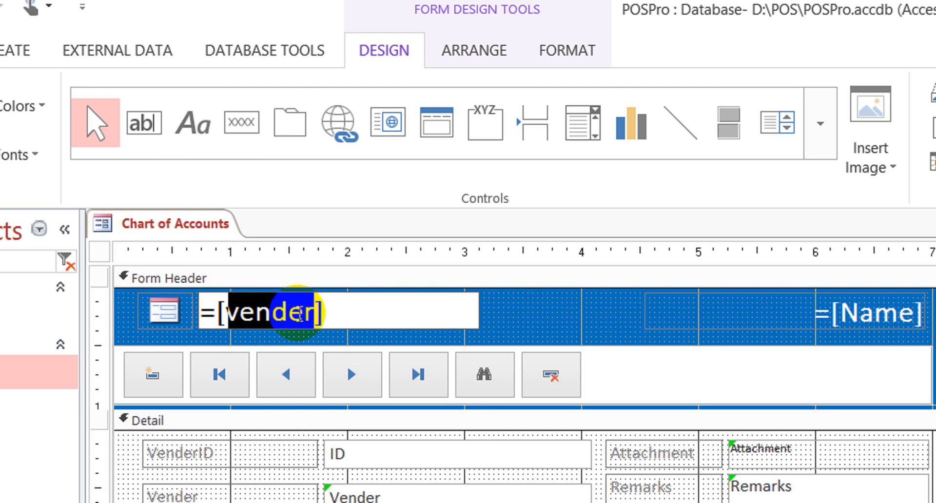
{"action": "type", "text": "glAccount]"}
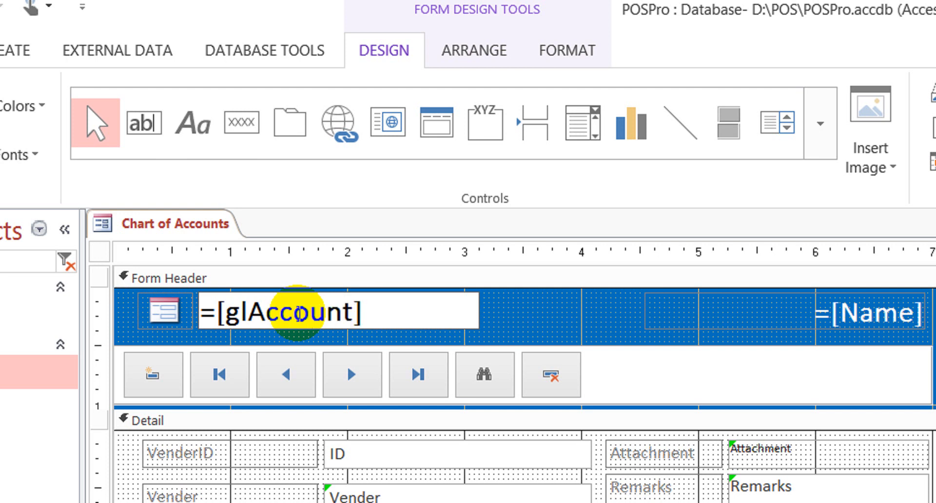
Extend the header's glAccount expression with a space and the AccountGroup field, using &" "&[AccountGroup]
{"action": "type", "text": "&&"}
{"action": "key", "text": "Left"}
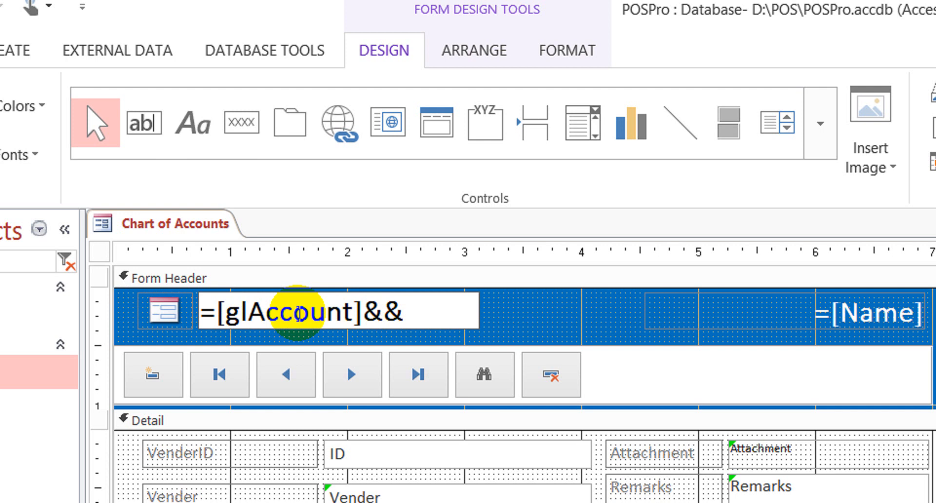
{"action": "type", "text": "\"\""}
{"action": "key", "text": "Left"}
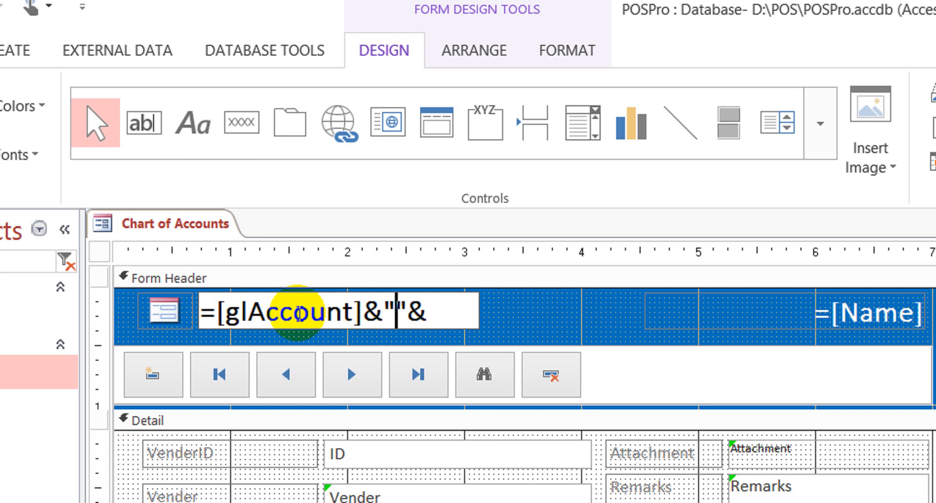
{"action": "key", "text": "Right"}
{"action": "key", "text": "Right"}
{"action": "type", "text": "[A]"}
{"action": "key", "text": "Left"}
{"action": "type", "text": "A"}
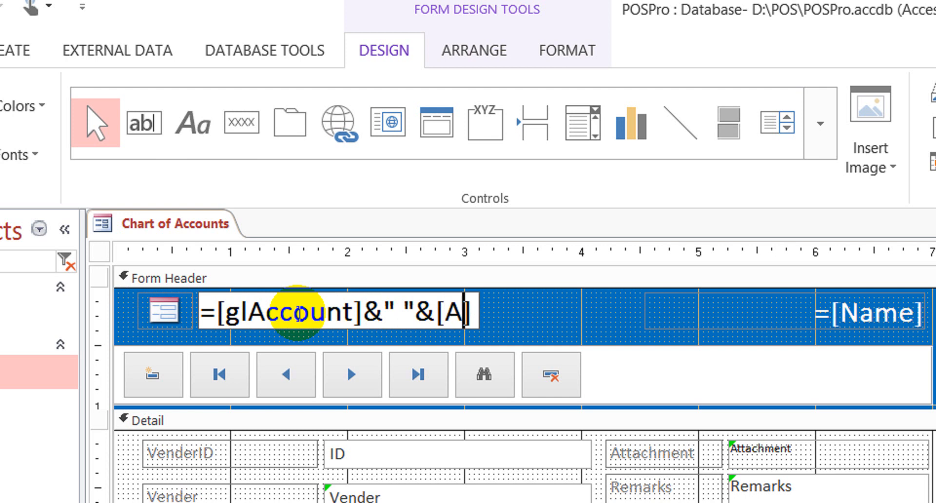
{"action": "type", "text": "ccount"}
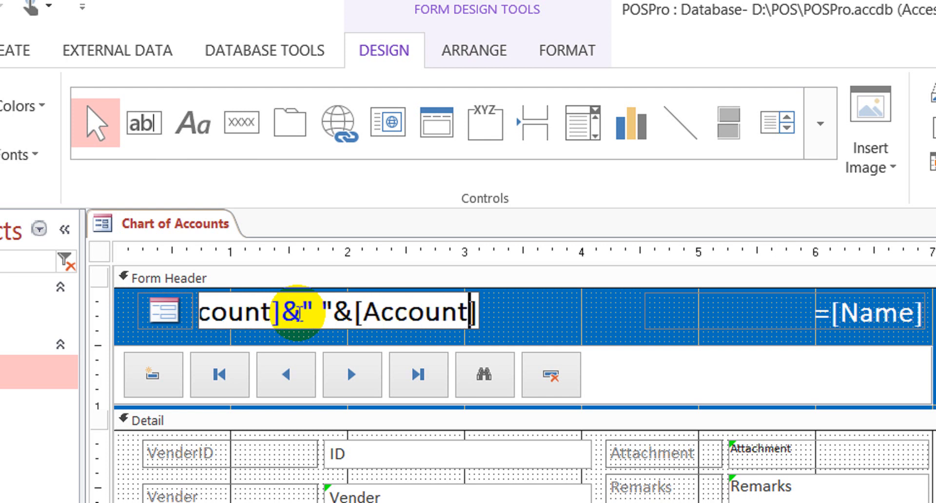
{"action": "type", "text": "Gro"}
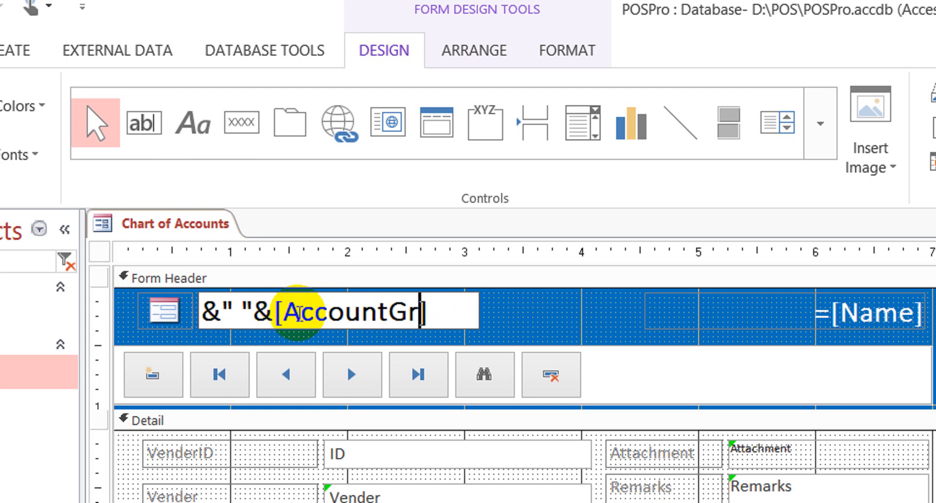
{"action": "type", "text": "up"}
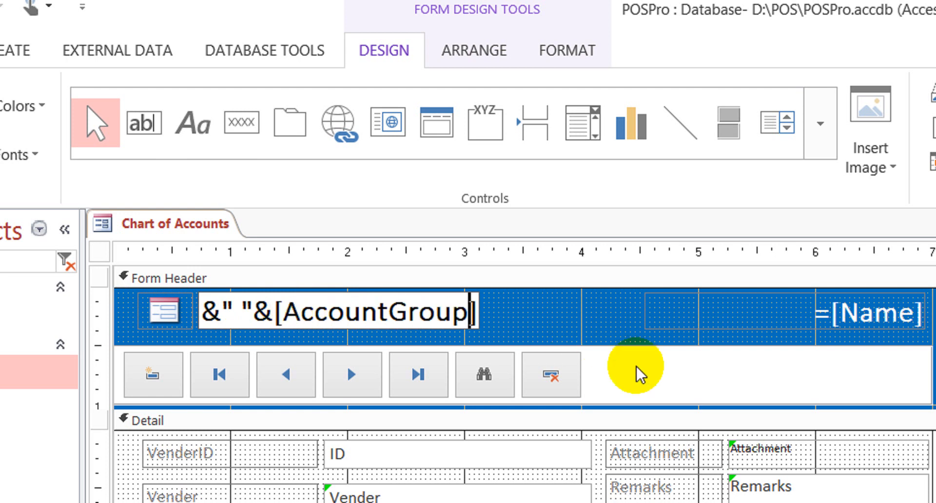
{"action": "left_click", "coordinate": [641, 380]}
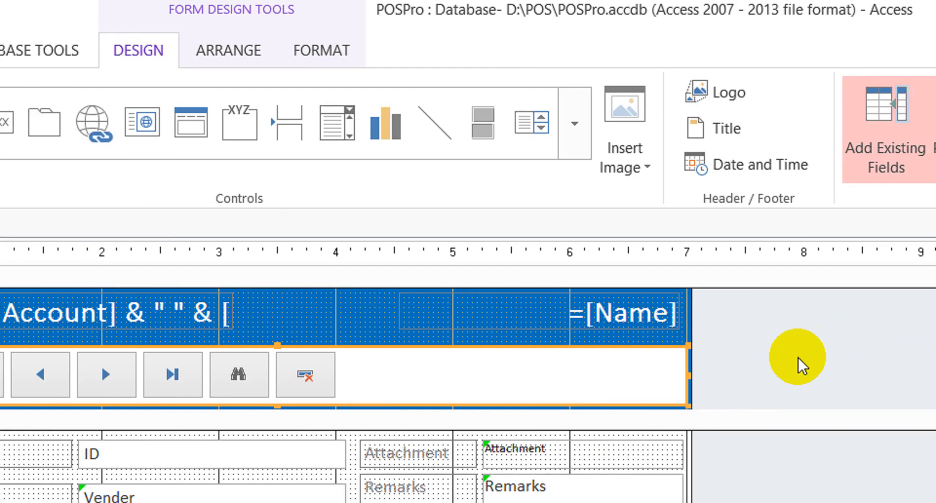
{"action": "left_click", "coordinate": [798, 360]}
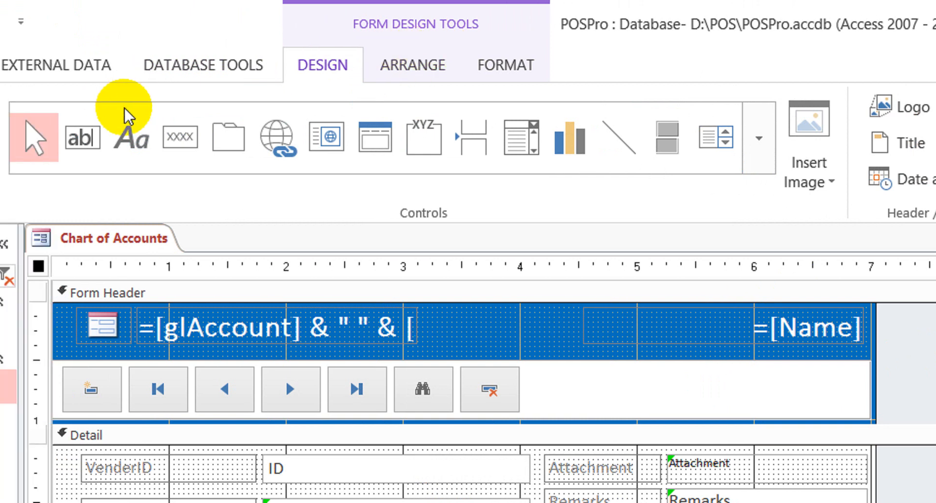
Add a command button to the form header's button row, using the Open Form action from the Form Operations category
{"action": "left_click", "coordinate": [203, 147]}
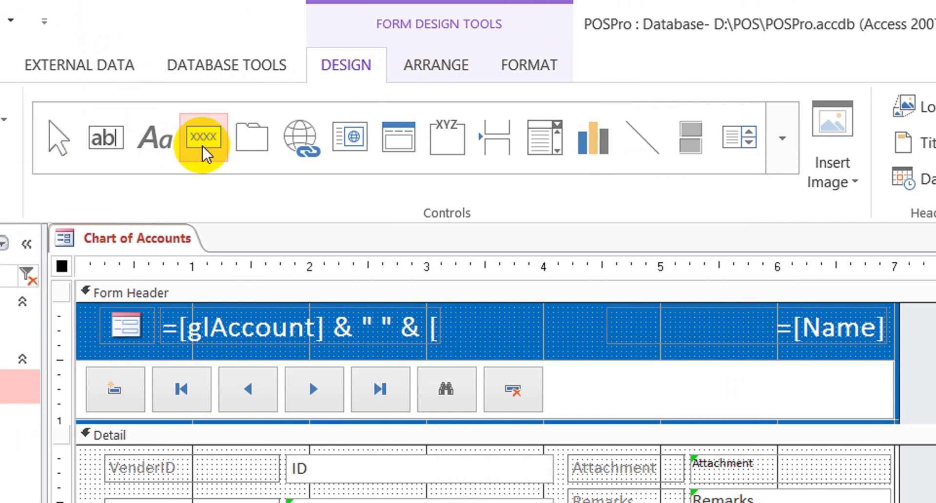
{"action": "left_click", "coordinate": [204, 135]}
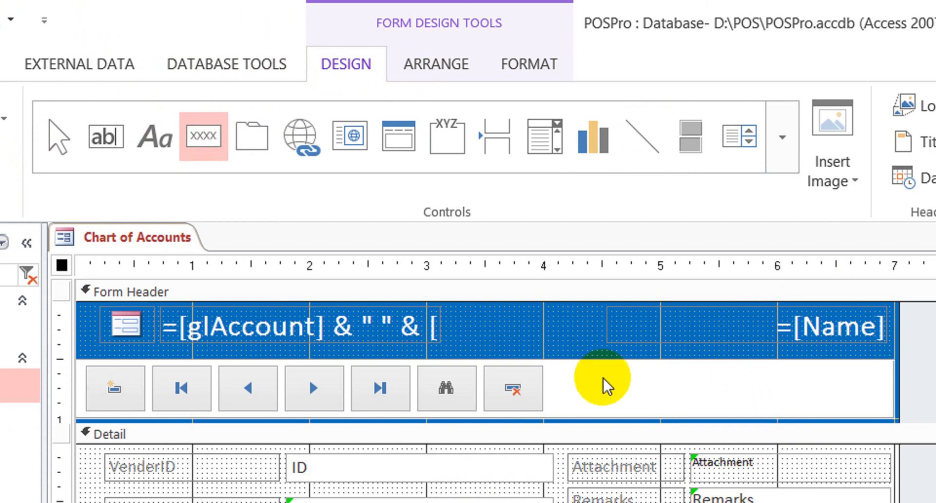
{"action": "left_click", "coordinate": [218, 157]}
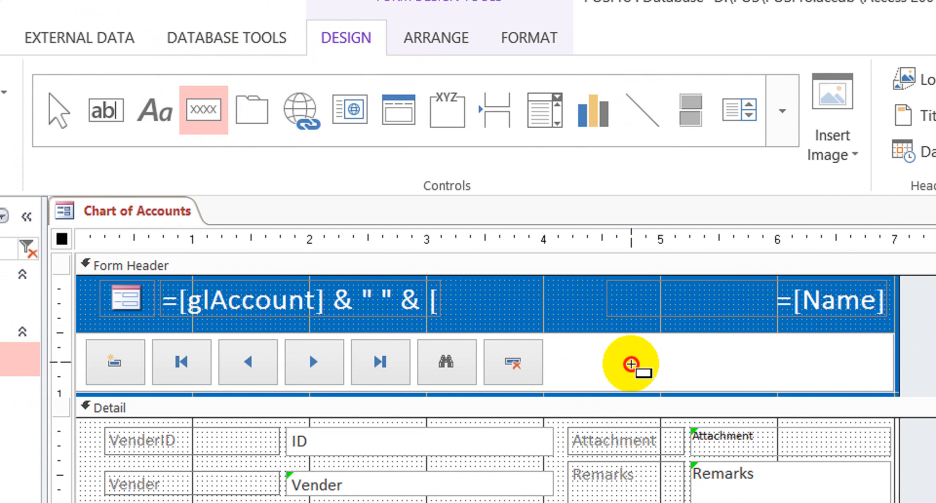
{"action": "left_click", "coordinate": [631, 364]}
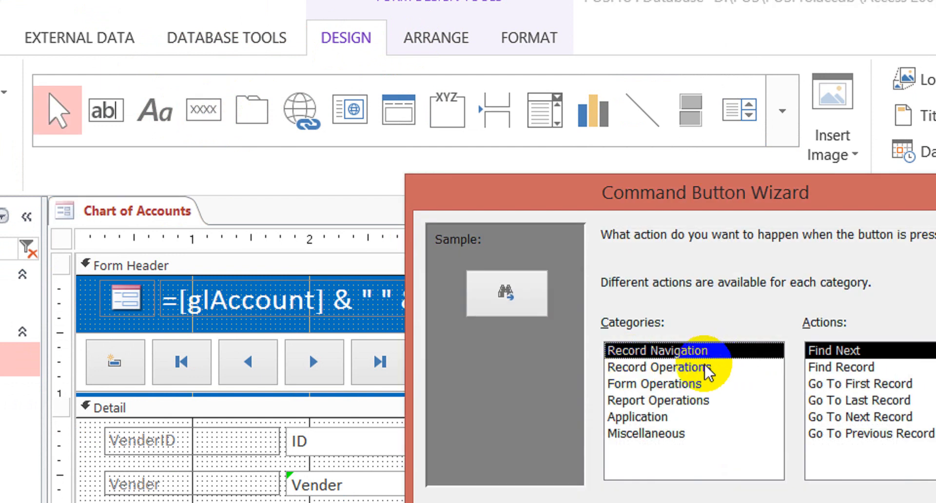
{"action": "left_click", "coordinate": [654, 368]}
{"action": "left_click", "coordinate": [680, 384]}
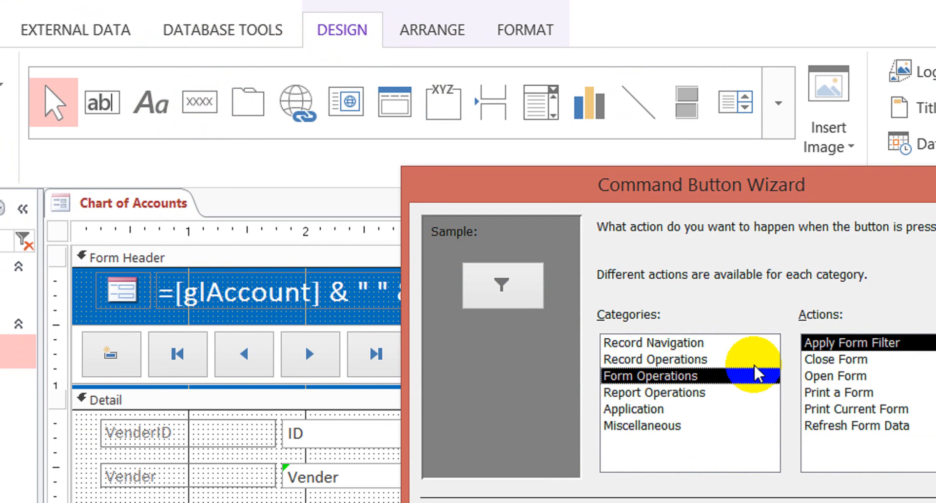
{"action": "left_click", "coordinate": [718, 379]}
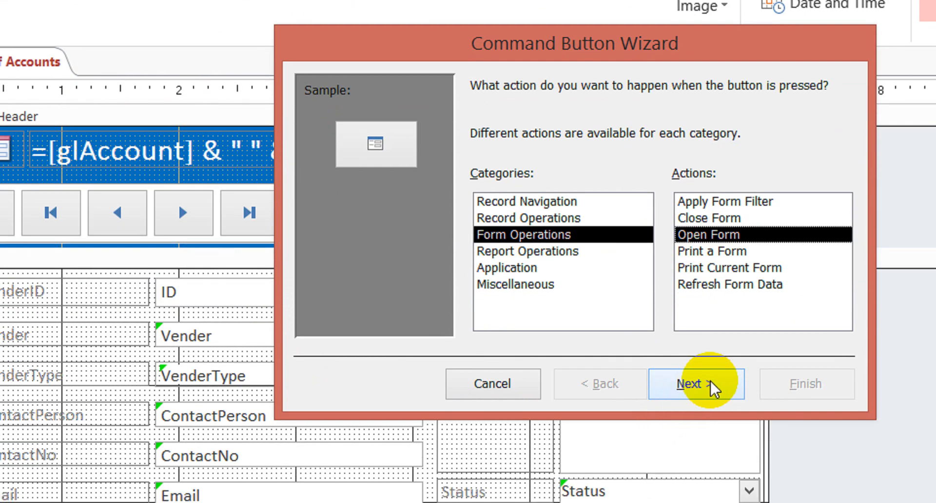
{"action": "left_click", "coordinate": [711, 383]}
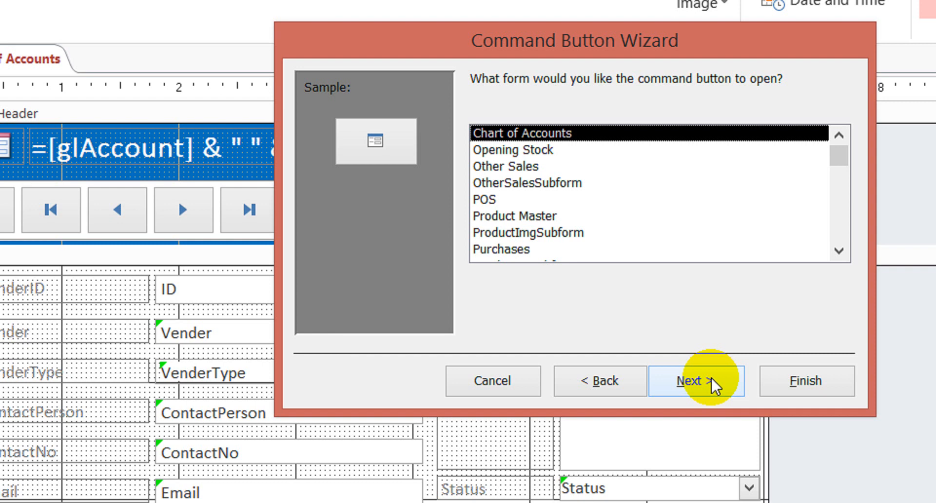
Choose Vender Master as the form the command button opens, showing all the records
{"action": "left_click", "coordinate": [518, 183]}
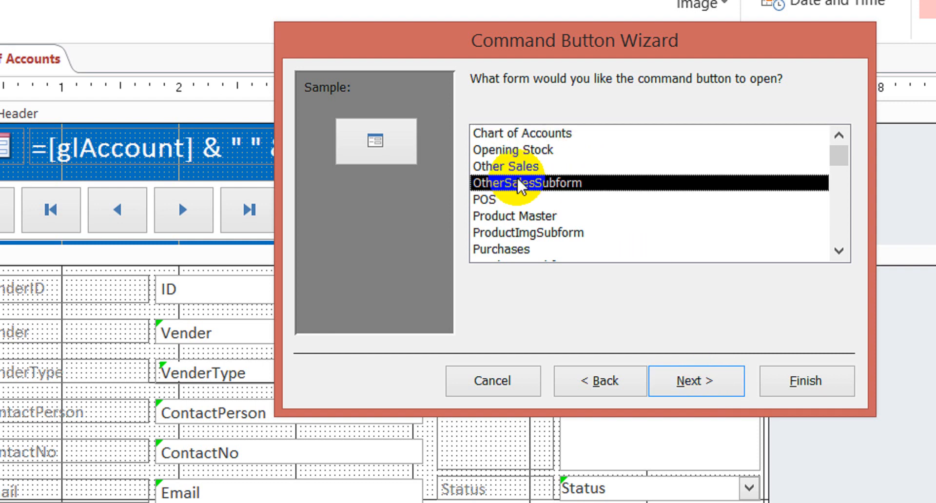
{"action": "key", "text": "v"}
{"action": "left_click", "coordinate": [714, 381]}
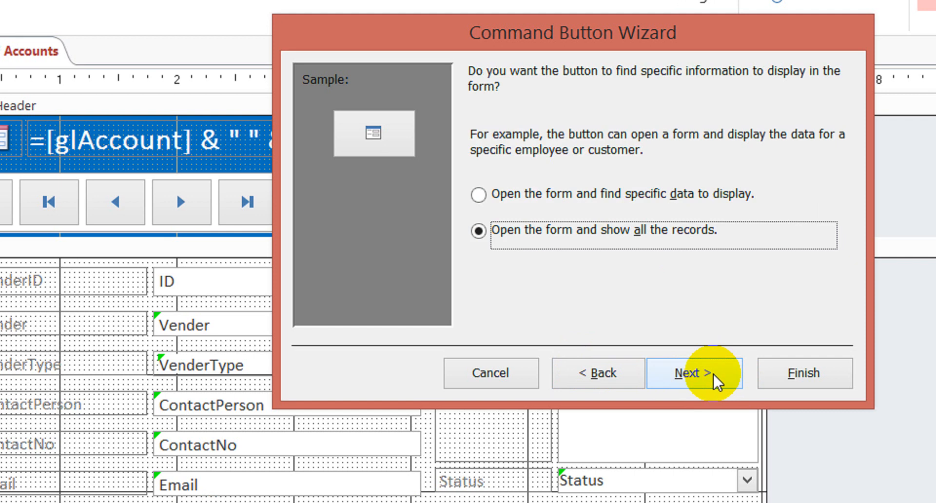
{"action": "left_click", "coordinate": [622, 372]}
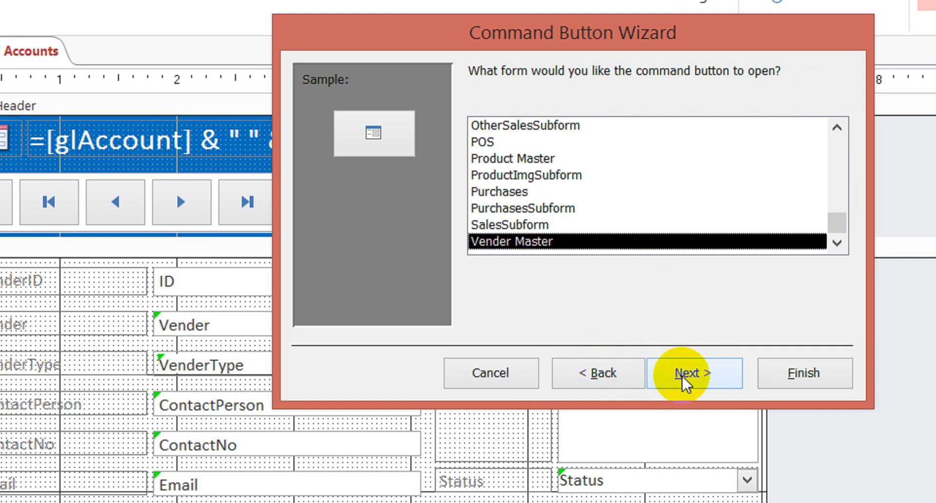
{"action": "left_click", "coordinate": [698, 381]}
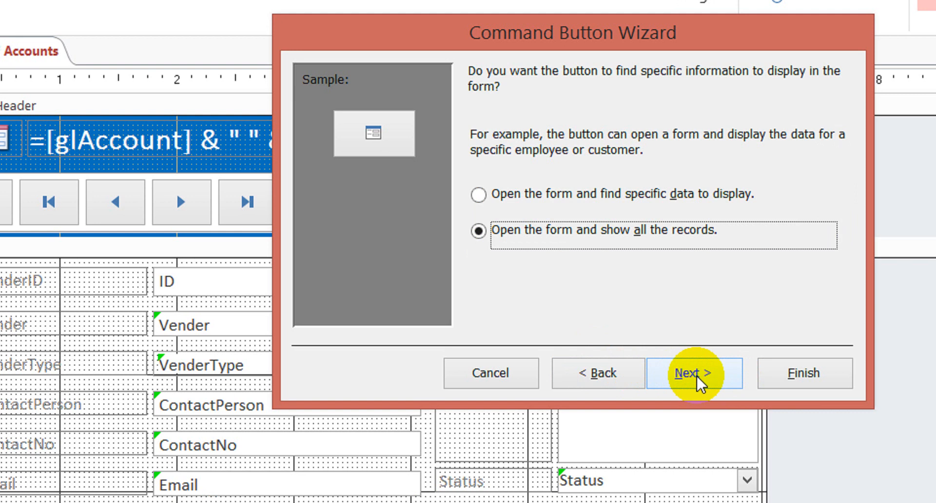
{"action": "left_click", "coordinate": [698, 381]}
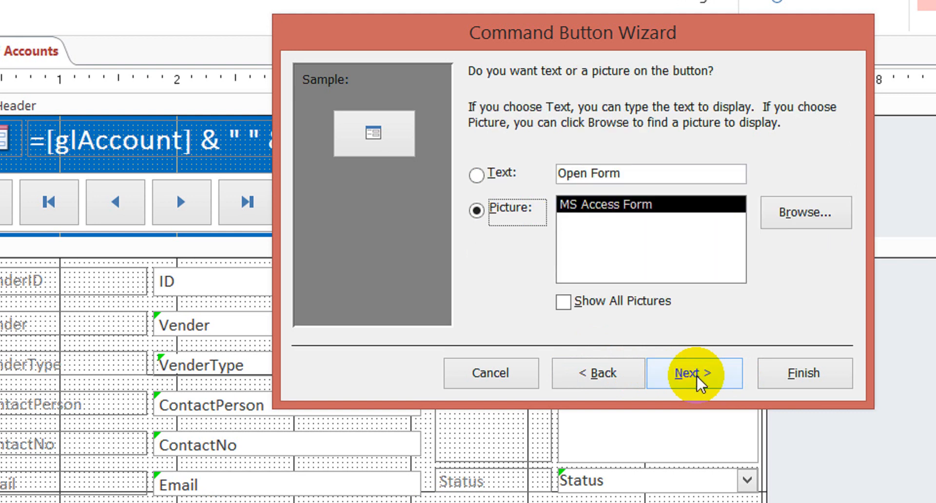
Give the command button the text Add Customer/Supplier instead of a picture
{"action": "left_click", "coordinate": [477, 175]}
{"action": "left_click_drag", "start_coordinate": [636, 174], "coordinate": [542, 175]}
{"action": "type", "text": "A"}
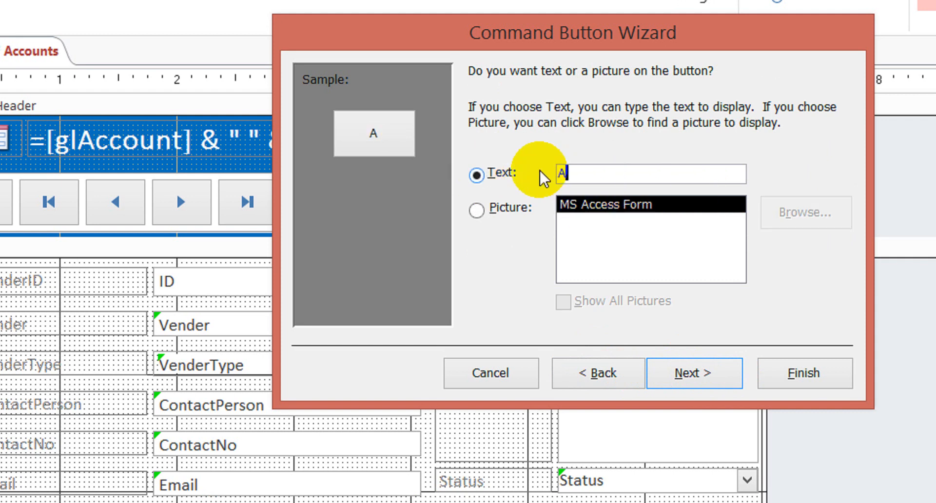
{"action": "type", "text": "dd Ven"}
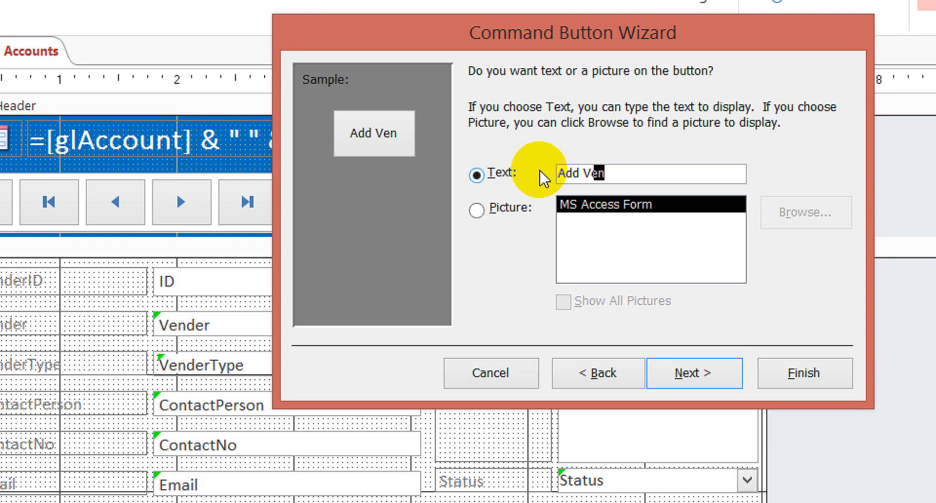
{"action": "type", "text": "Customer/Supplier"}
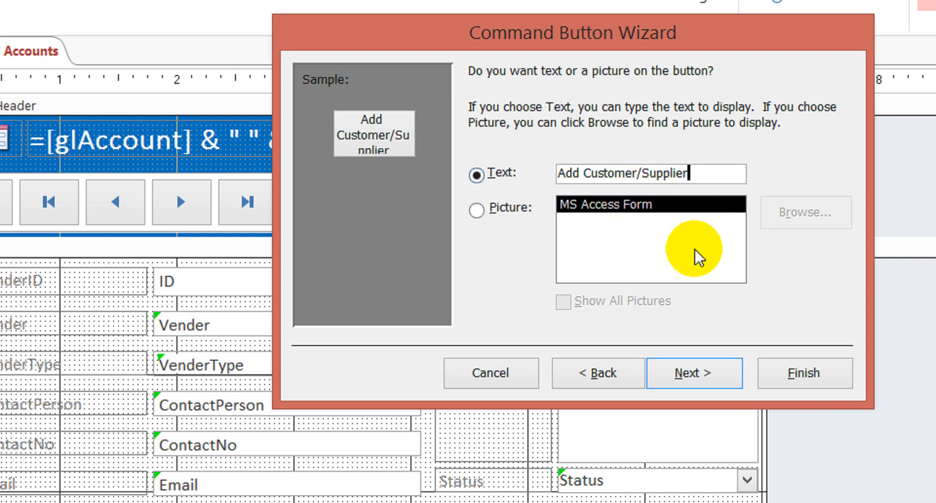
{"action": "left_click", "coordinate": [696, 376]}
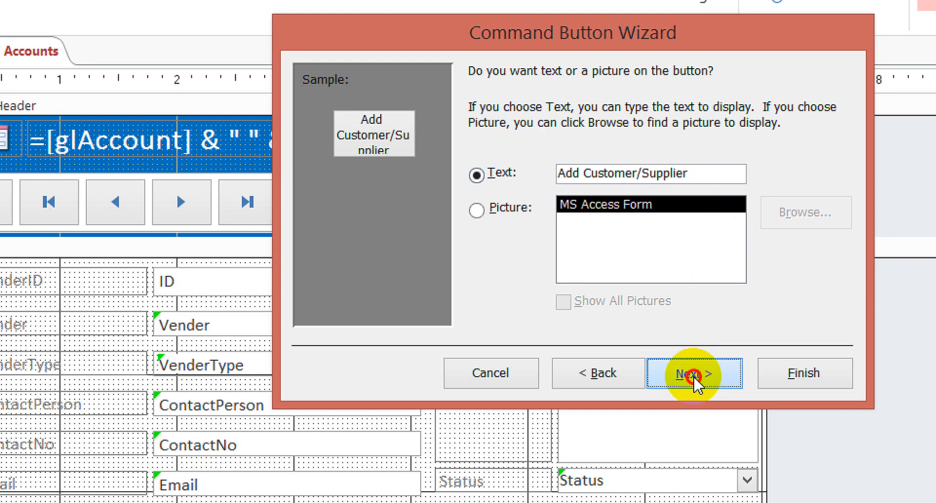
Name the command button cmdvender and finish the Command Button Wizard
{"action": "type", "text": "cmd"}
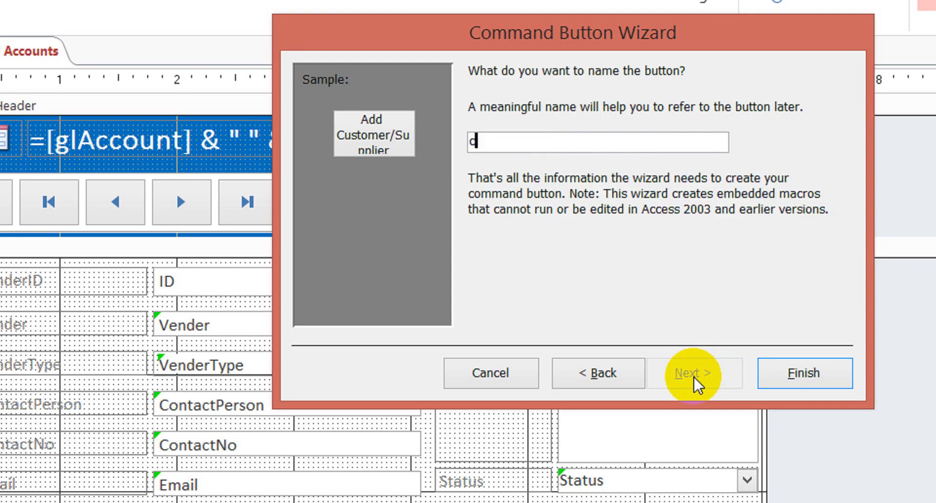
{"action": "type", "text": "vender"}
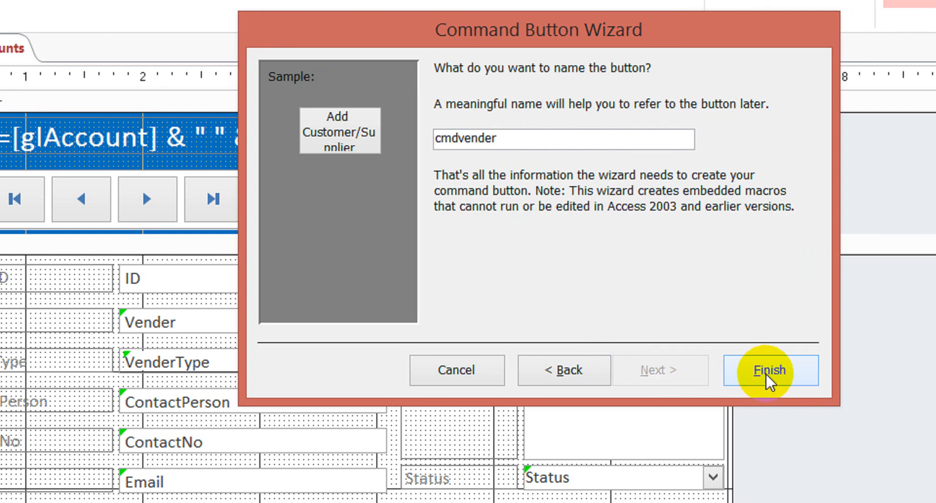
{"action": "left_click", "coordinate": [803, 373]}
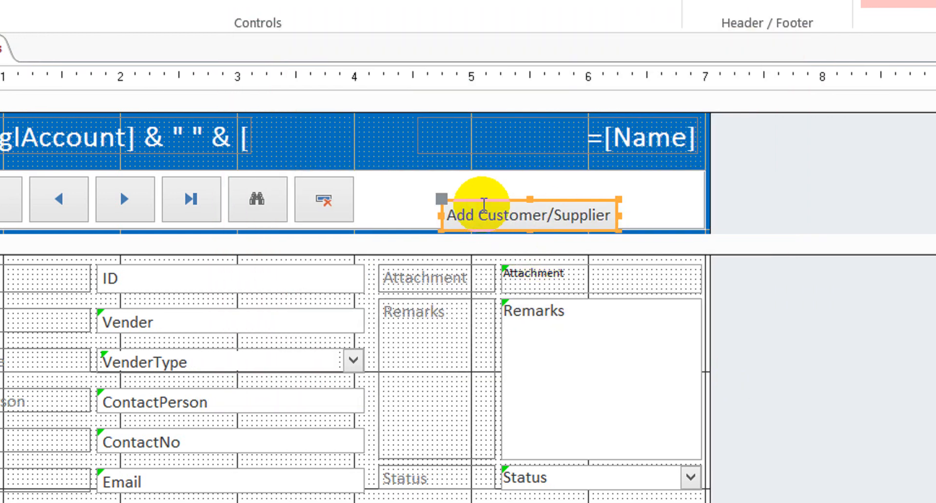
Move the Add Customer/Supplier button into the header's button row, directly after the delete-record button
{"action": "left_click_drag", "start_coordinate": [489, 203], "coordinate": [355, 195]}
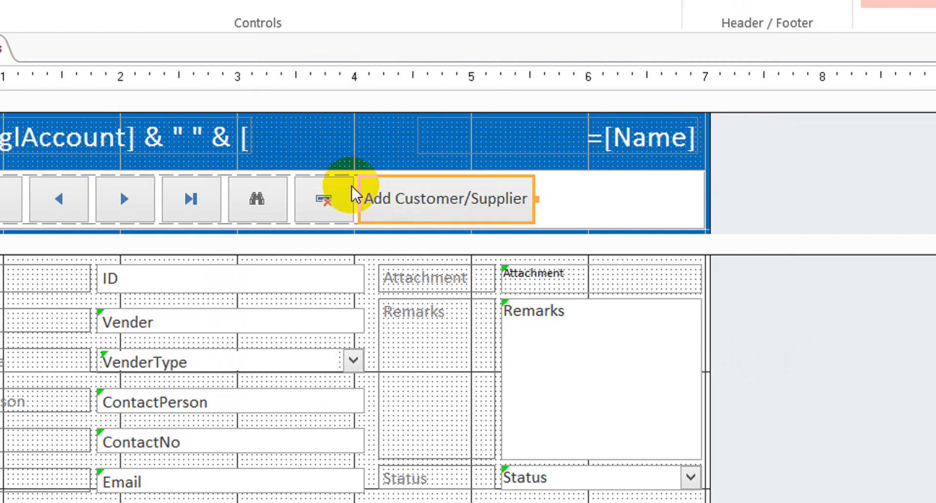
{"action": "left_click", "coordinate": [786, 203]}
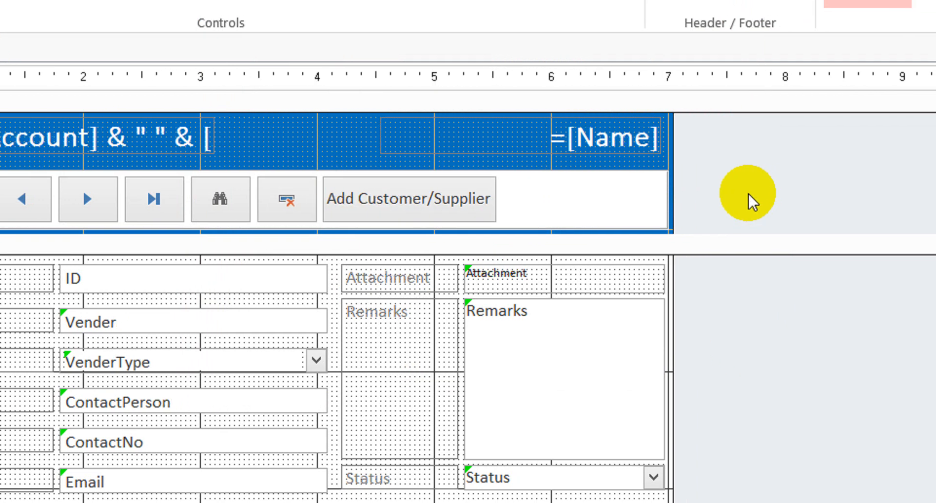
{"action": "left_click", "coordinate": [443, 202]}
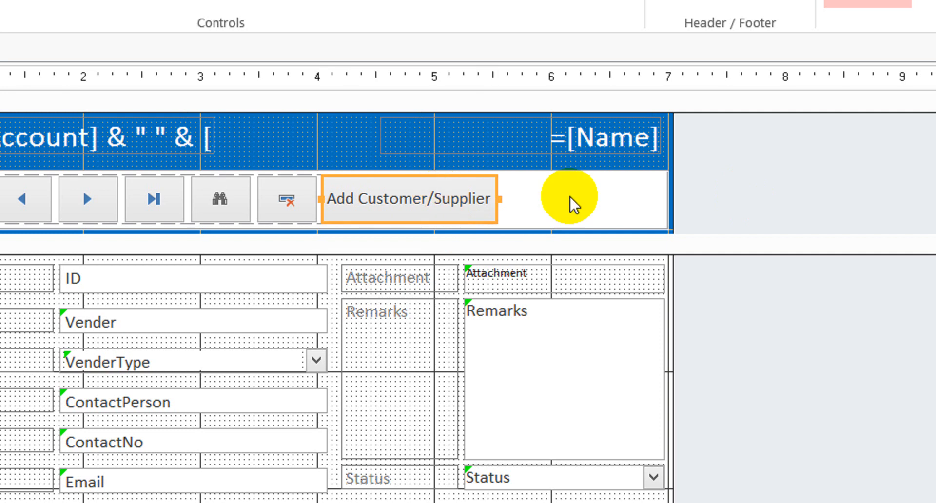
{"action": "left_click", "coordinate": [749, 214]}
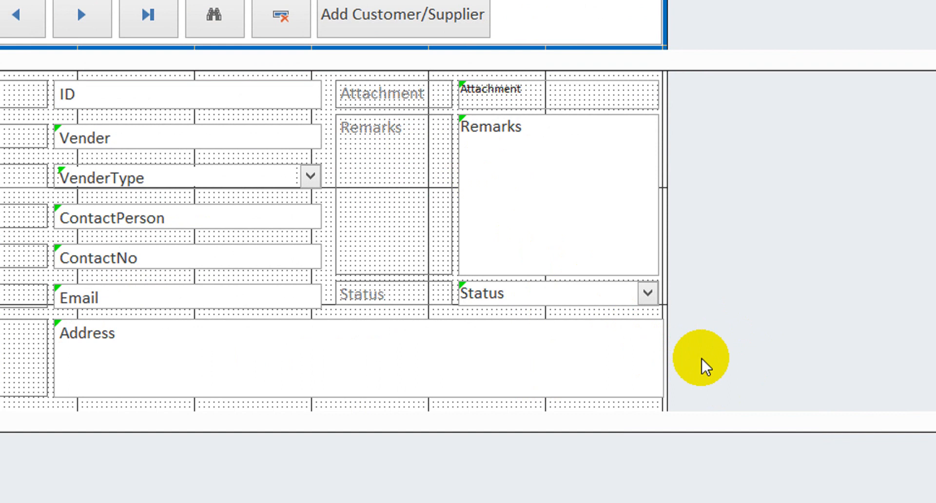
Delete all the vender labels and fields from the Detail section, including Attachment, keeping only the VenderID label and ID field
{"action": "left_click_drag", "start_coordinate": [711, 376], "coordinate": [0, 136]}
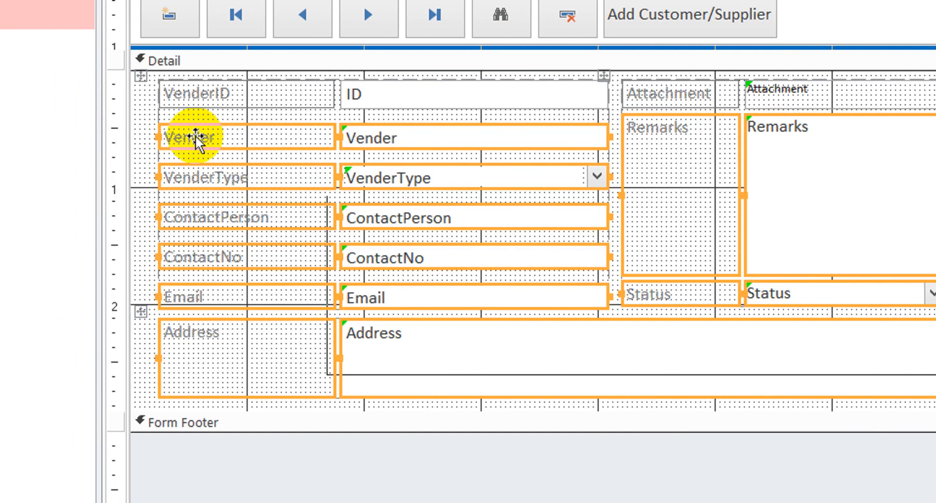
{"action": "key", "text": "Delete"}
{"action": "left_click_drag", "start_coordinate": [914, 175], "coordinate": [643, 96]}
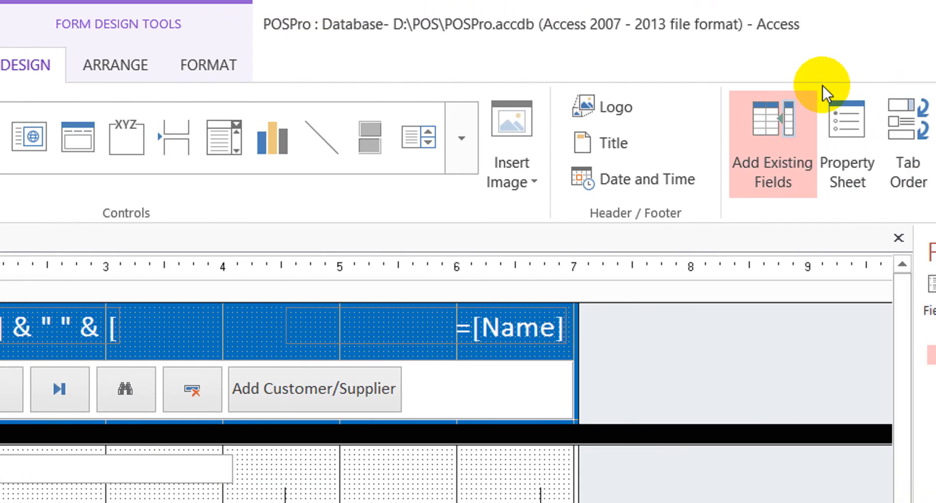
{"action": "left_click", "coordinate": [742, 145]}
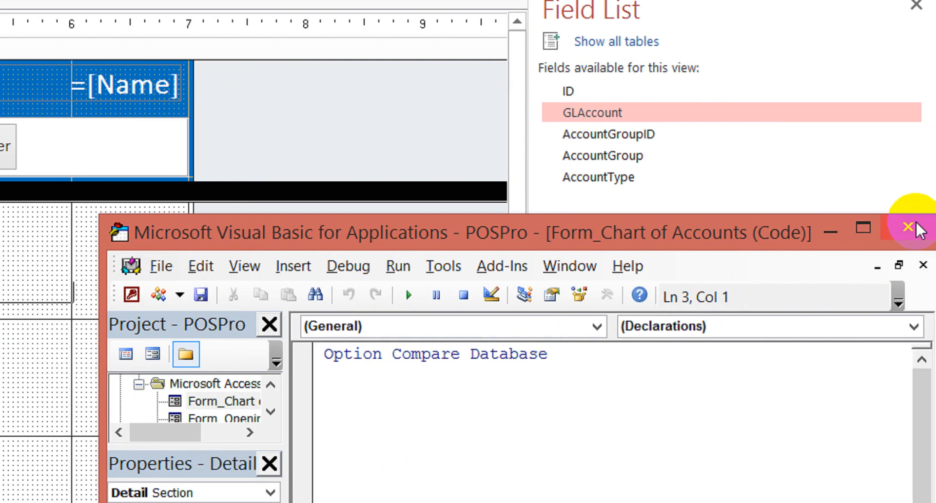
{"action": "left_click", "coordinate": [914, 227]}
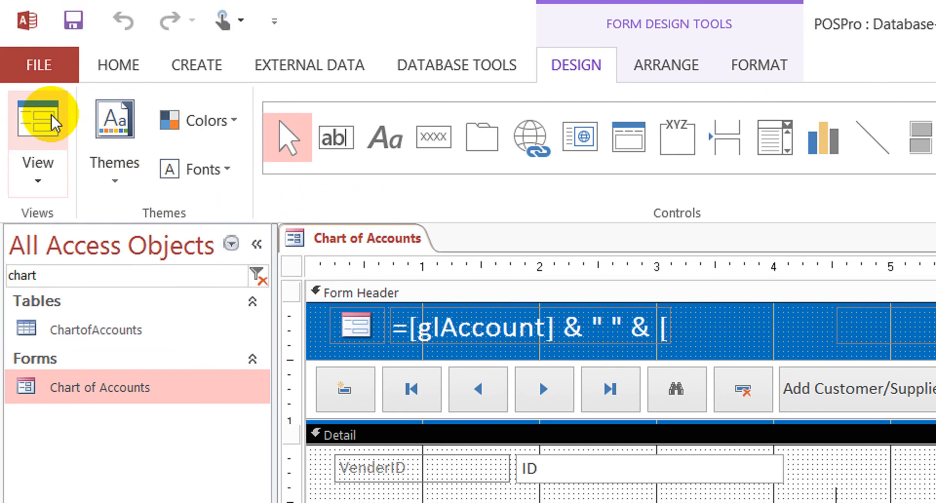
Test the Add Customer/Supplier button in Form View, close the Vender Master form and return to Design View
{"action": "left_click", "coordinate": [52, 118]}
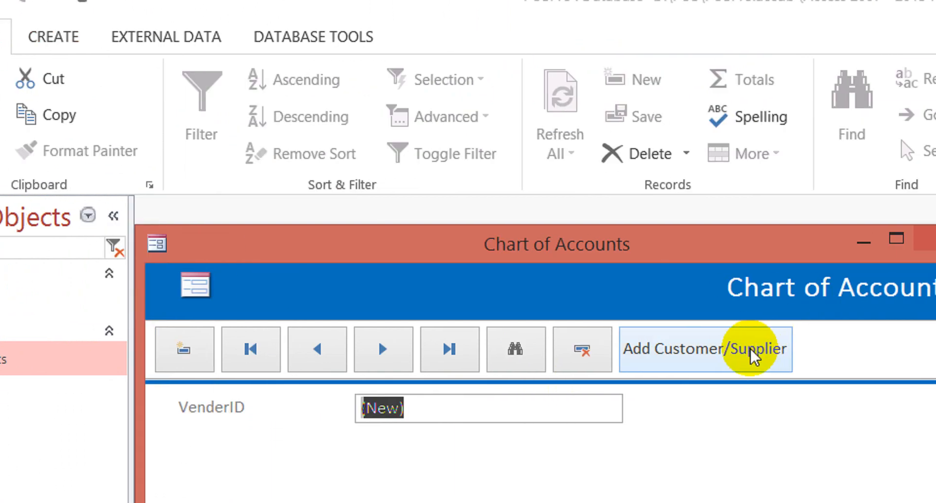
{"action": "left_click", "coordinate": [746, 353]}
{"action": "left_click_drag", "start_coordinate": [744, 155], "coordinate": [564, 382]}
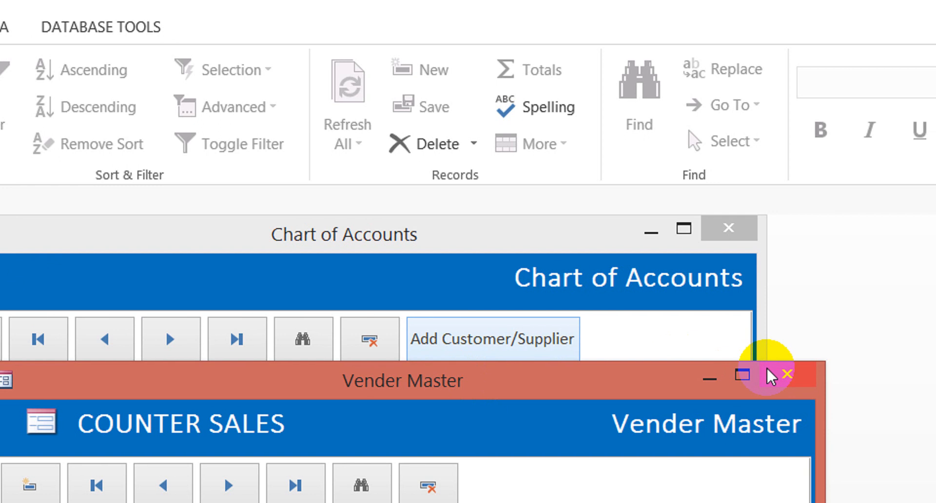
{"action": "left_click", "coordinate": [771, 375]}
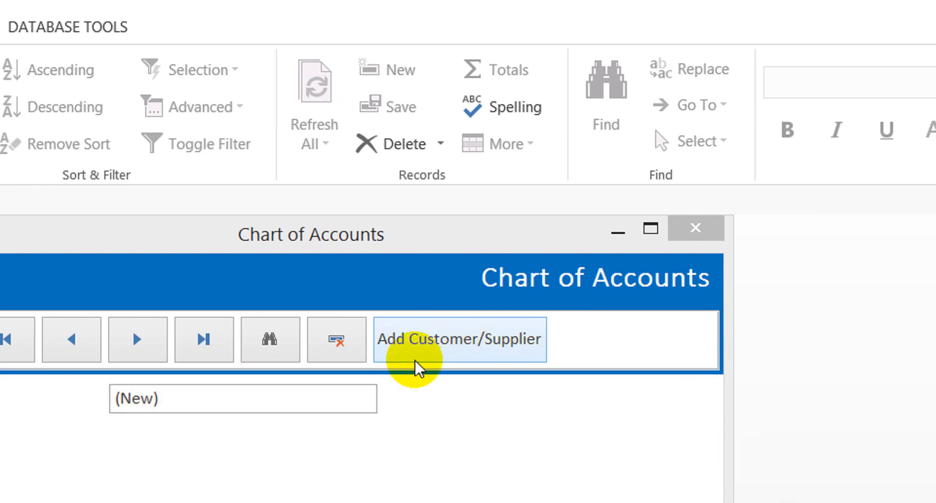
{"action": "left_click", "coordinate": [204, 394]}
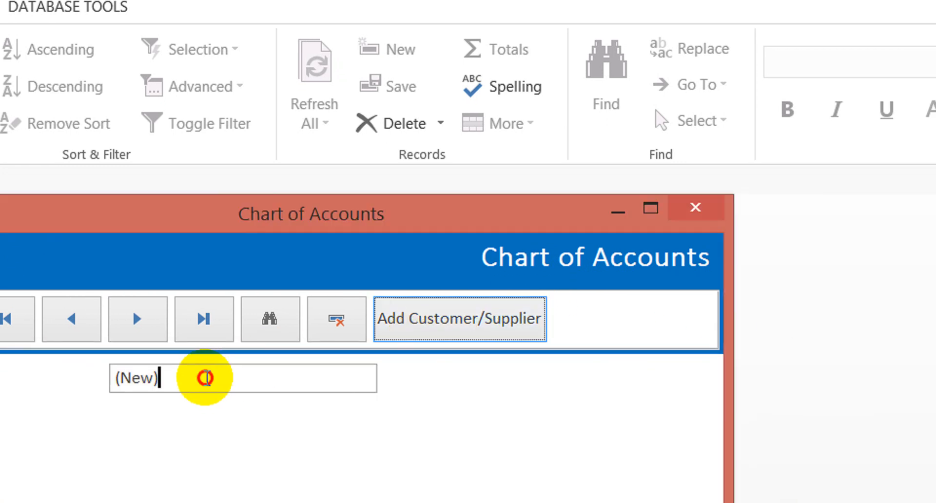
{"action": "right_click", "coordinate": [418, 216]}
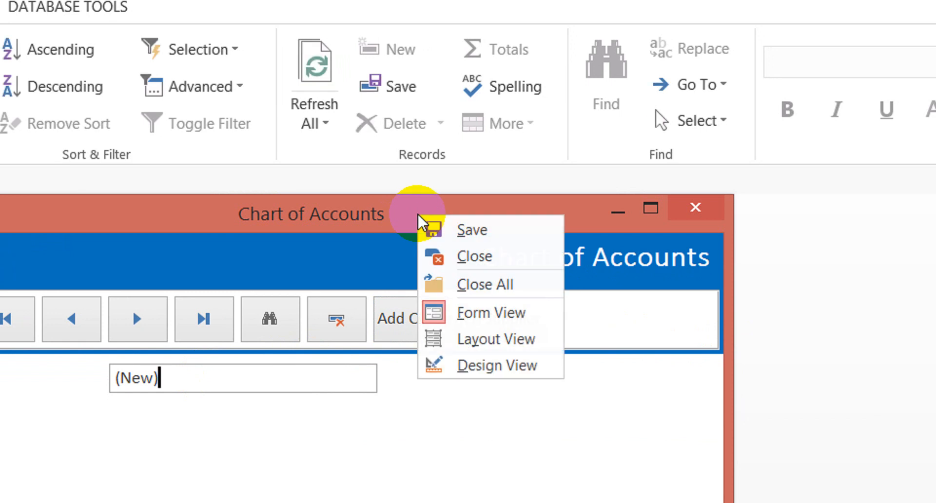
{"action": "left_click", "coordinate": [479, 366]}
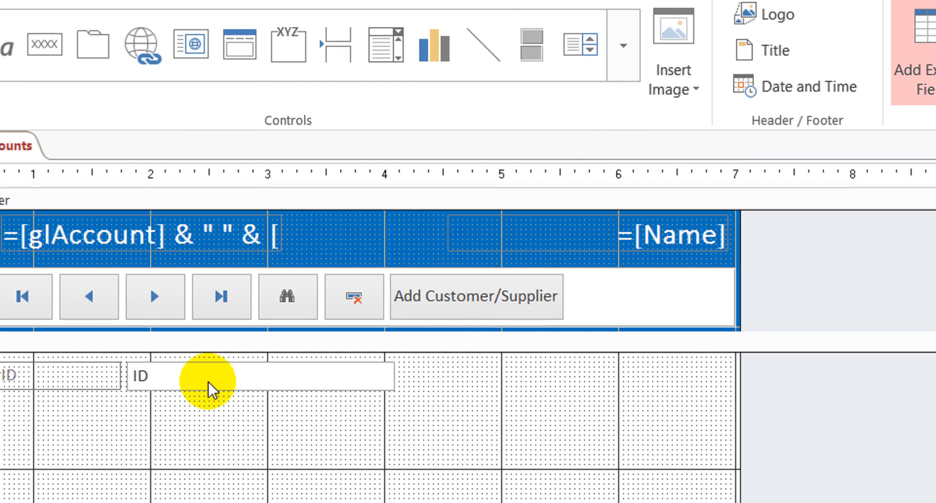
Change the caption of the VenderID label in the Detail section to "AccountID:"
{"action": "left_click", "coordinate": [210, 385]}
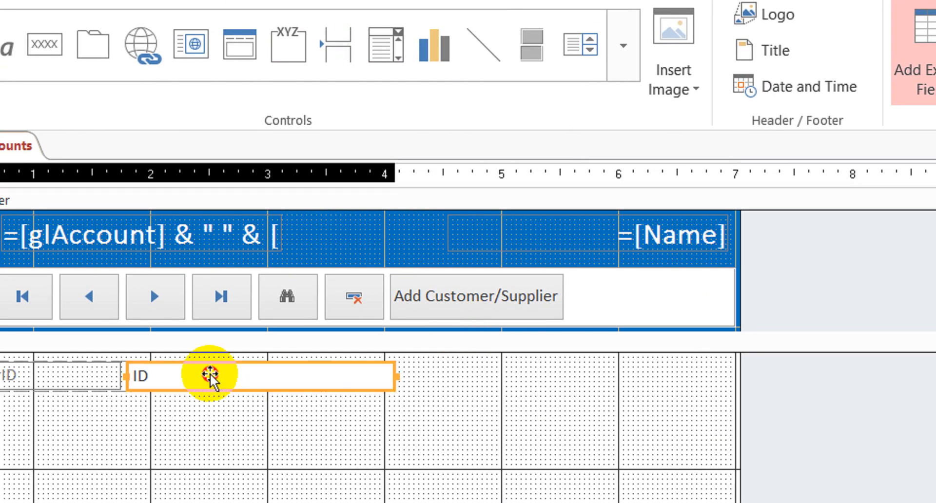
{"action": "left_click", "coordinate": [77, 373]}
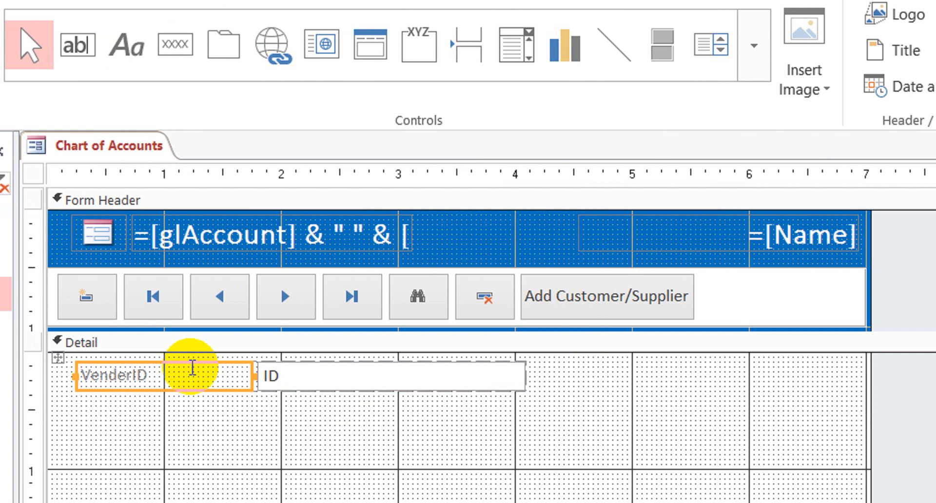
{"action": "left_click", "coordinate": [193, 368]}
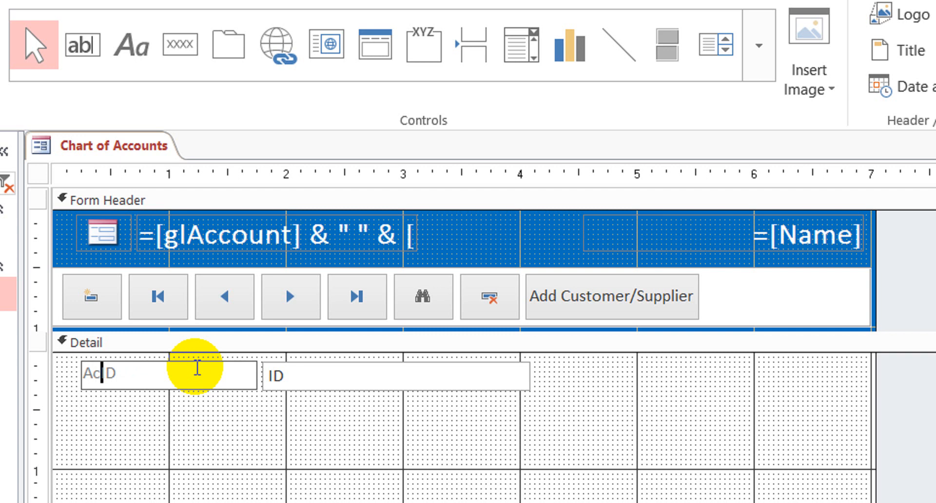
{"action": "type", "text": "ID"}
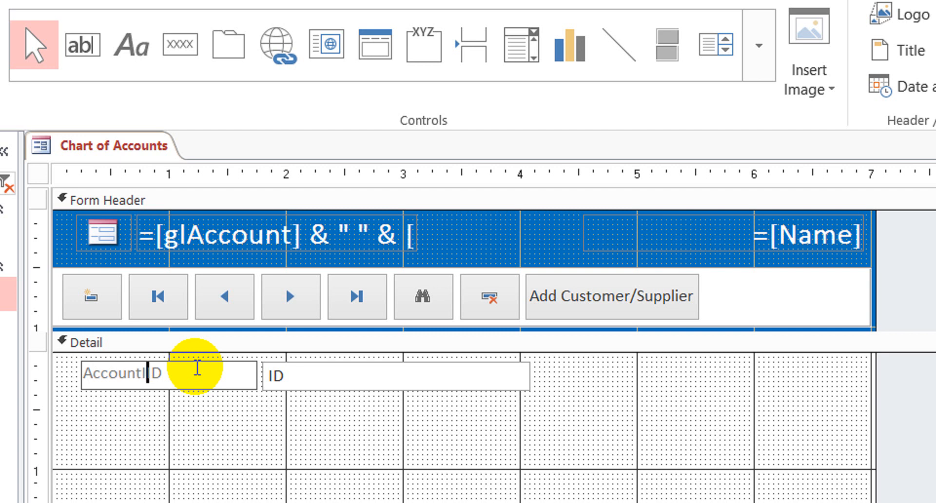
{"action": "key", "text": "Delete"}
{"action": "key", "text": "Delete"}
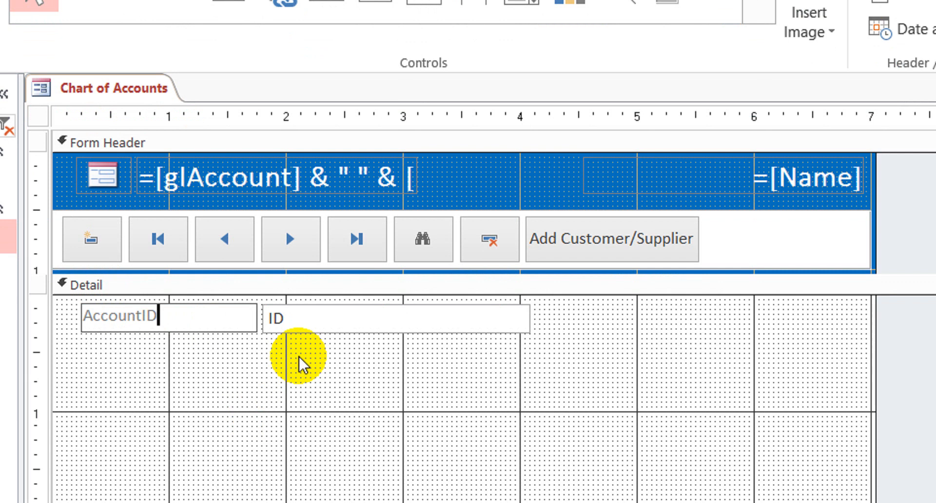
{"action": "type", "text": ":"}
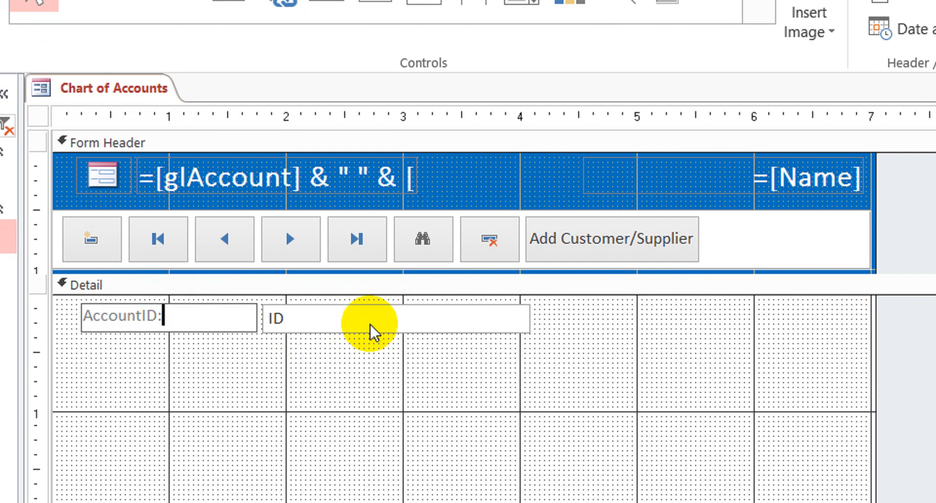
{"action": "left_click", "coordinate": [388, 318]}
{"action": "left_click", "coordinate": [239, 406]}
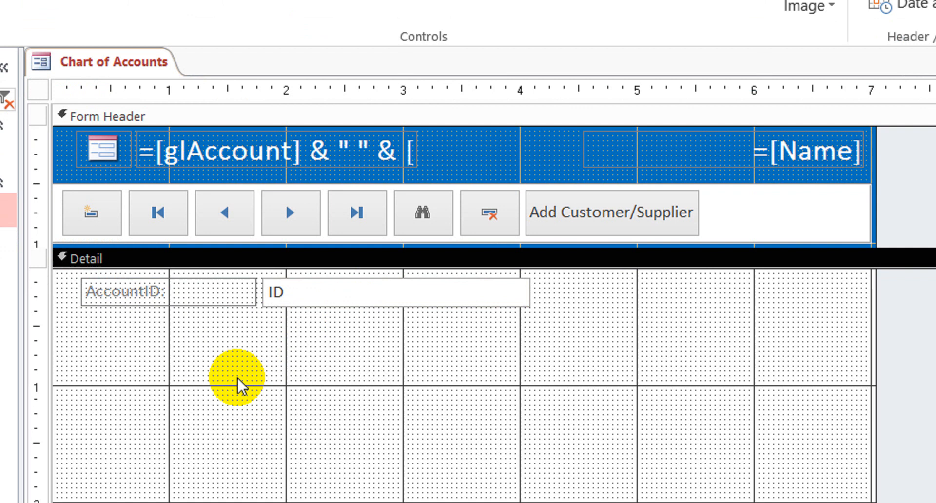
Add the GLAccount and AccountGroupID fields to the Detail section, stacked in that order beneath the ID field
{"action": "left_click", "coordinate": [215, 294]}
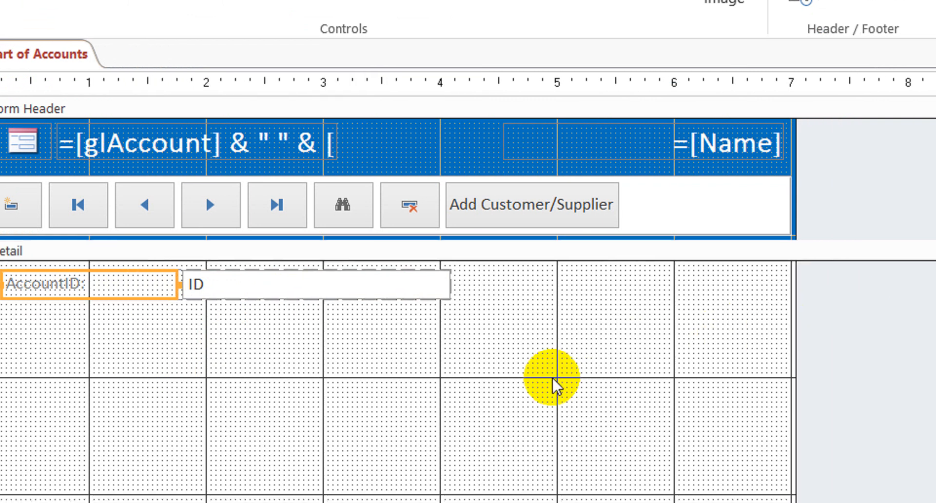
{"action": "left_click", "coordinate": [635, 393]}
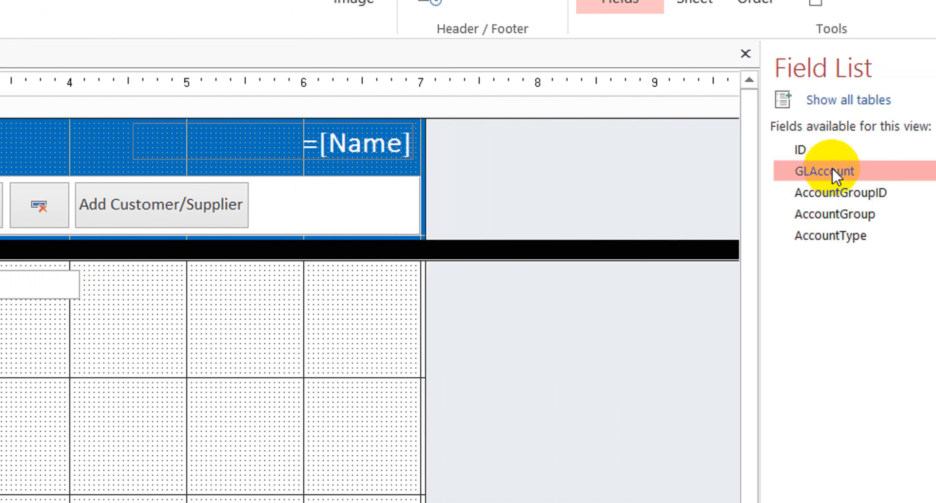
{"action": "left_click_drag", "start_coordinate": [768, 170], "coordinate": [0, 312]}
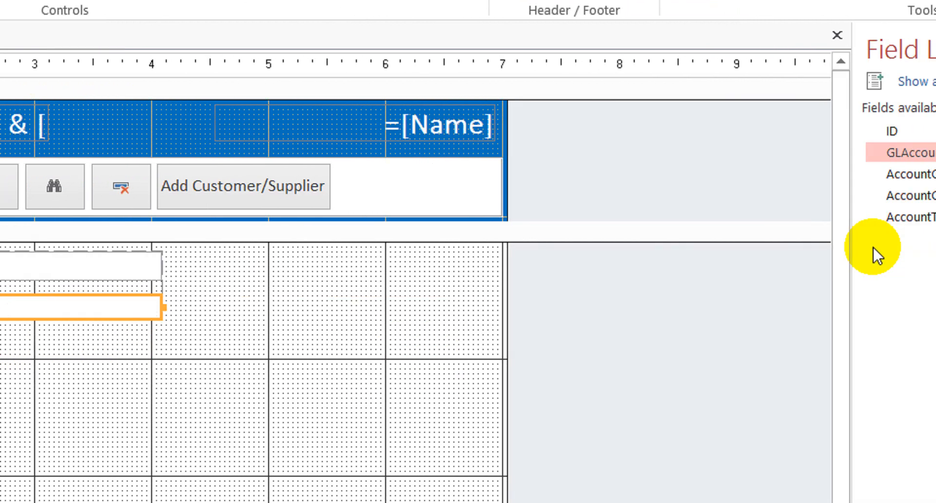
{"action": "left_click_drag", "start_coordinate": [861, 174], "coordinate": [0, 327]}
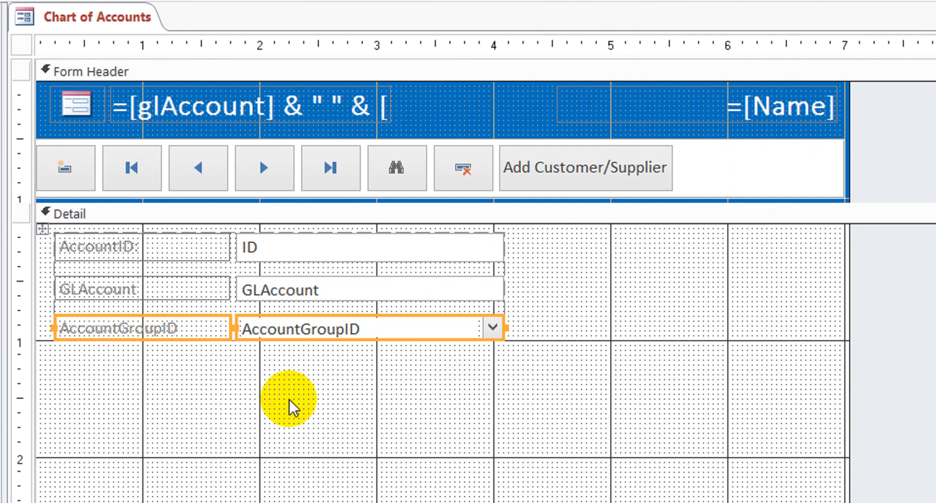
Change the captions of the two added fields' labels to "AccountGroup:" and "GLAccount:"
{"action": "left_click", "coordinate": [201, 310]}
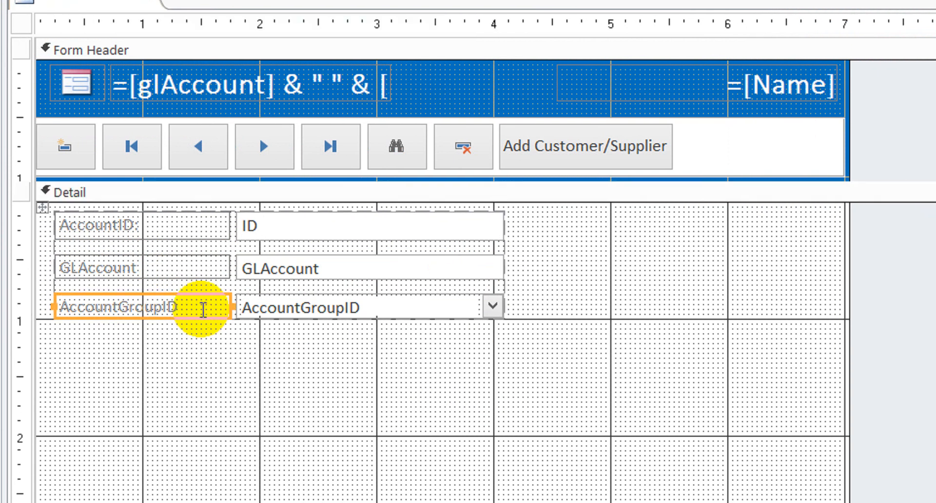
{"action": "left_click", "coordinate": [203, 310]}
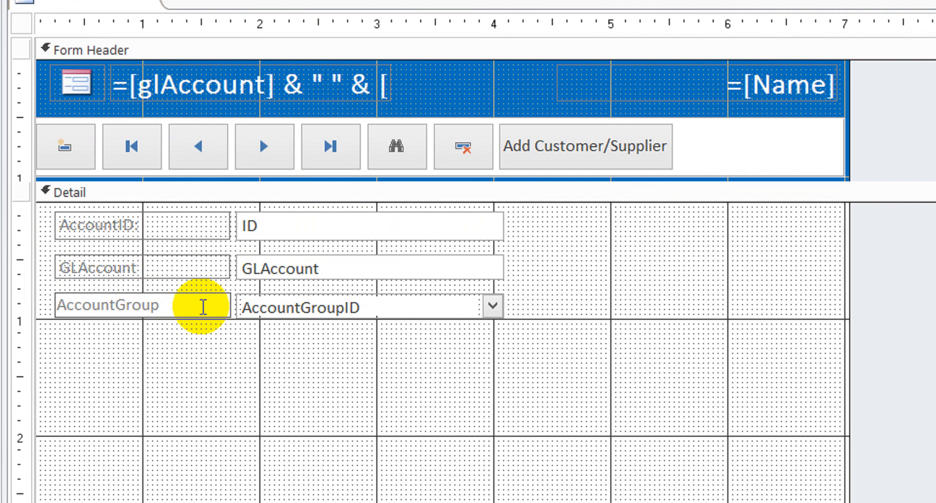
{"action": "left_click", "coordinate": [159, 268]}
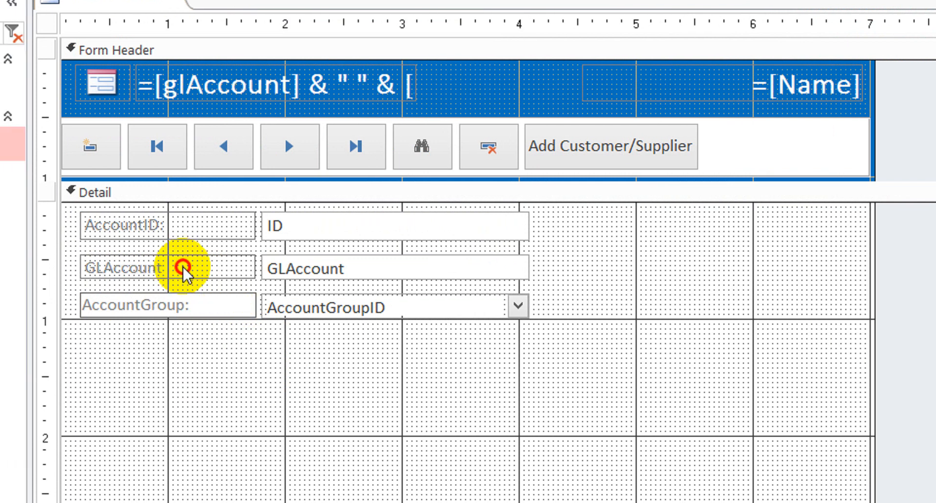
{"action": "left_click", "coordinate": [195, 267]}
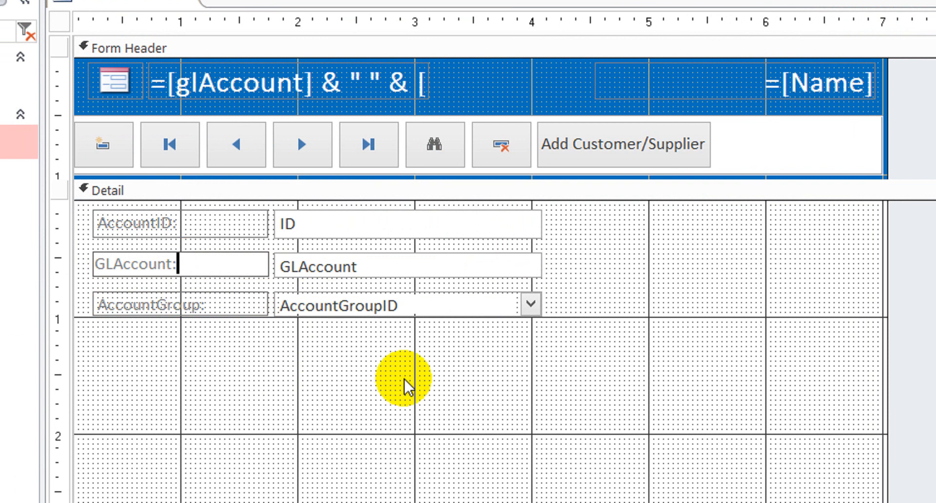
{"action": "left_click", "coordinate": [502, 399]}
Set the control padding of all labels and fields in the Detail section to Narrow
{"action": "left_click_drag", "start_coordinate": [558, 380], "coordinate": [167, 217]}
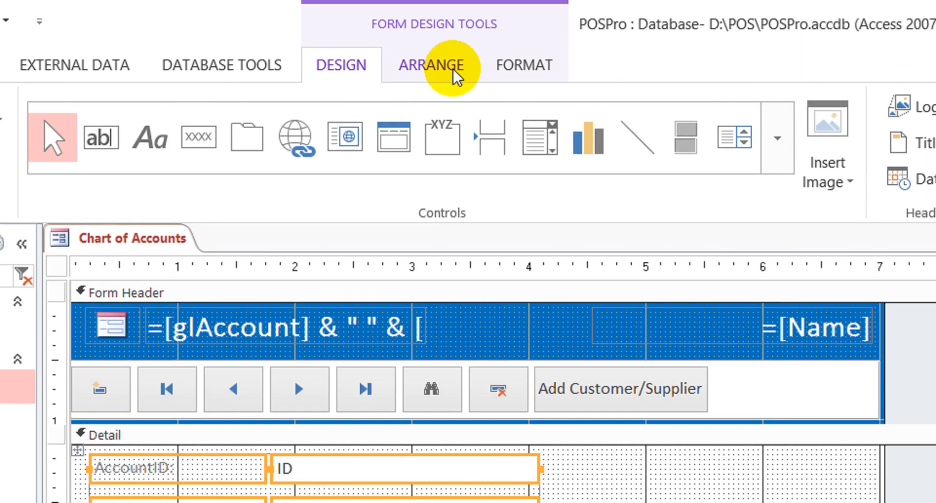
{"action": "left_click", "coordinate": [436, 58]}
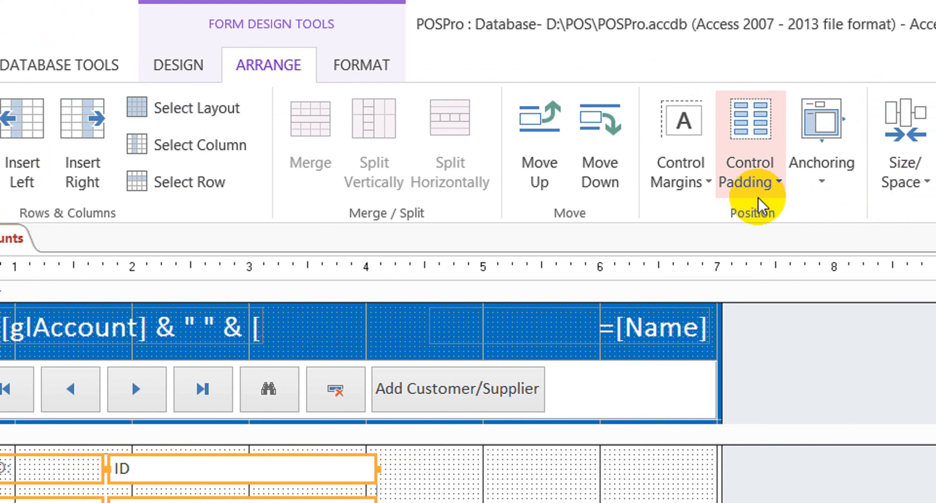
{"action": "left_click", "coordinate": [758, 198]}
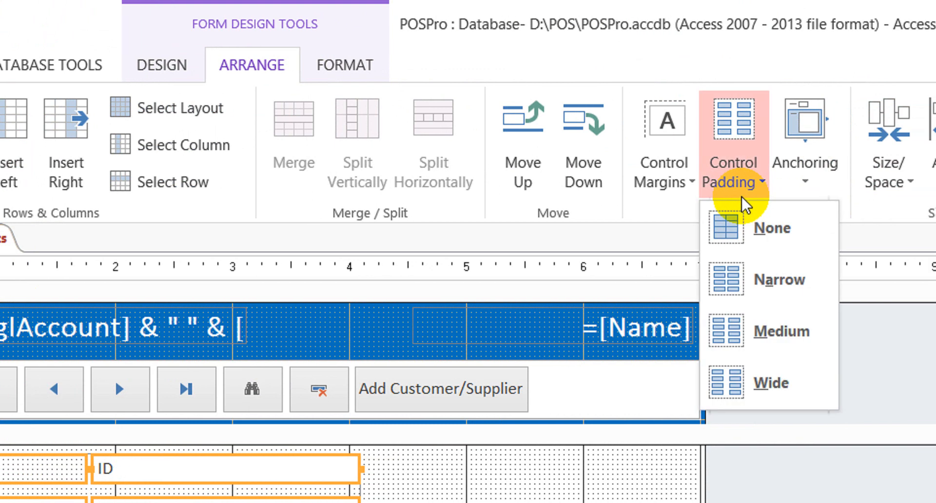
{"action": "left_click", "coordinate": [726, 330]}
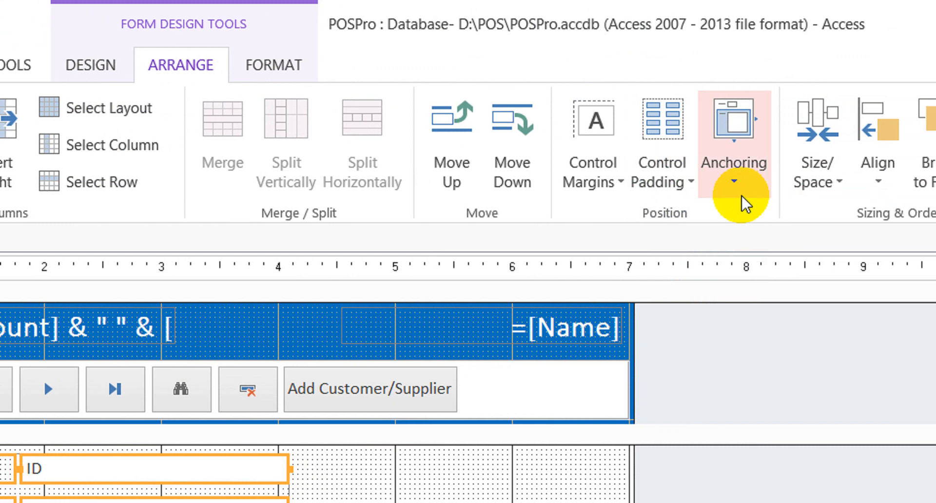
{"action": "left_click", "coordinate": [592, 187]}
{"action": "left_click", "coordinate": [665, 185]}
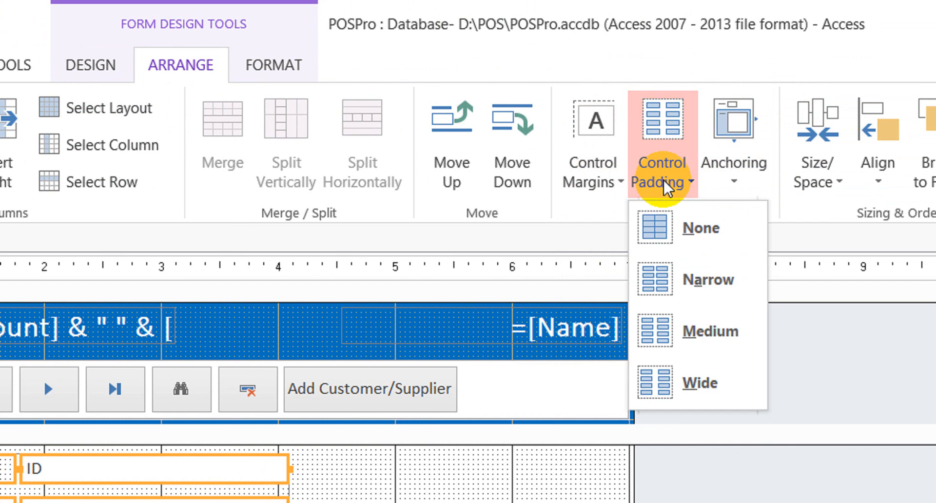
{"action": "left_click", "coordinate": [640, 292]}
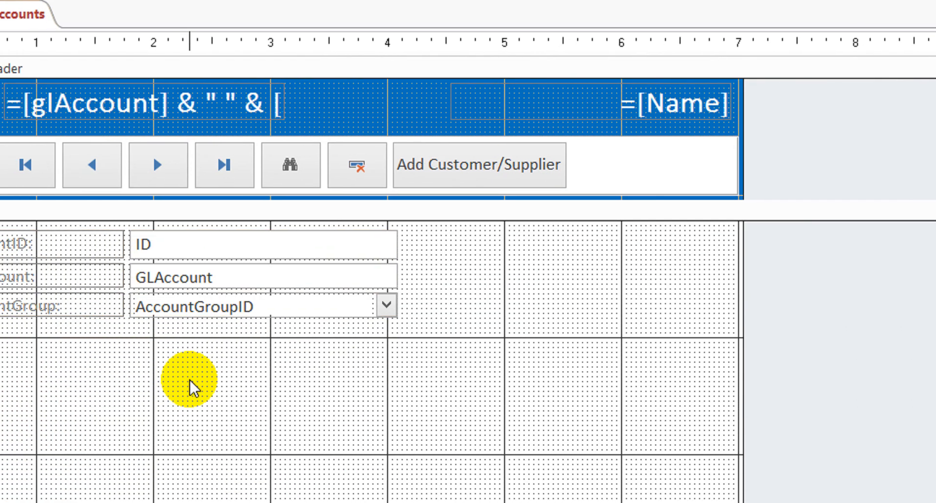
{"action": "left_click", "coordinate": [189, 380]}
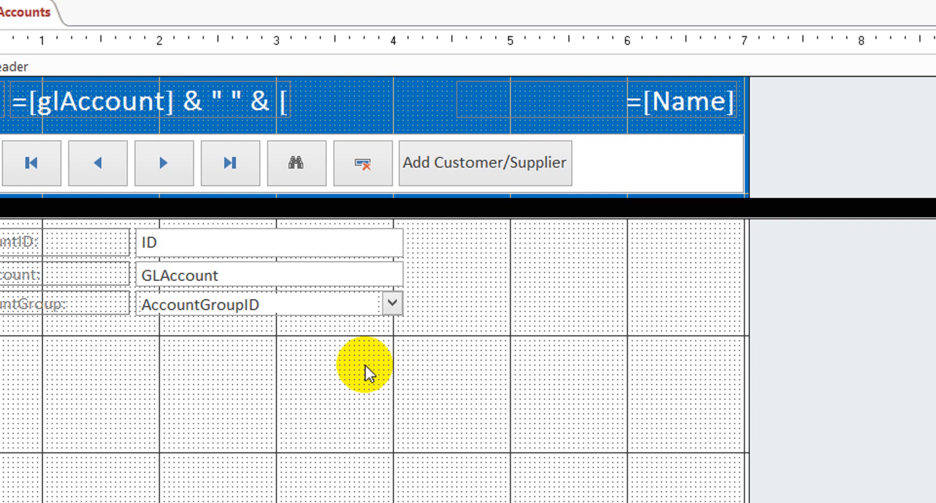
Increase the height of the AccountGroupID combo box to nearly double
{"action": "left_click", "coordinate": [309, 306]}
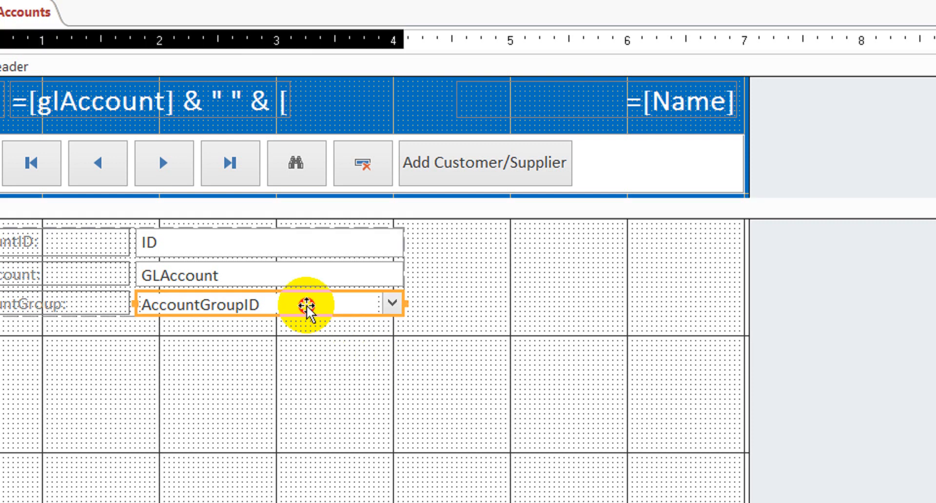
{"action": "key", "text": "shift+Down"}
{"action": "key", "text": "shift+Down"}
{"action": "key", "text": "shift+Down"}
{"action": "key", "text": "shift+Down"}
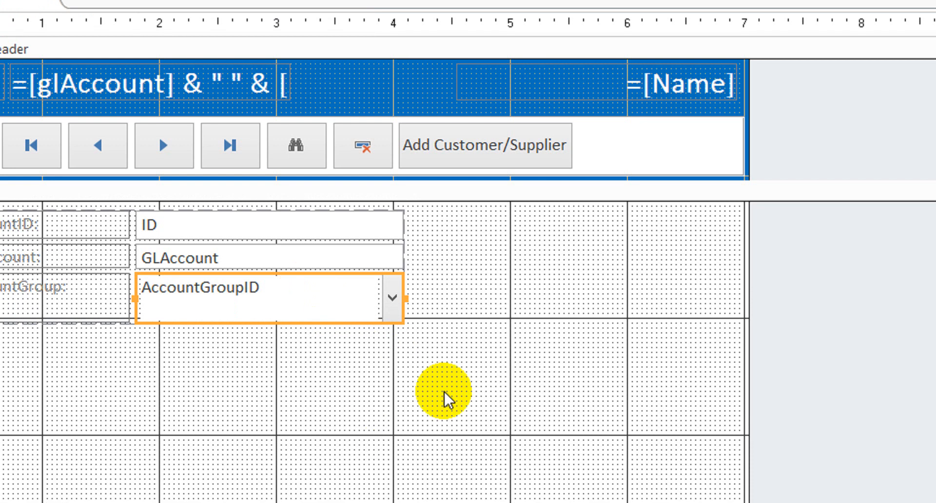
Resize all the Detail section's labels and fields to match the tallest one
{"action": "left_click", "coordinate": [455, 379]}
{"action": "left_click_drag", "start_coordinate": [400, 351], "coordinate": [22, 217]}
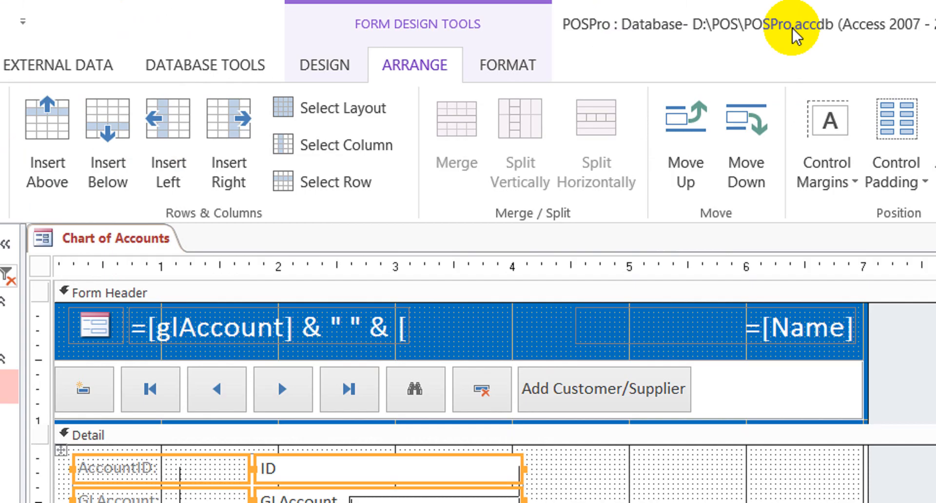
{"action": "left_click", "coordinate": [761, 185]}
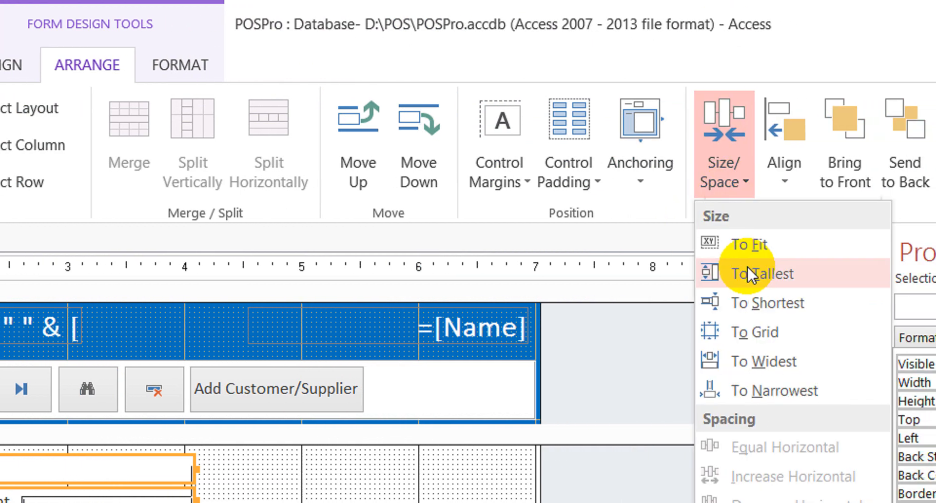
{"action": "left_click", "coordinate": [748, 273]}
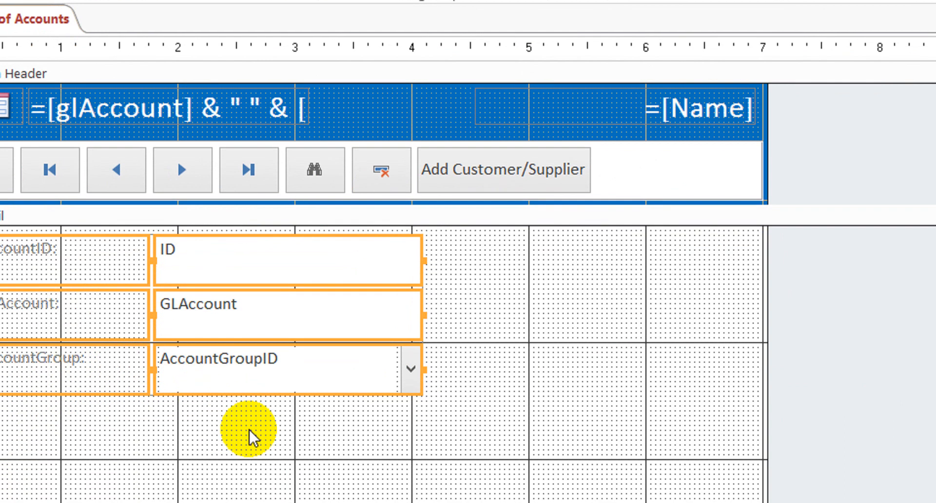
{"action": "left_click", "coordinate": [250, 430]}
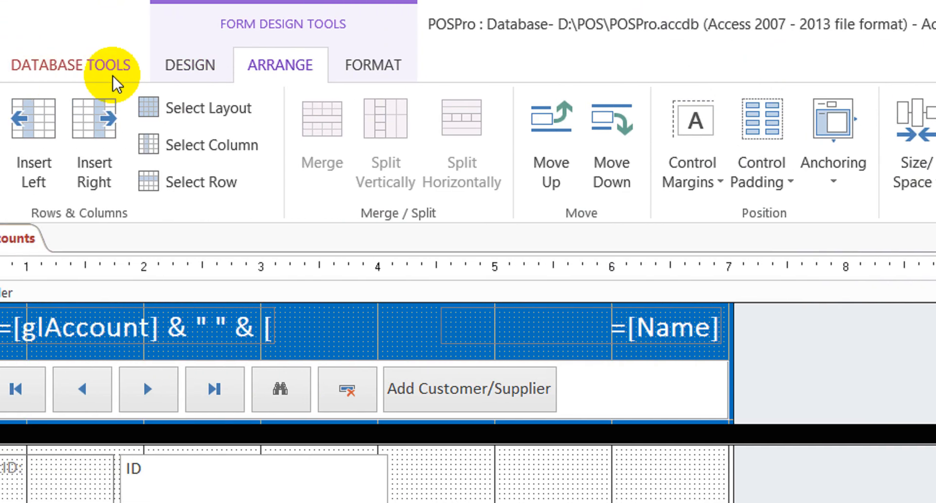
Show the list of existing fields available for the form
{"action": "left_click", "coordinate": [204, 65]}
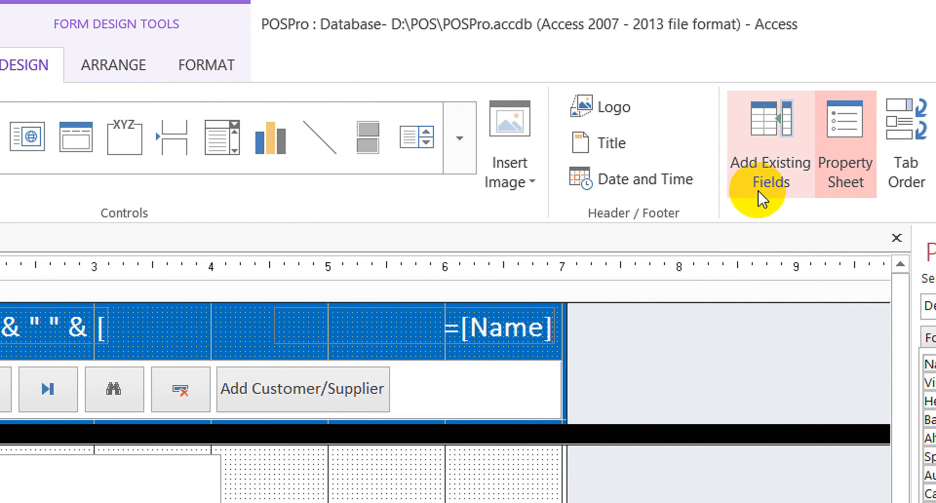
{"action": "left_click", "coordinate": [744, 188]}
{"action": "left_click", "coordinate": [741, 370]}
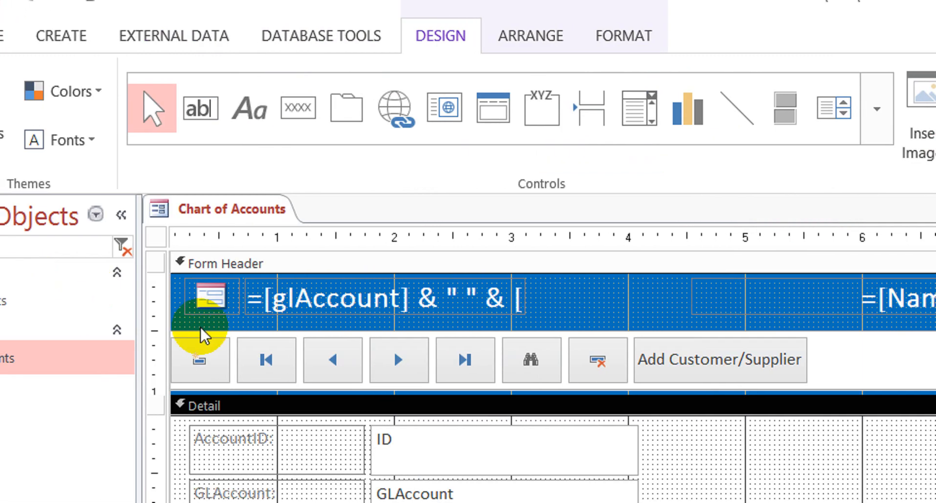
{"action": "left_click_drag", "start_coordinate": [201, 327], "coordinate": [178, 248]}
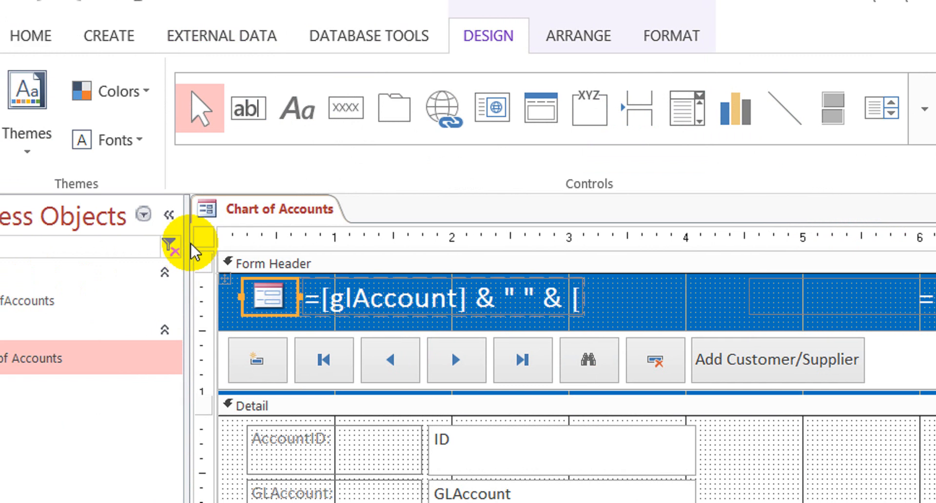
{"action": "left_click", "coordinate": [225, 312]}
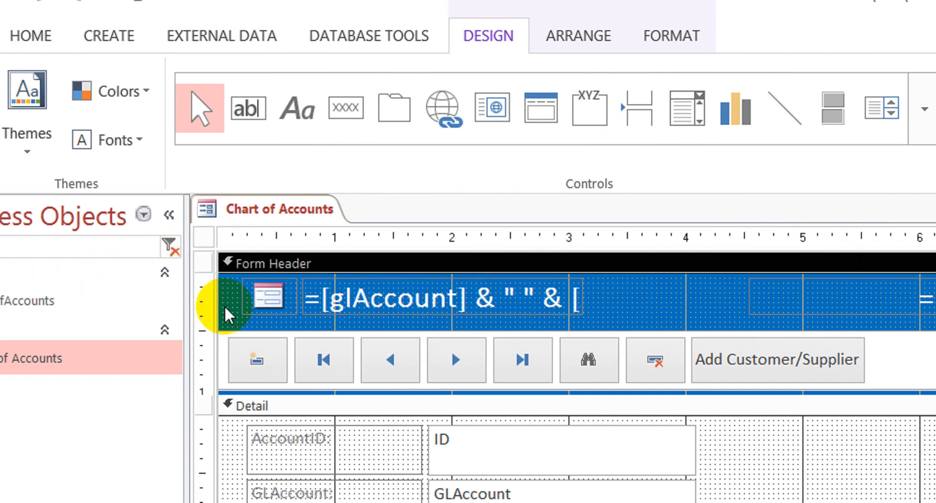
{"action": "left_click", "coordinate": [187, 239]}
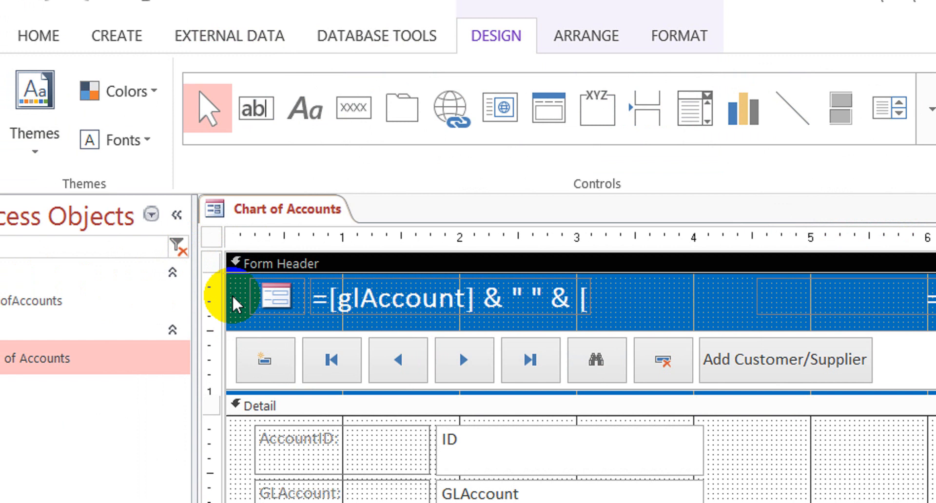
{"action": "left_click", "coordinate": [239, 300]}
{"action": "left_click", "coordinate": [213, 263]}
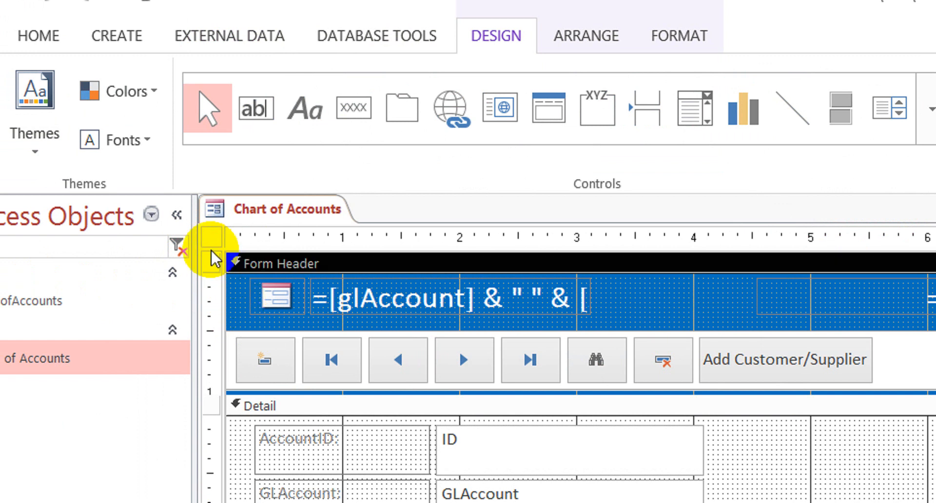
Add the AccountGroup field to the Form Header near the 4-inch mark and delete its attached label
{"action": "left_click_drag", "start_coordinate": [770, 358], "coordinate": [13, 286]}
{"action": "left_click_drag", "start_coordinate": [151, 285], "coordinate": [148, 284]}
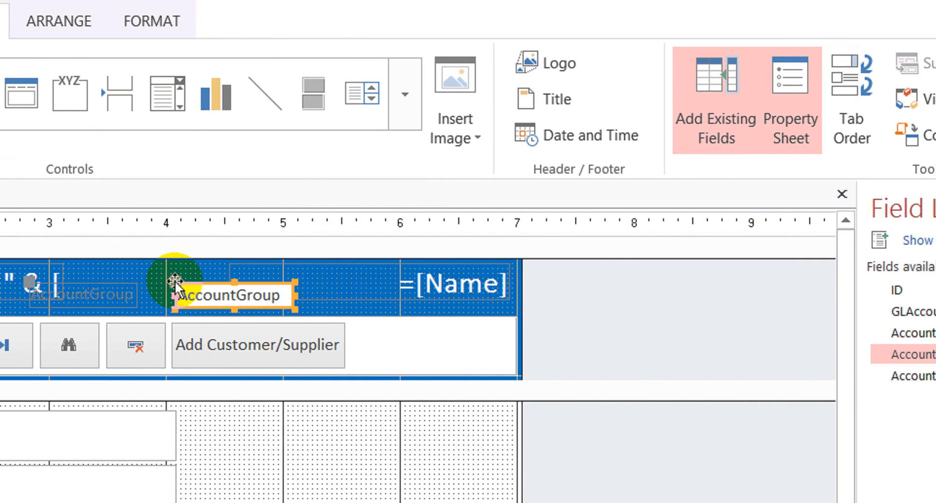
{"action": "left_click", "coordinate": [66, 288]}
{"action": "key", "text": "Delete"}
Add the AccountType field to the Form Header beside AccountGroup and delete its attached label
{"action": "left_click_drag", "start_coordinate": [785, 376], "coordinate": [189, 279]}
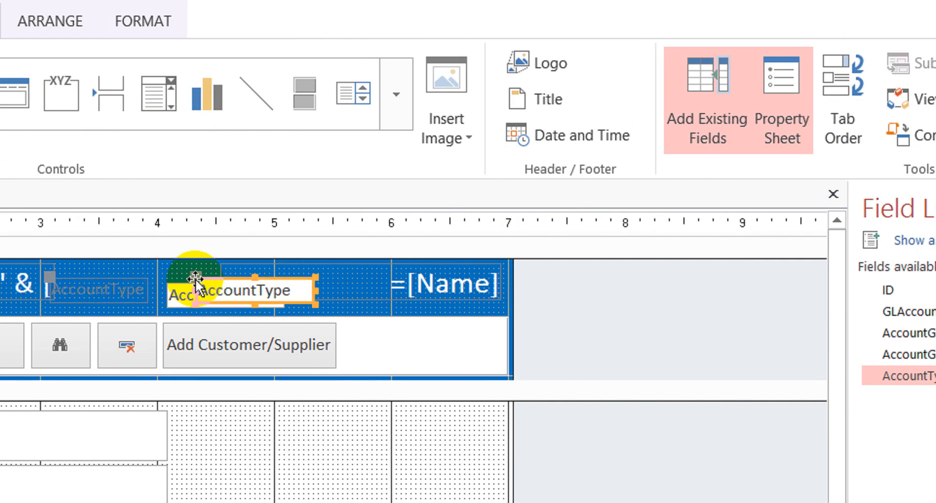
{"action": "left_click", "coordinate": [126, 286]}
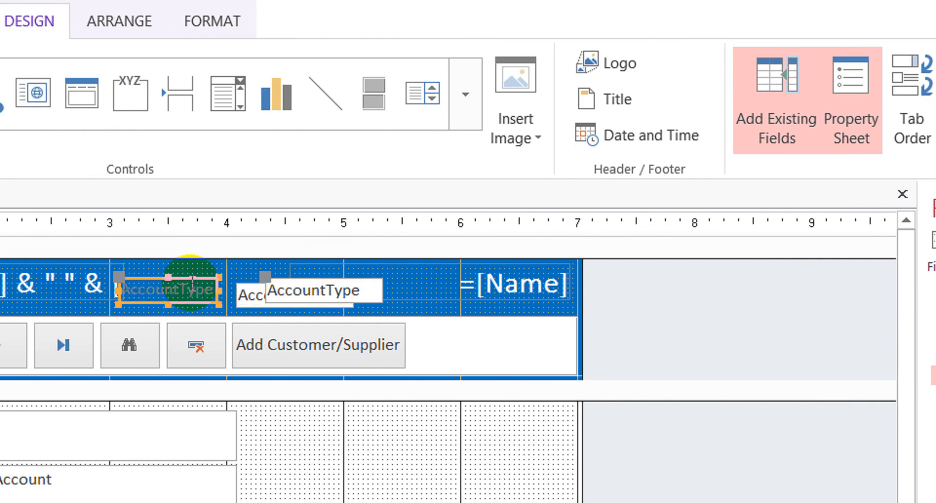
{"action": "key", "text": "Delete"}
Arrange the AccountType and AccountGroup fields in a Stacked layout and move it to the top of the Form Header at about 4 inches
{"action": "left_click_drag", "start_coordinate": [204, 278], "coordinate": [283, 298]}
{"action": "right_click", "coordinate": [297, 295]}
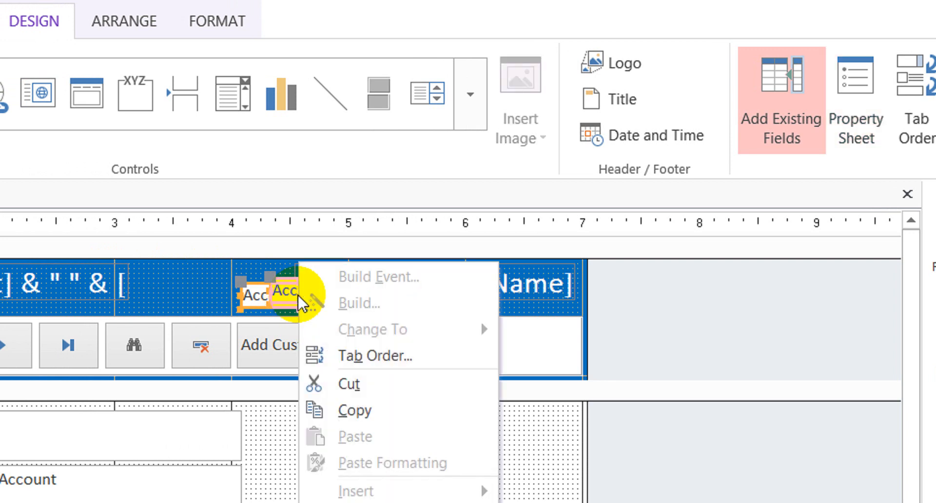
{"action": "mouse_move", "coordinate": [436, 393]}
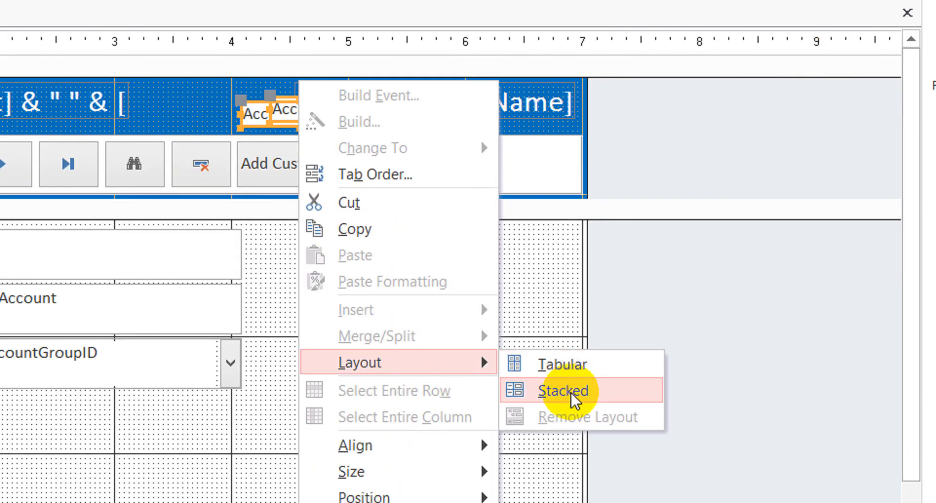
{"action": "left_click", "coordinate": [570, 382]}
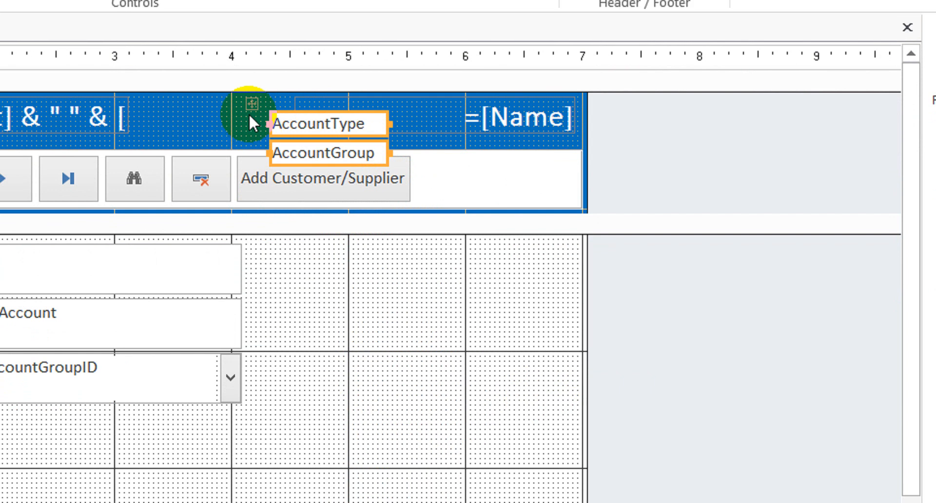
{"action": "left_click_drag", "start_coordinate": [252, 74], "coordinate": [213, 64]}
{"action": "left_click_drag", "start_coordinate": [213, 124], "coordinate": [208, 121]}
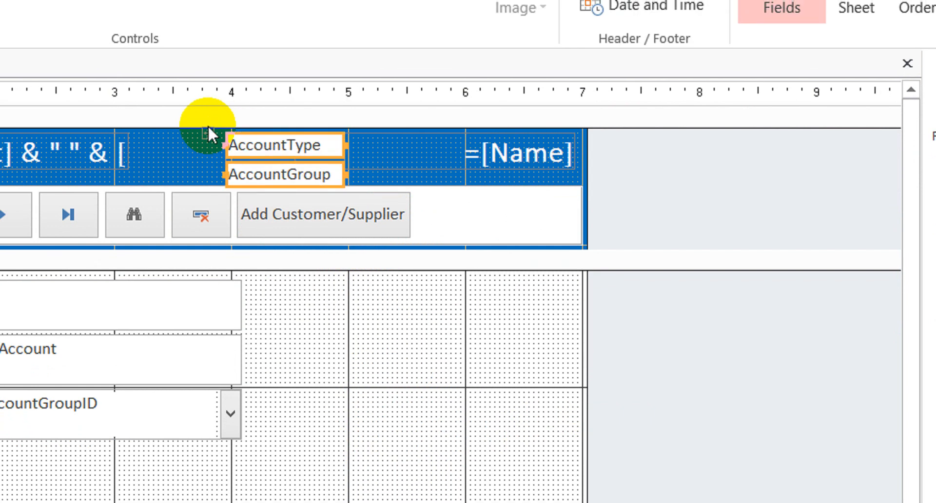
Shorten the Detail section so it ends just below the AccountGroupID combo box
{"action": "left_click", "coordinate": [633, 362]}
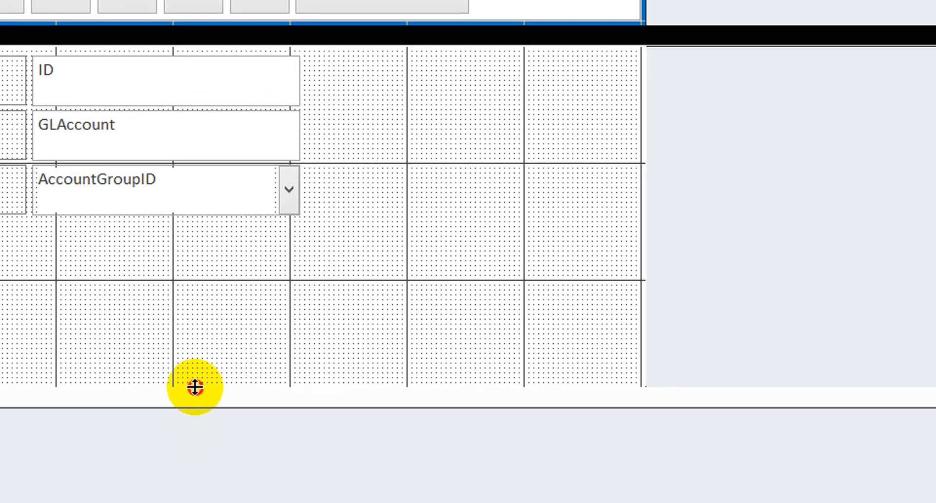
{"action": "left_click_drag", "start_coordinate": [195, 387], "coordinate": [263, 223]}
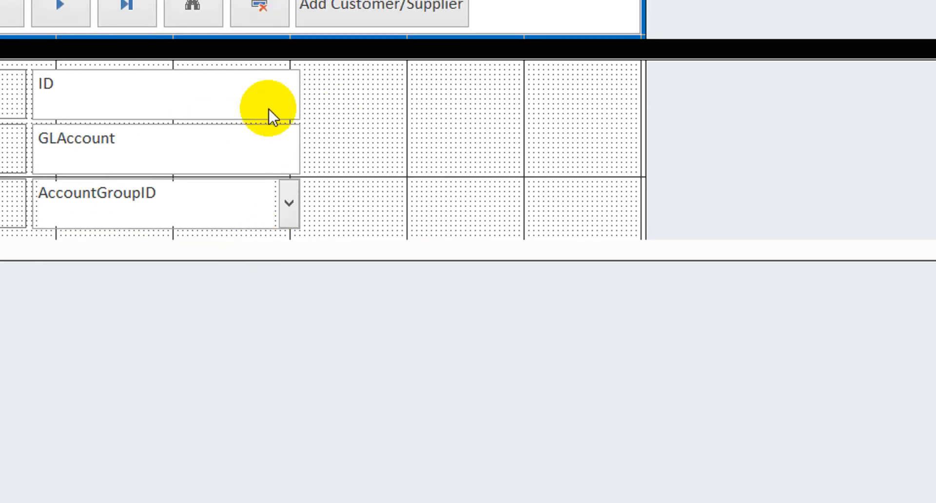
Widen the ID, GLAccount and AccountGroupID fields in the Detail section to about 3.7 inches
{"action": "left_click", "coordinate": [224, 218]}
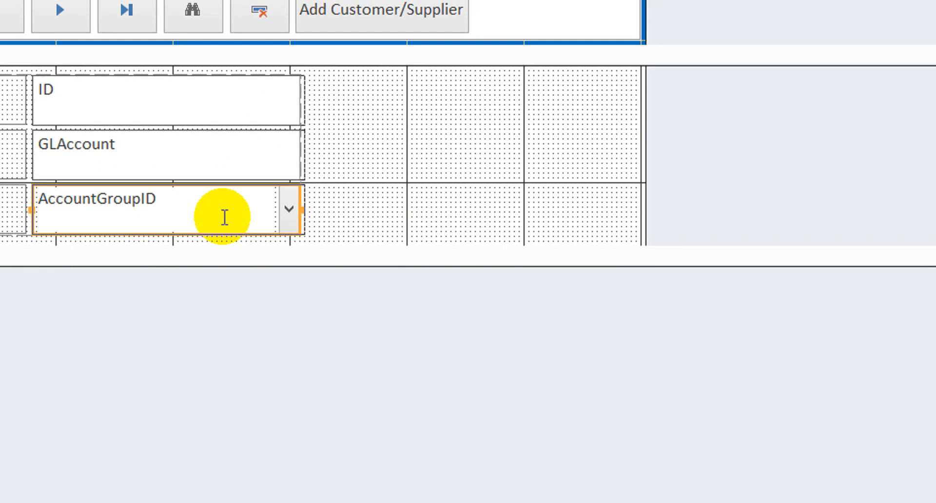
{"action": "key", "text": "shift+Right"}
{"action": "key", "text": "shift+Right"}
{"action": "key", "text": "shift+Right"}
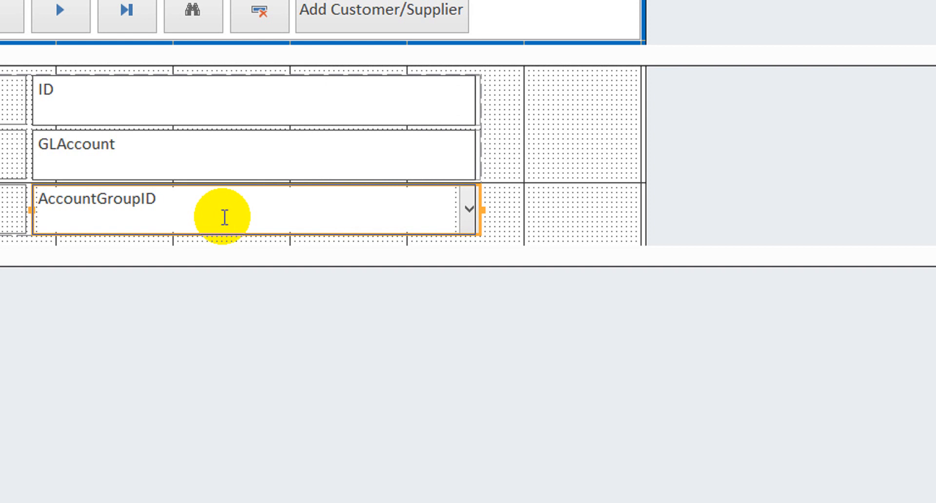
{"action": "key", "text": "shift+Left"}
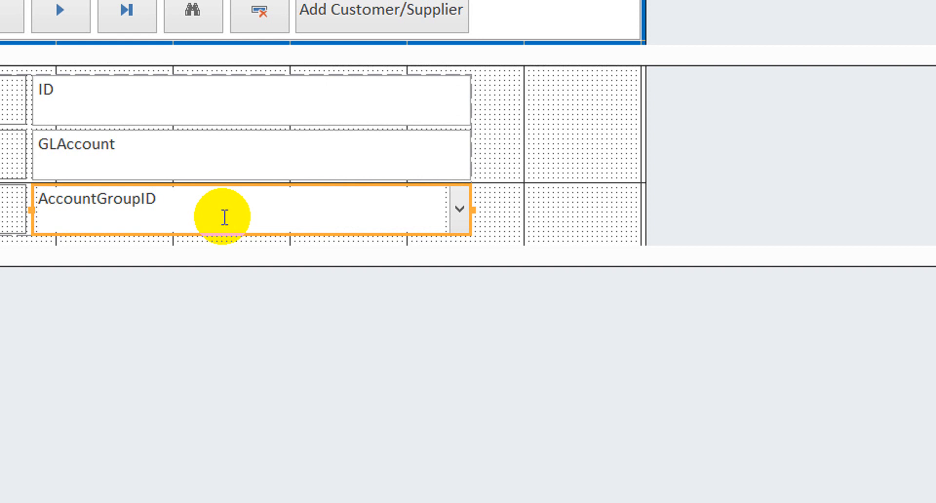
{"action": "left_click", "coordinate": [714, 171]}
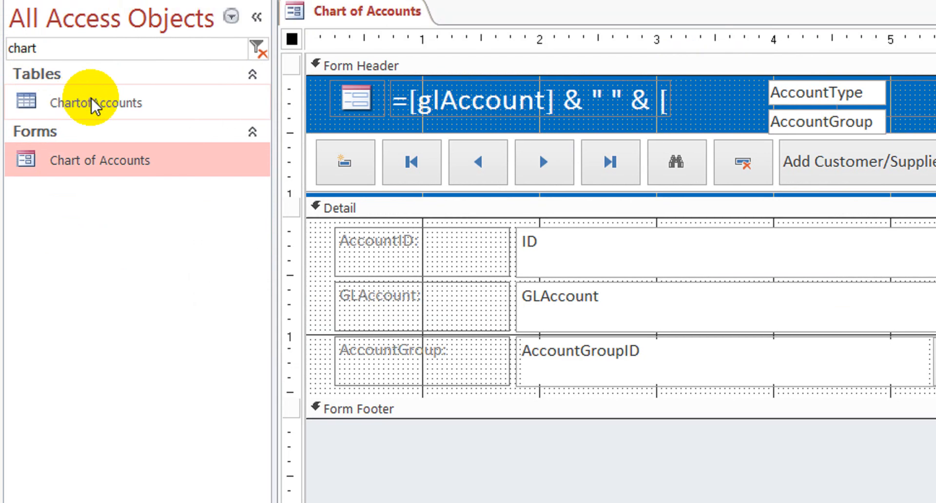
Add a Long Text field named Remarks to the ChartofAccounts table design, then save and close the table
{"action": "left_click", "coordinate": [94, 100]}
{"action": "double_click", "coordinate": [92, 125]}
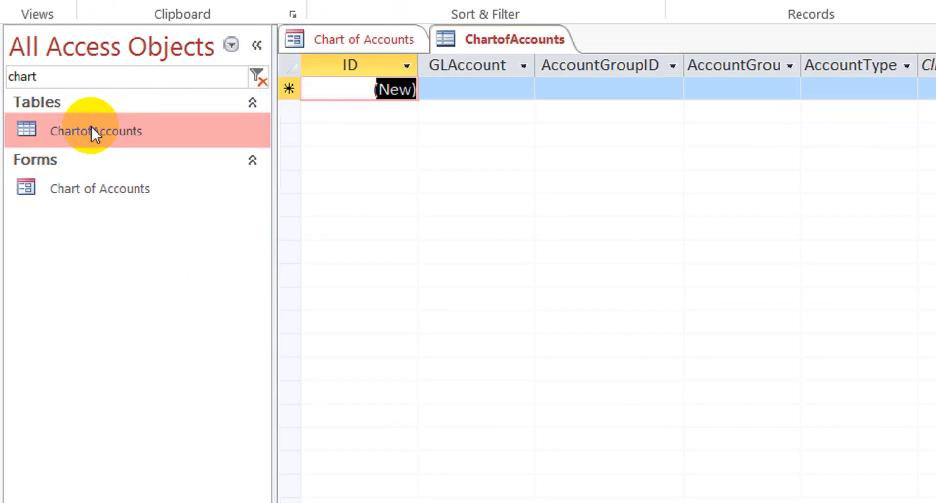
{"action": "left_click", "coordinate": [37, 43]}
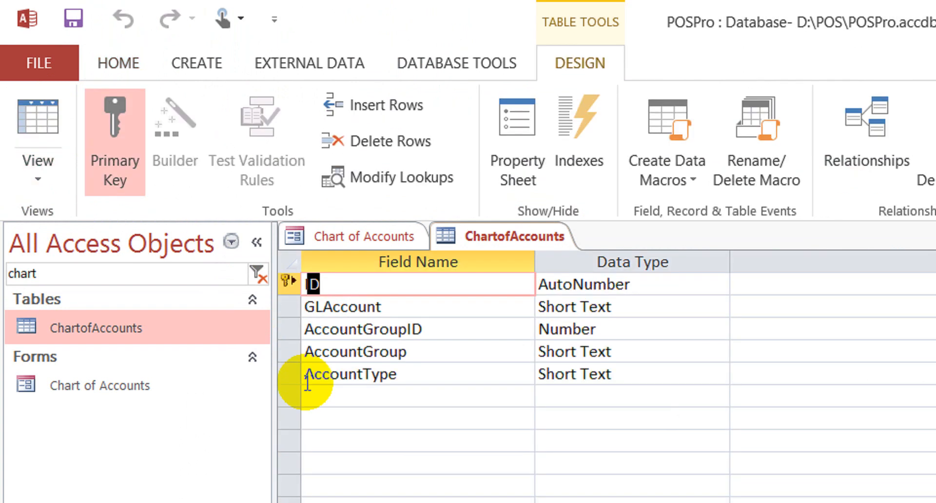
{"action": "left_click", "coordinate": [388, 389]}
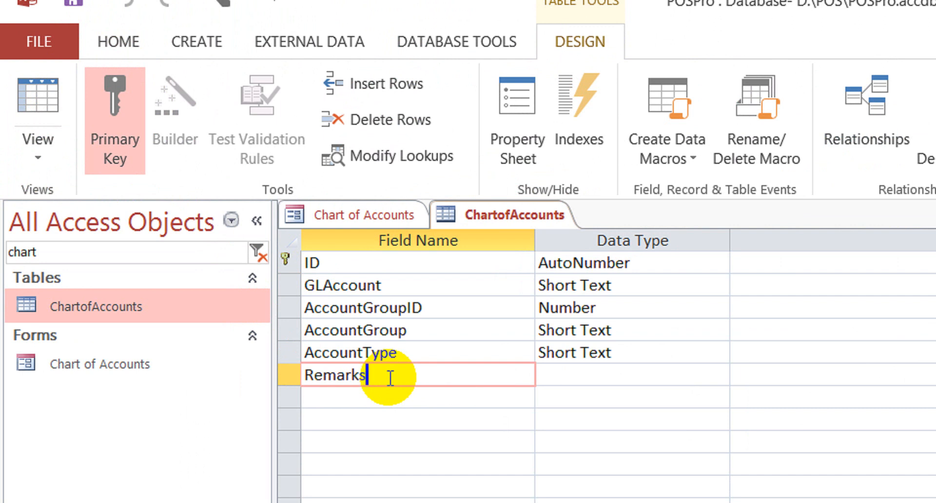
{"action": "type", "text": "long Text"}
{"action": "key", "text": "Down"}
{"action": "key", "text": "Up"}
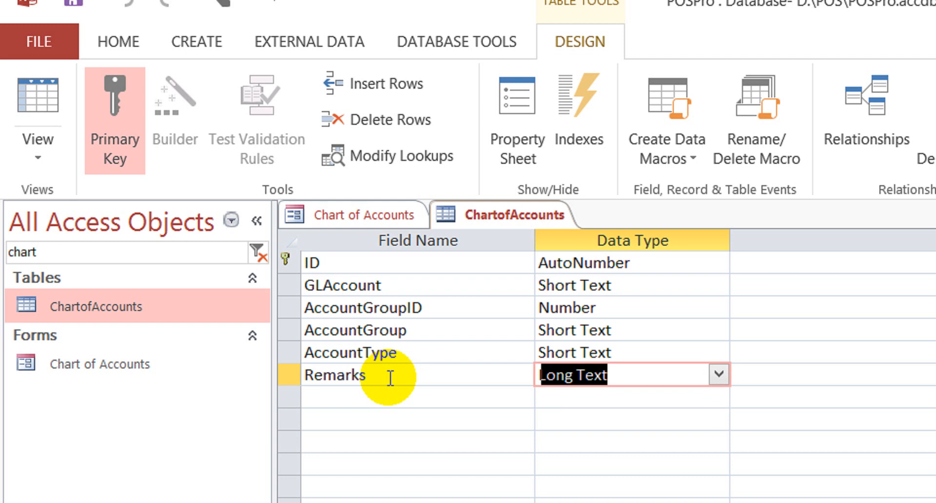
{"action": "right_click", "coordinate": [502, 212]}
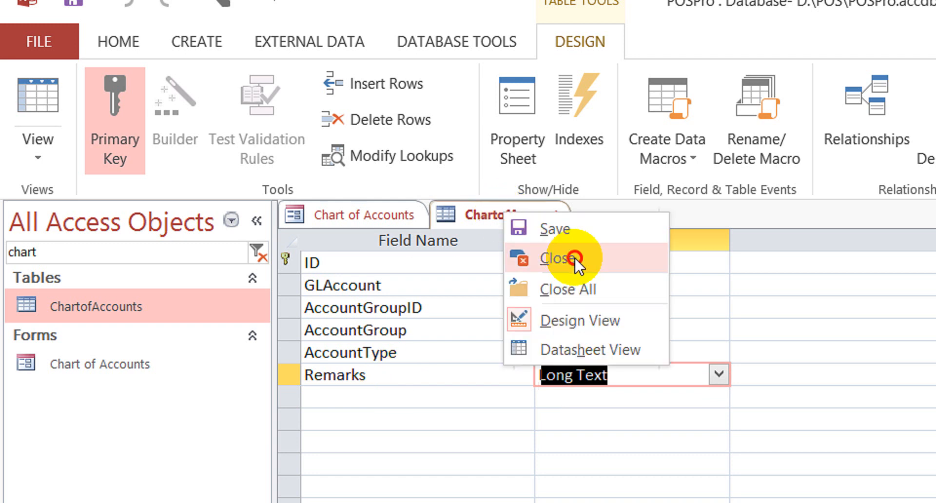
{"action": "left_click", "coordinate": [557, 259]}
{"action": "left_click", "coordinate": [799, 476]}
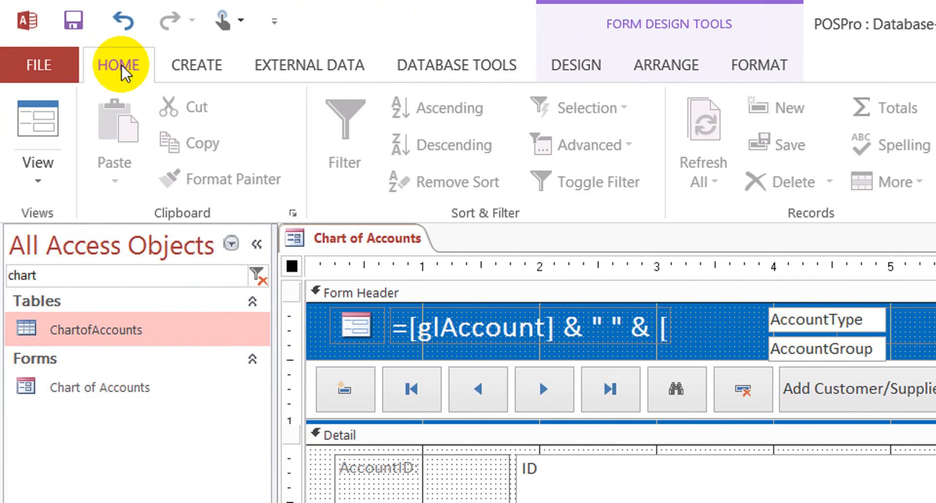
Add the new Remarks field with its label to the Detail section, beside the ID field
{"action": "left_click", "coordinate": [592, 67]}
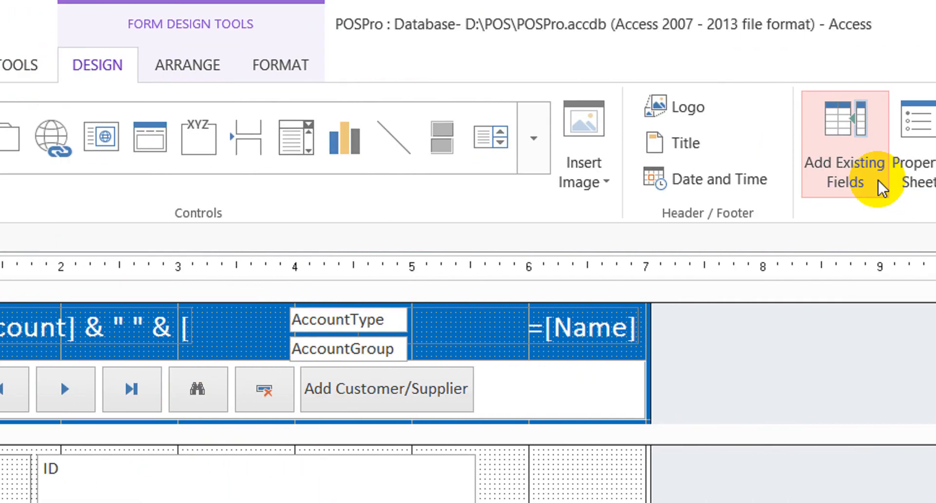
{"action": "left_click", "coordinate": [779, 176]}
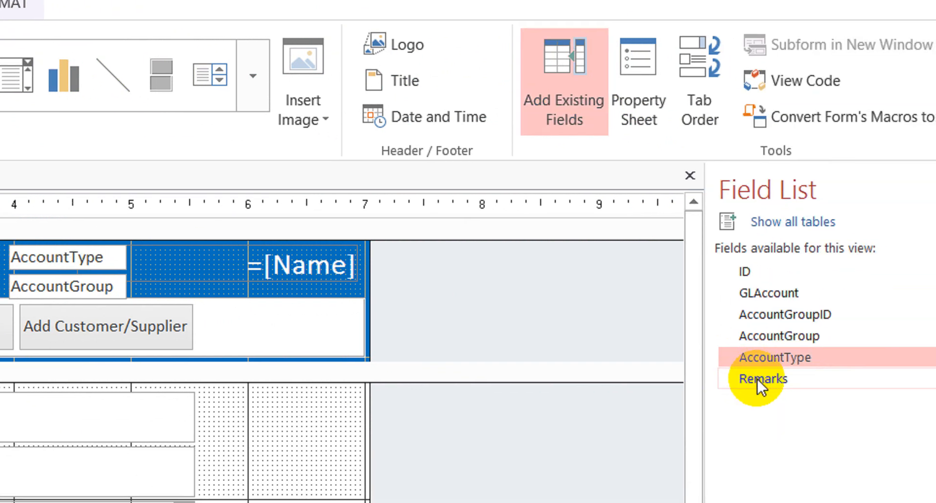
{"action": "left_click_drag", "start_coordinate": [819, 394], "coordinate": [252, 412]}
{"action": "left_click_drag", "start_coordinate": [195, 369], "coordinate": [200, 373]}
Narrow the column of ID, GLAccount and AccountGroupID fields to about 2.2 inches
{"action": "left_click", "coordinate": [141, 388]}
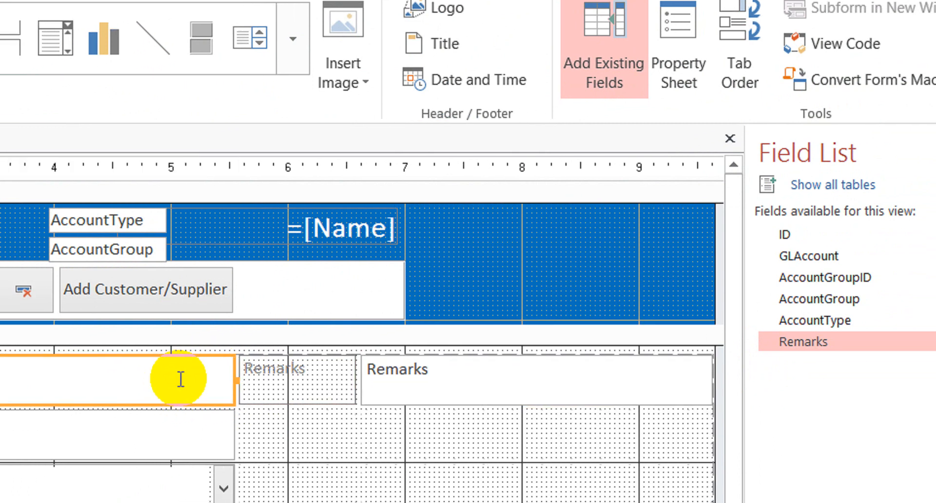
{"action": "key", "text": "shift+Left"}
{"action": "key", "text": "shift+Left"}
{"action": "key", "text": "shift+Left"}
{"action": "key", "text": "shift+Left"}
{"action": "key", "text": "shift+Left"}
{"action": "key", "text": "shift+Left"}
{"action": "key", "text": "shift+Left"}
{"action": "key", "text": "shift+Left"}
{"action": "key", "text": "shift+Left"}
{"action": "key", "text": "shift+Left"}
{"action": "key", "text": "shift+Left"}
{"action": "key", "text": "shift+Left"}
{"action": "key", "text": "shift+Left"}
{"action": "key", "text": "shift+Left"}
{"action": "key", "text": "shift+Left"}
{"action": "key", "text": "shift+Left"}
{"action": "key", "text": "shift+Left"}
{"action": "key", "text": "shift+Left"}
{"action": "key", "text": "shift+Left"}
{"action": "key", "text": "shift+Left"}
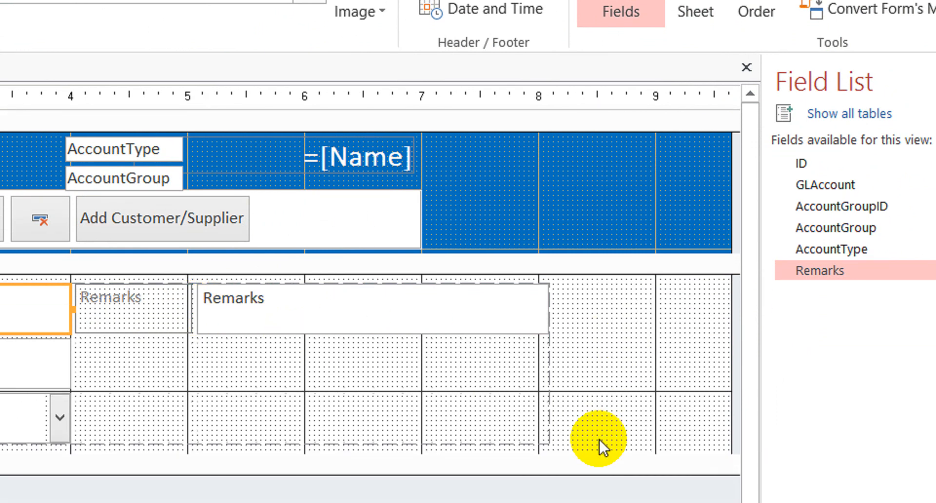
Separate the Remarks label, field and the empty cells below them into their own layout and move it away from the account fields
{"action": "left_click", "coordinate": [594, 478]}
{"action": "left_click_drag", "start_coordinate": [610, 307], "coordinate": [185, 261]}
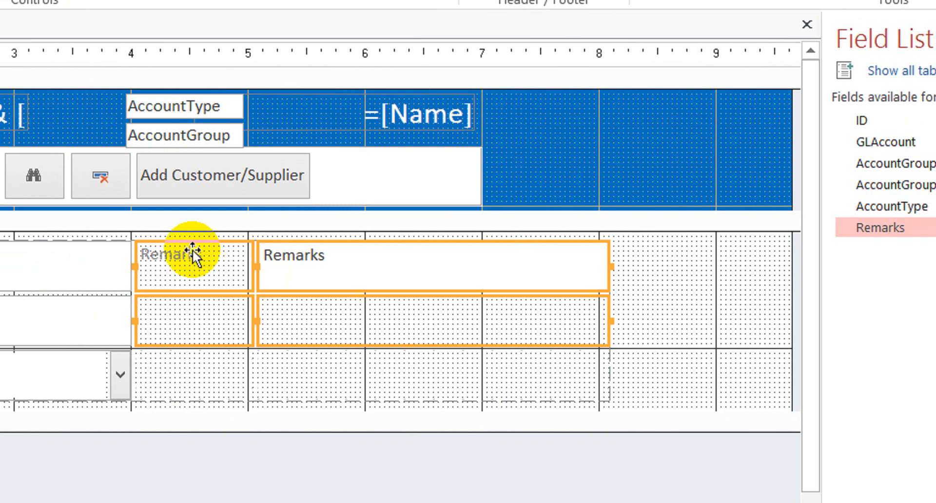
{"action": "right_click", "coordinate": [192, 253]}
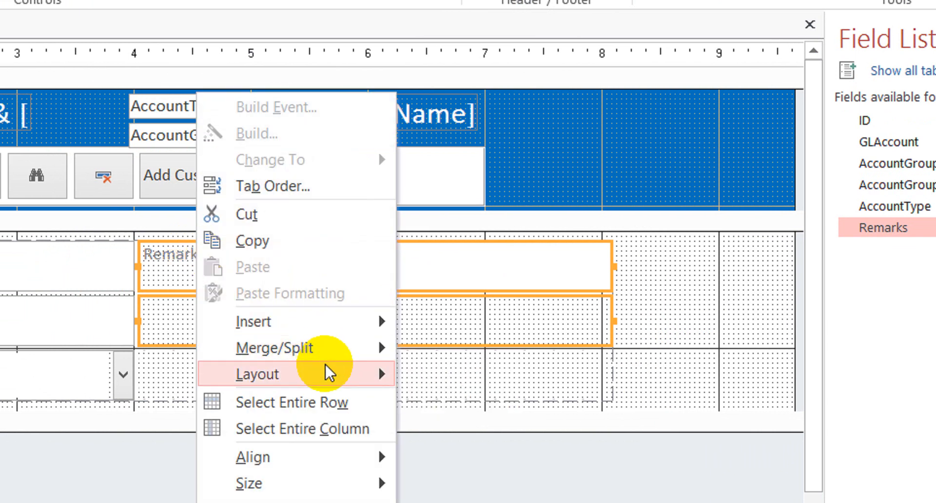
{"action": "mouse_move", "coordinate": [331, 374]}
{"action": "left_click", "coordinate": [483, 389]}
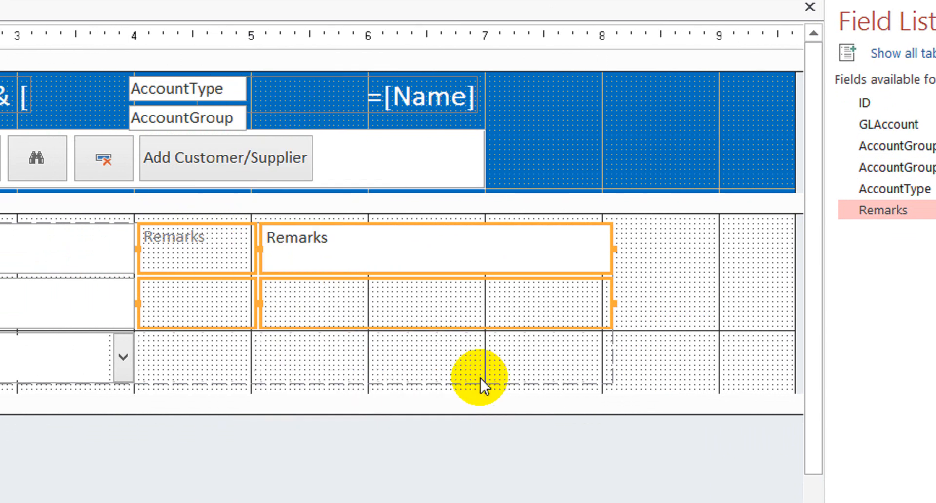
{"action": "left_click_drag", "start_coordinate": [148, 220], "coordinate": [634, 415]}
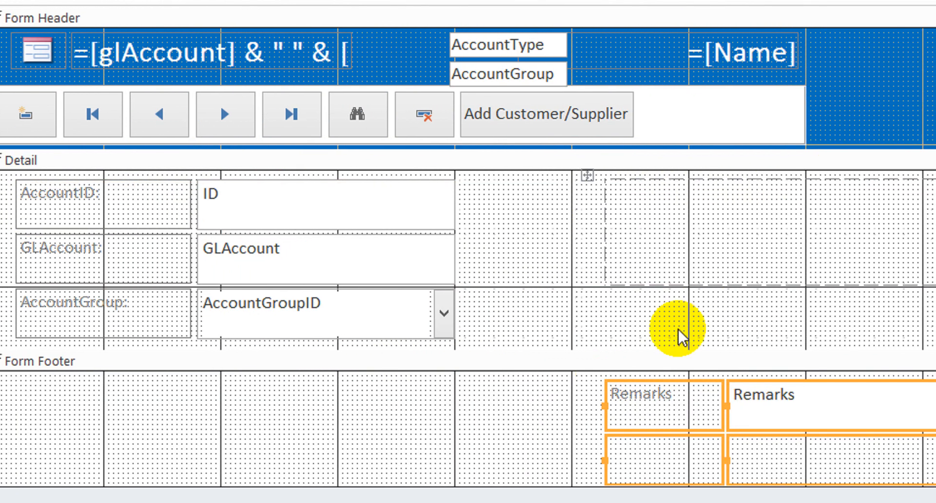
Delete the empty layout cells below the Remarks label and field in the Form Footer
{"action": "left_click_drag", "start_coordinate": [767, 331], "coordinate": [589, 219]}
{"action": "key", "text": "Delete"}
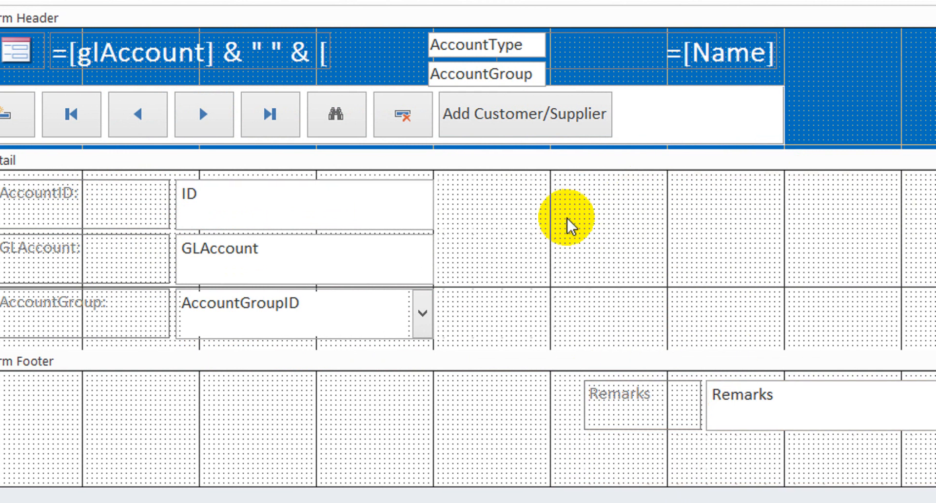
{"action": "left_click", "coordinate": [587, 244]}
{"action": "left_click", "coordinate": [634, 417]}
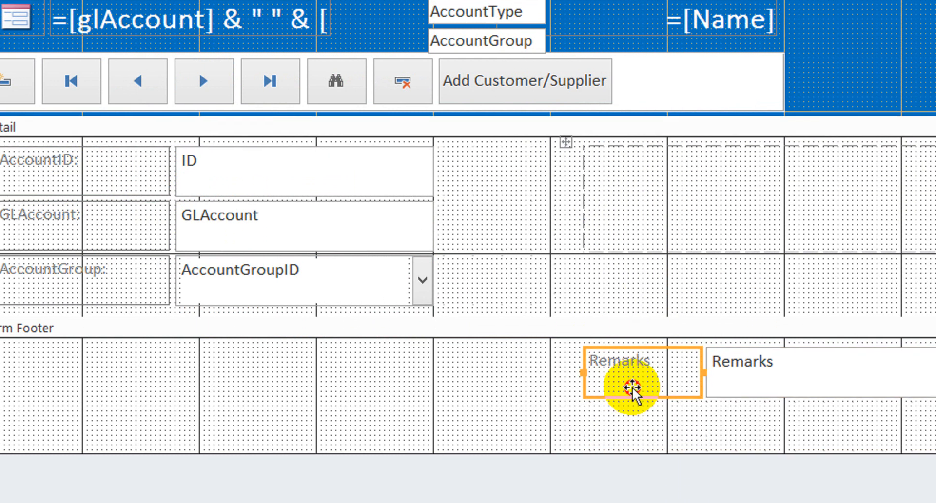
{"action": "left_click", "coordinate": [651, 446]}
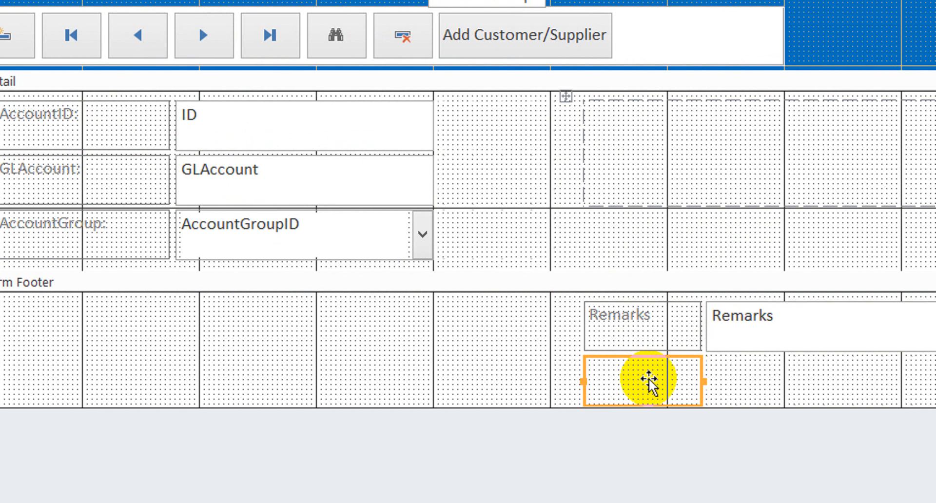
{"action": "key", "text": "Delete"}
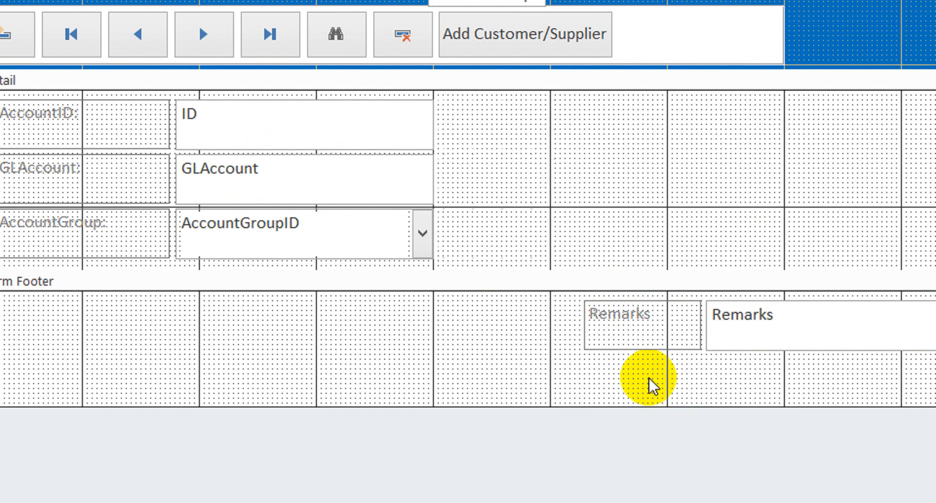
Move the Remarks label and field from the Form Footer into the Detail section, apart from the ID field, and select the label
{"action": "left_click", "coordinate": [607, 344]}
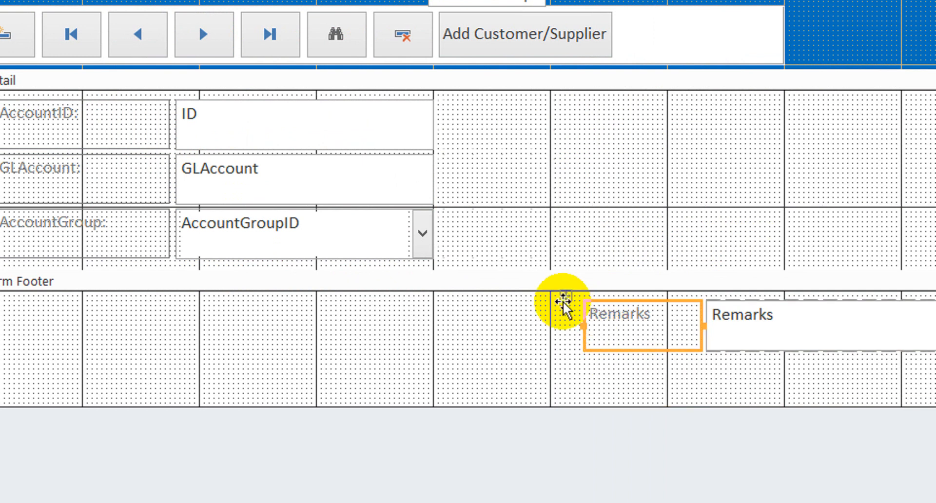
{"action": "left_click_drag", "start_coordinate": [564, 297], "coordinate": [668, 136]}
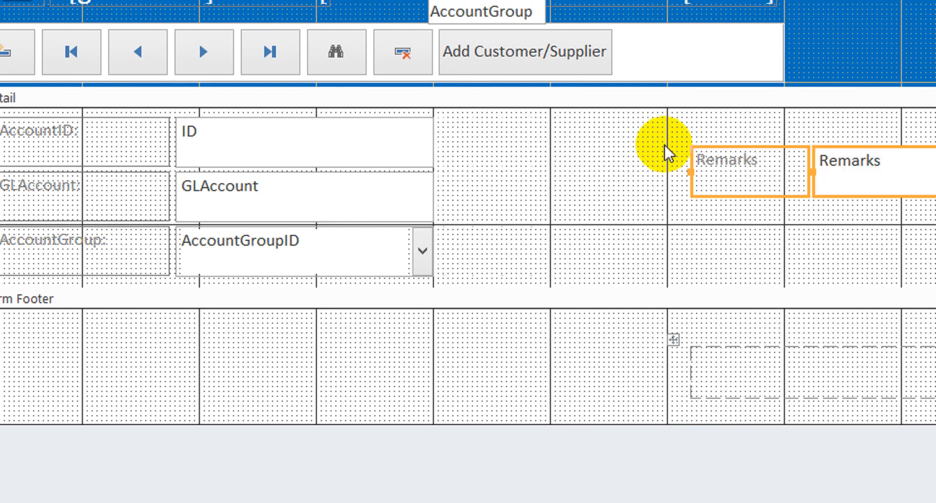
{"action": "left_click", "coordinate": [499, 140]}
{"action": "key", "text": "Delete"}
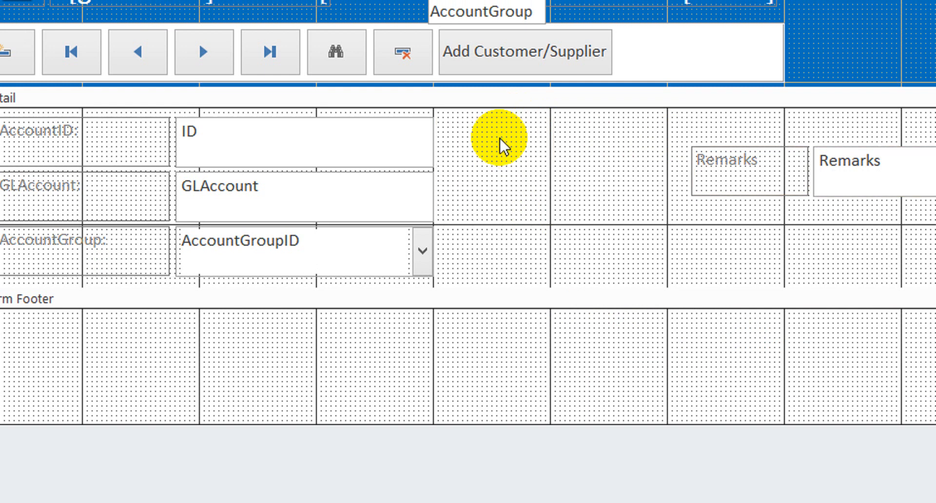
{"action": "left_click", "coordinate": [720, 152]}
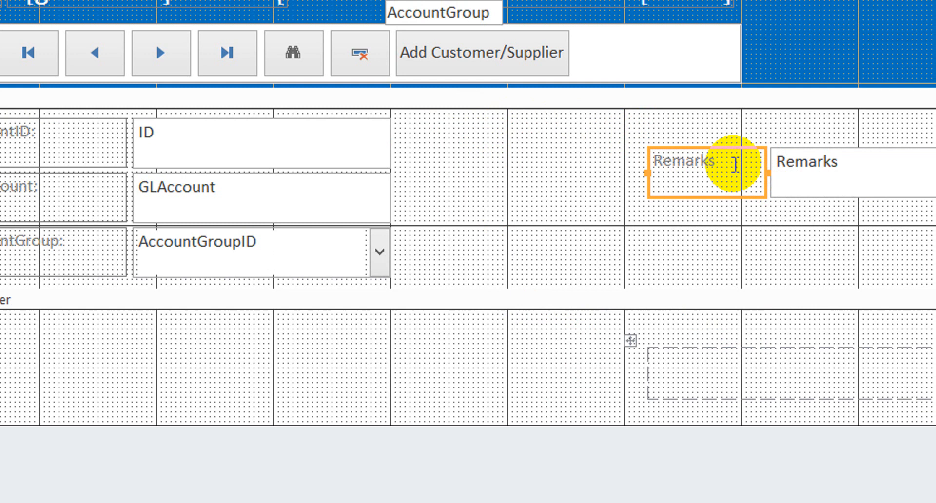
Move the Remarks label and field within the Detail section closer to the ID field
{"action": "left_click", "coordinate": [516, 130]}
{"action": "left_click_drag", "start_coordinate": [475, 143], "coordinate": [461, 152]}
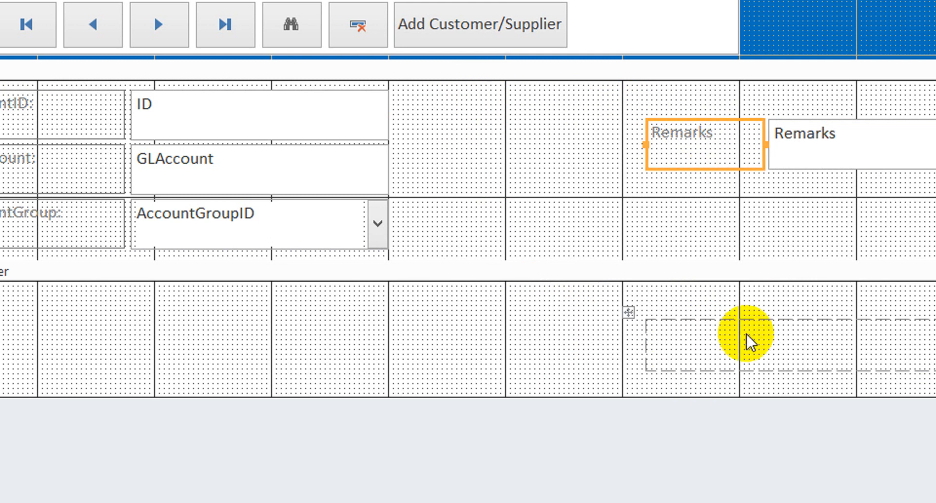
{"action": "left_click", "coordinate": [749, 341]}
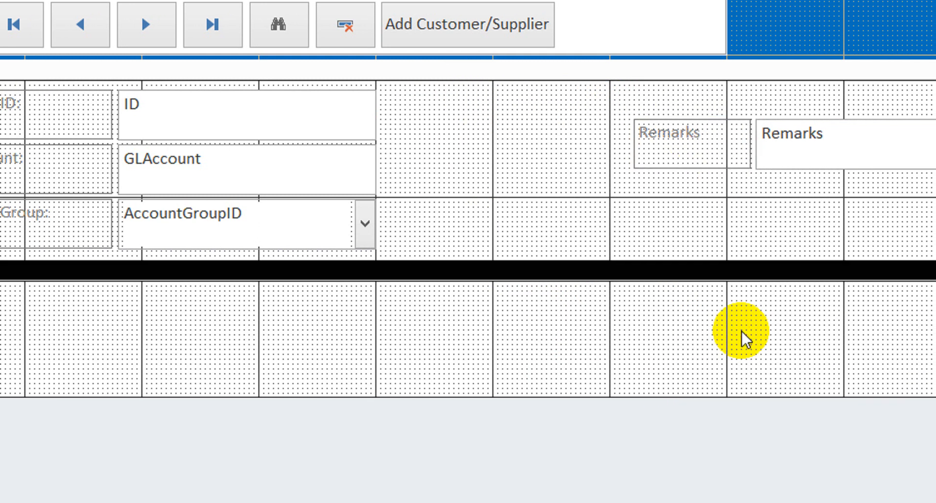
{"action": "left_click", "coordinate": [711, 142]}
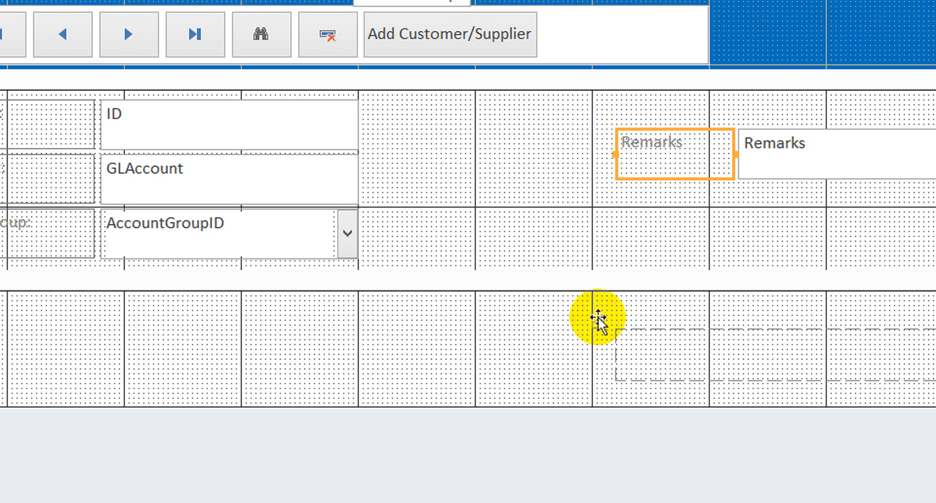
{"action": "left_click_drag", "start_coordinate": [598, 321], "coordinate": [382, 145]}
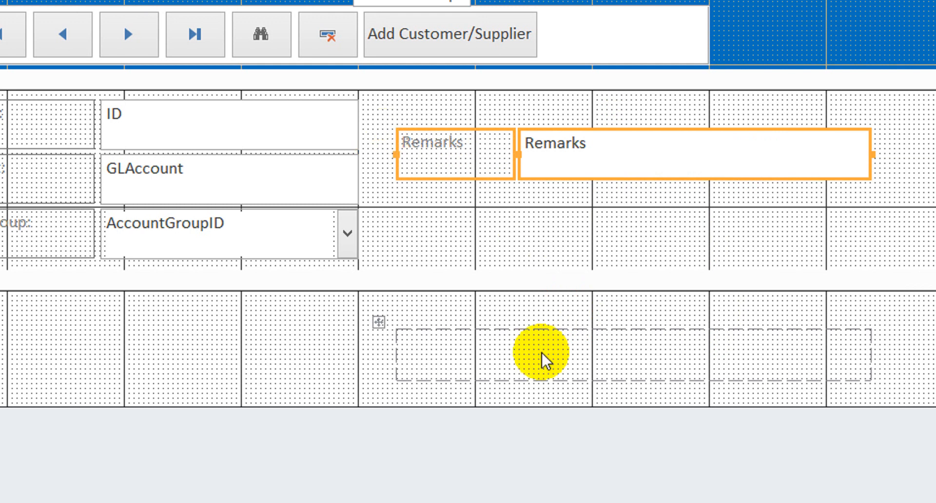
Collapse the empty Form Footer section to zero height
{"action": "left_click", "coordinate": [887, 350]}
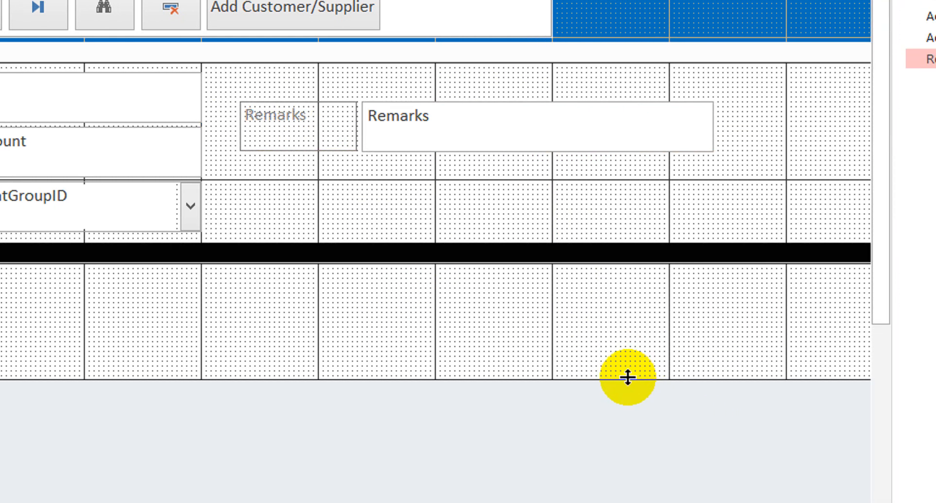
{"action": "left_click_drag", "start_coordinate": [759, 392], "coordinate": [761, 312]}
{"action": "left_click_drag", "start_coordinate": [632, 299], "coordinate": [660, 262]}
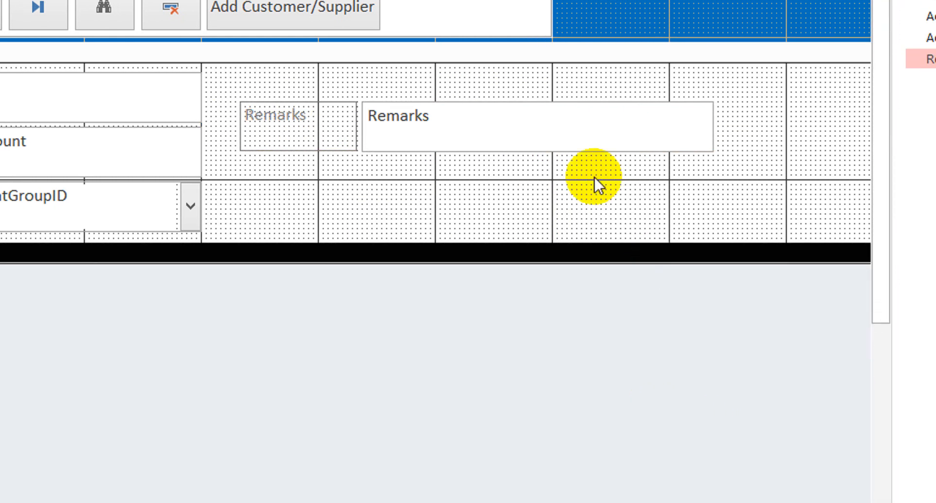
Shift the Remarks label and field up beside the ID field and change the label's caption to "Remarks:"
{"action": "left_click_drag", "start_coordinate": [718, 172], "coordinate": [257, 85]}
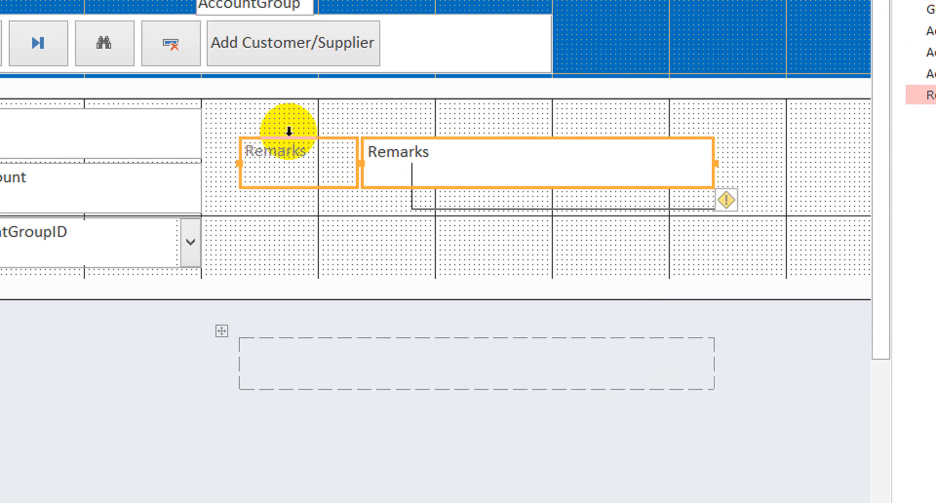
{"action": "left_click_drag", "start_coordinate": [272, 139], "coordinate": [245, 135]}
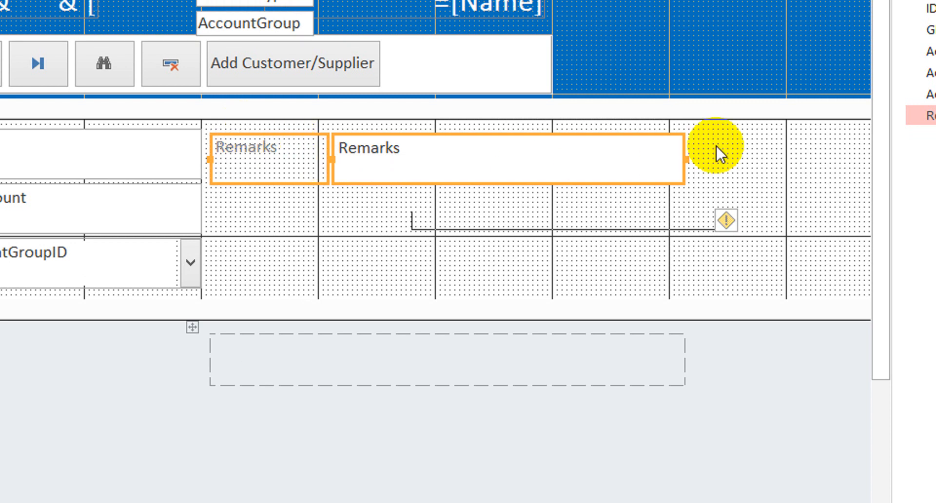
{"action": "left_click", "coordinate": [734, 147]}
{"action": "left_click", "coordinate": [291, 166]}
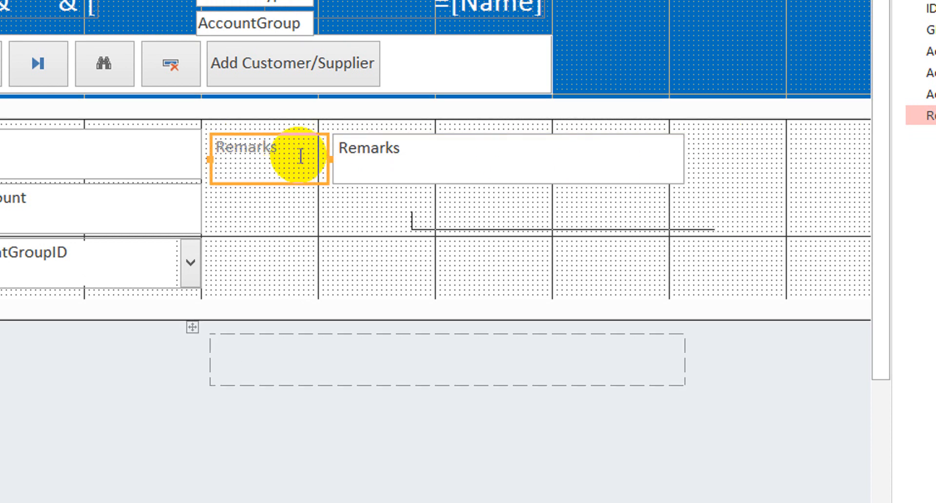
{"action": "left_click", "coordinate": [299, 154]}
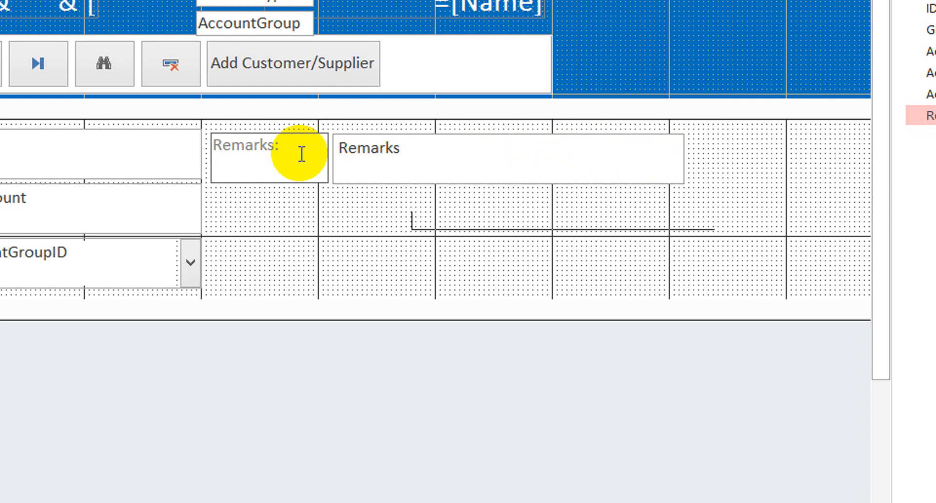
Increase the Remarks field's height until its lower edge roughly lines up with the AccountGroupID field
{"action": "left_click", "coordinate": [518, 159]}
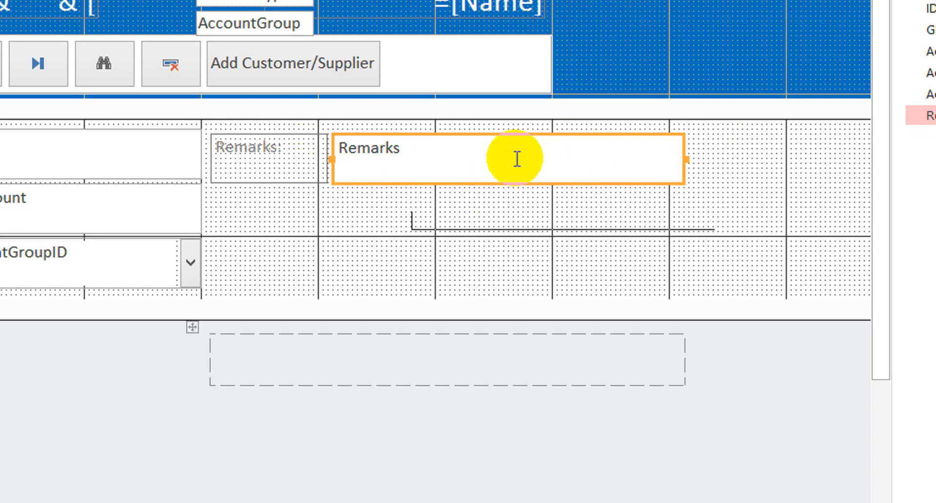
{"action": "key", "text": "shift+Down"}
{"action": "key", "text": "shift+Down"}
{"action": "key", "text": "shift+Down"}
{"action": "key", "text": "shift+Down"}
{"action": "key", "text": "shift+Down"}
{"action": "key", "text": "shift+Down"}
{"action": "key", "text": "shift+Down"}
{"action": "key", "text": "shift+Down"}
{"action": "key", "text": "shift+Down"}
{"action": "key", "text": "shift+Down"}
{"action": "key", "text": "shift+Down"}
{"action": "key", "text": "shift+Down"}
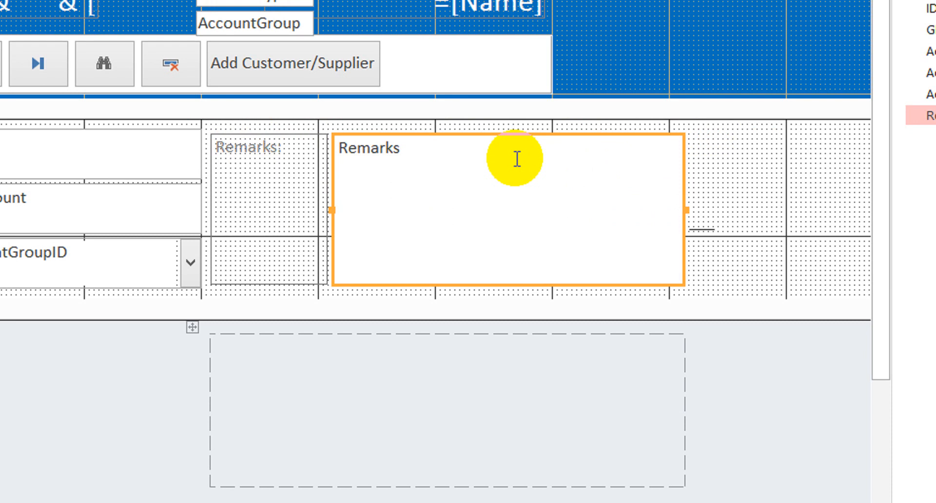
{"action": "key", "text": "shift+Down"}
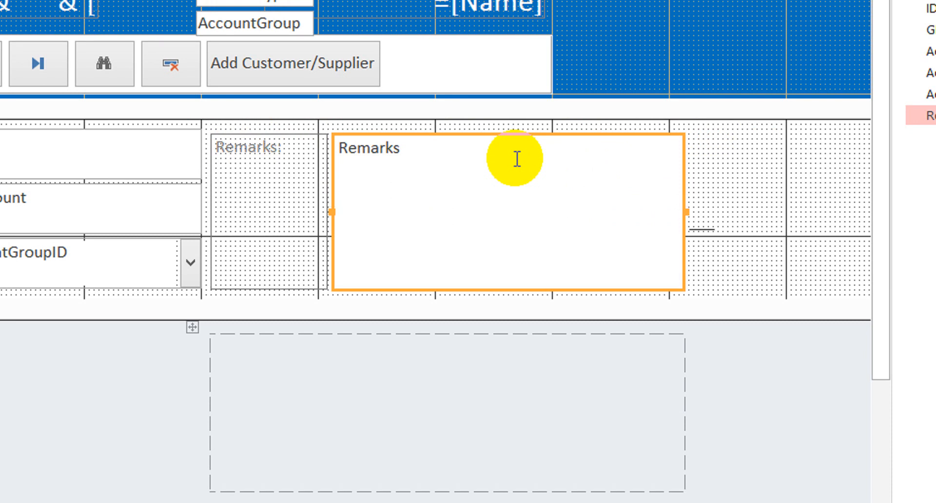
{"action": "key", "text": "shift+Up"}
{"action": "left_click", "coordinate": [783, 153]}
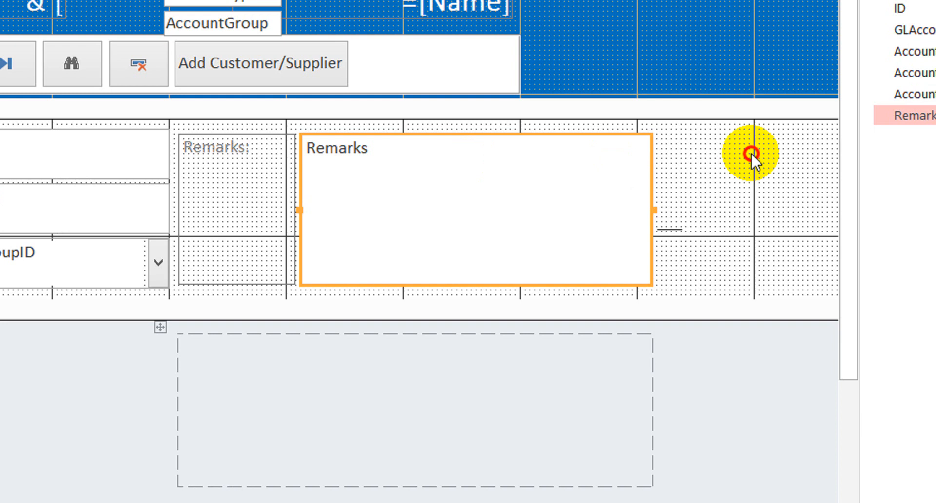
Narrow the Remarks field until it ends at about 7 inches, in line with the header's button row
{"action": "left_click", "coordinate": [633, 169]}
{"action": "key", "text": "shift+Left"}
{"action": "key", "text": "shift+Left"}
{"action": "key", "text": "shift+Left"}
{"action": "key", "text": "shift+Left"}
{"action": "key", "text": "shift+Left"}
{"action": "key", "text": "shift+Left"}
{"action": "key", "text": "shift+Left"}
{"action": "key", "text": "shift+Left"}
{"action": "key", "text": "shift+Left"}
{"action": "key", "text": "shift+Left"}
{"action": "key", "text": "shift+Left"}
{"action": "key", "text": "shift+Left"}
{"action": "key", "text": "shift+Left"}
{"action": "key", "text": "shift+Left"}
{"action": "key", "text": "shift+Left"}
{"action": "key", "text": "shift+Left"}
{"action": "key", "text": "shift+Left"}
{"action": "key", "text": "shift+Left"}
{"action": "key", "text": "shift+Left"}
{"action": "key", "text": "shift+Left"}
{"action": "key", "text": "shift+Left"}
{"action": "key", "text": "shift+Left"}
{"action": "key", "text": "shift+Left"}
{"action": "key", "text": "shift+Left"}
{"action": "key", "text": "shift+Left"}
{"action": "key", "text": "shift+Left"}
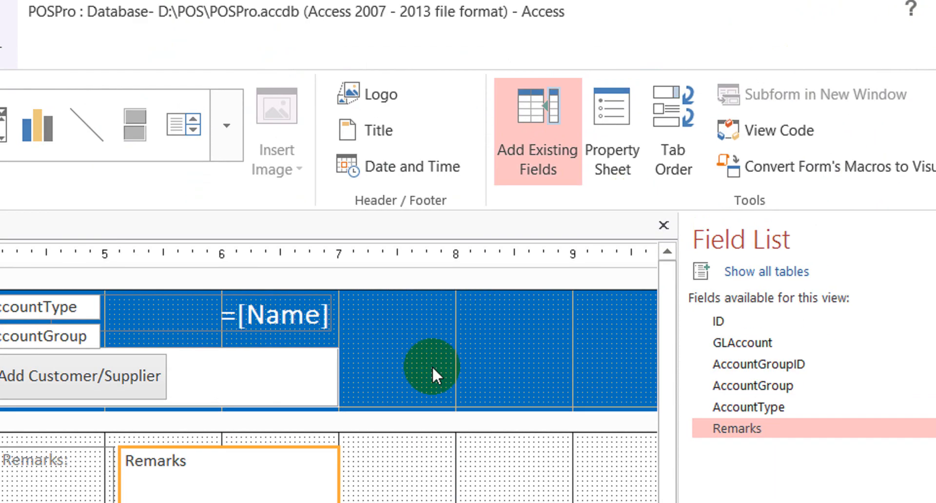
Reduce the form's width to about 7 inches, ending at the Remarks field's outer edge
{"action": "left_click", "coordinate": [432, 365]}
{"action": "left_click_drag", "start_coordinate": [302, 426], "coordinate": [454, 411]}
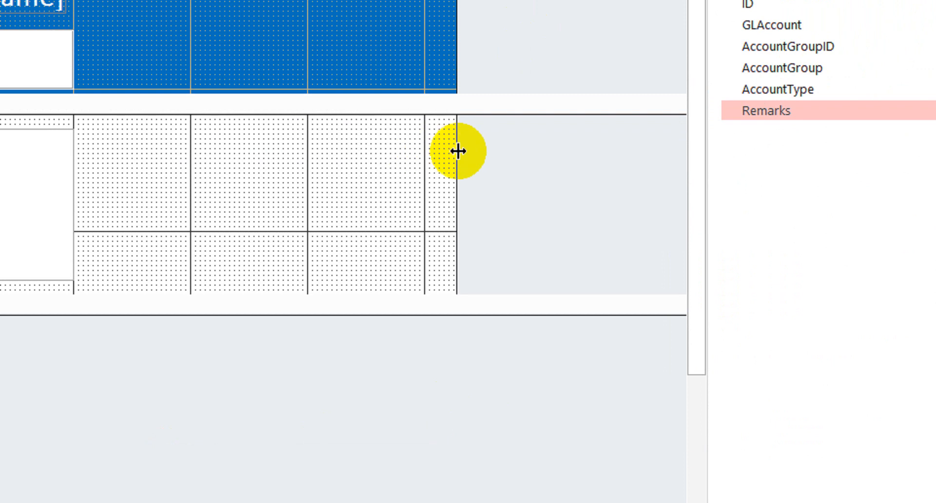
{"action": "left_click_drag", "start_coordinate": [458, 151], "coordinate": [24, 114]}
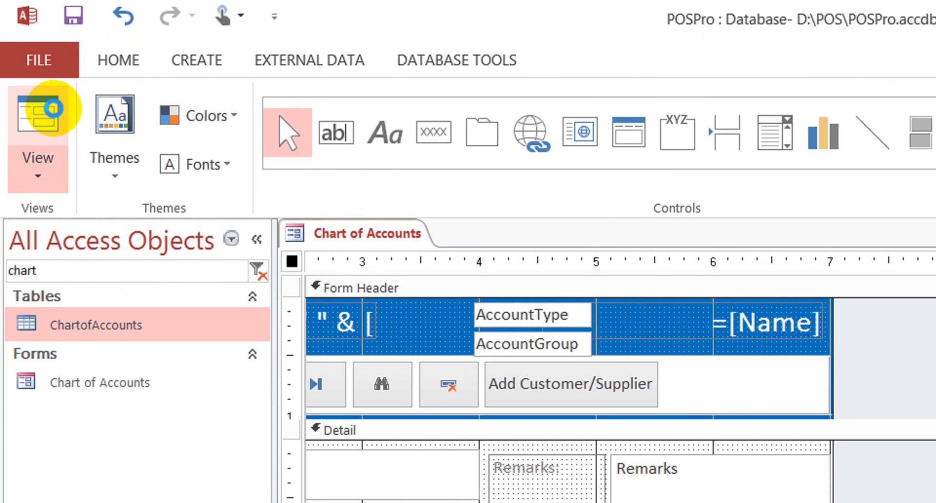
Preview the Chart of Accounts form in Form View and return it to Design View
{"action": "left_click", "coordinate": [54, 88]}
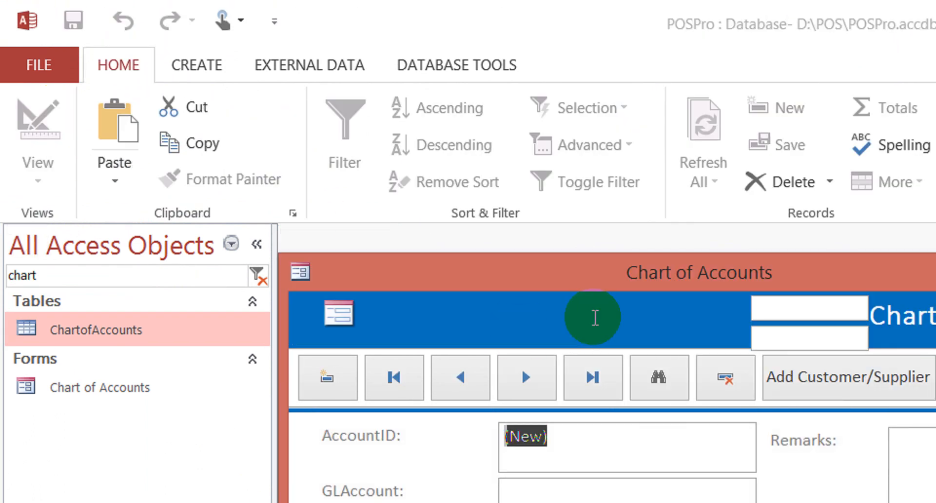
{"action": "right_click", "coordinate": [819, 273]}
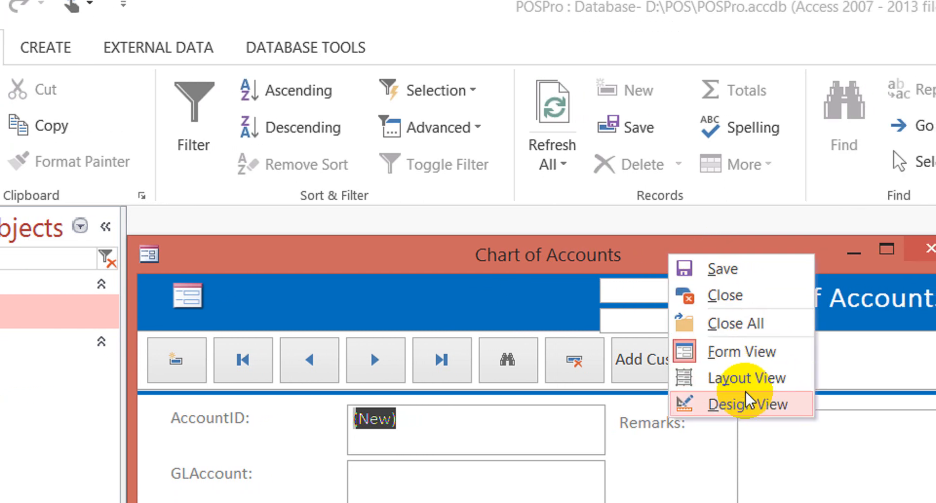
{"action": "left_click", "coordinate": [802, 418]}
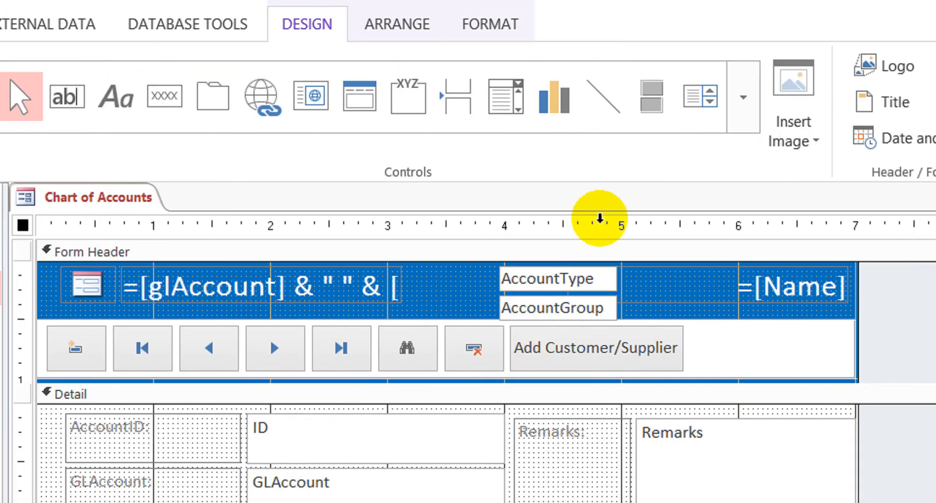
Create an After Update event procedure for the AccountGroupID combo box and open its code
{"action": "left_click", "coordinate": [565, 286]}
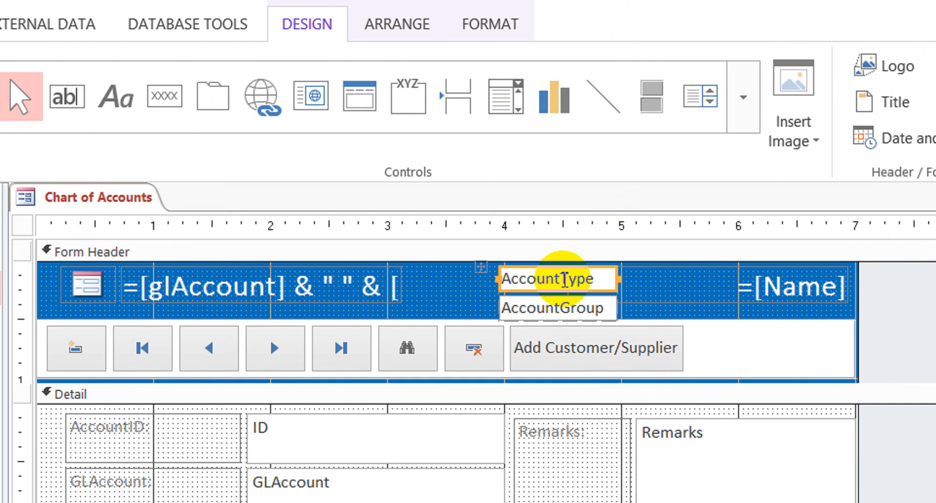
{"action": "left_click", "coordinate": [404, 454]}
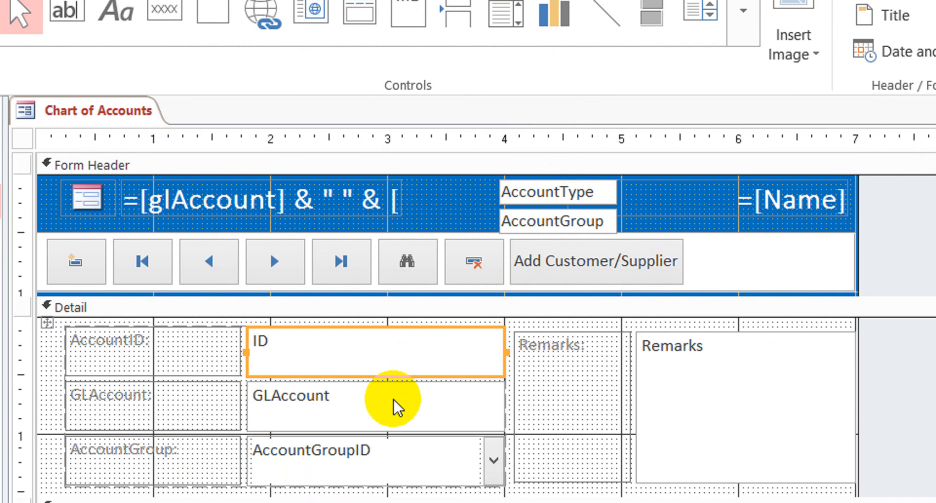
{"action": "left_click", "coordinate": [393, 422]}
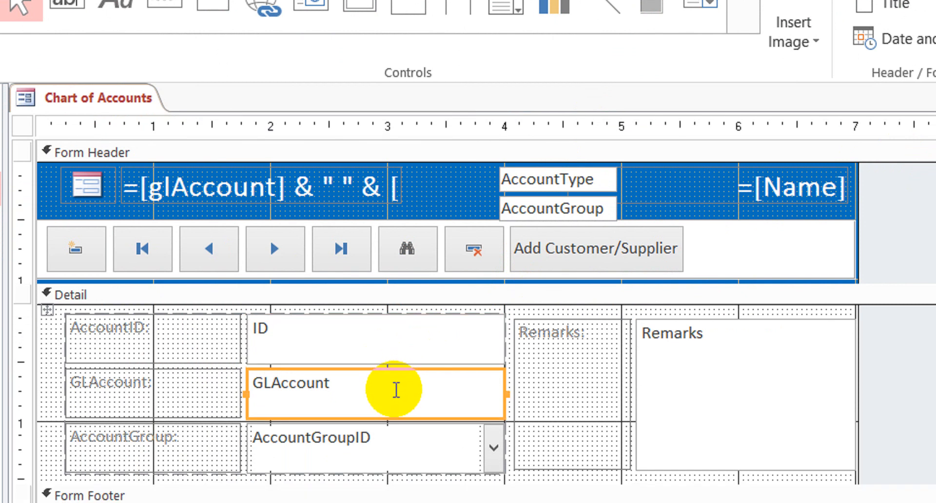
{"action": "left_click", "coordinate": [419, 481]}
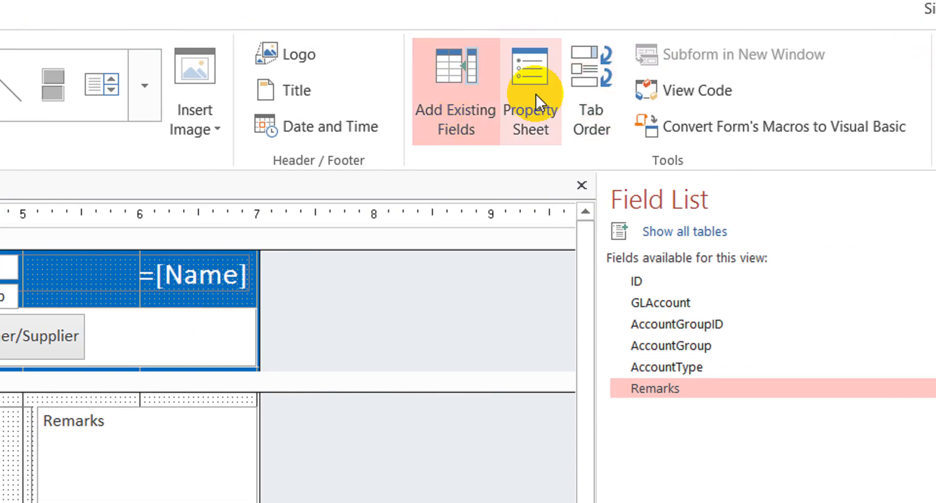
{"action": "left_click", "coordinate": [568, 44]}
{"action": "left_click", "coordinate": [727, 307]}
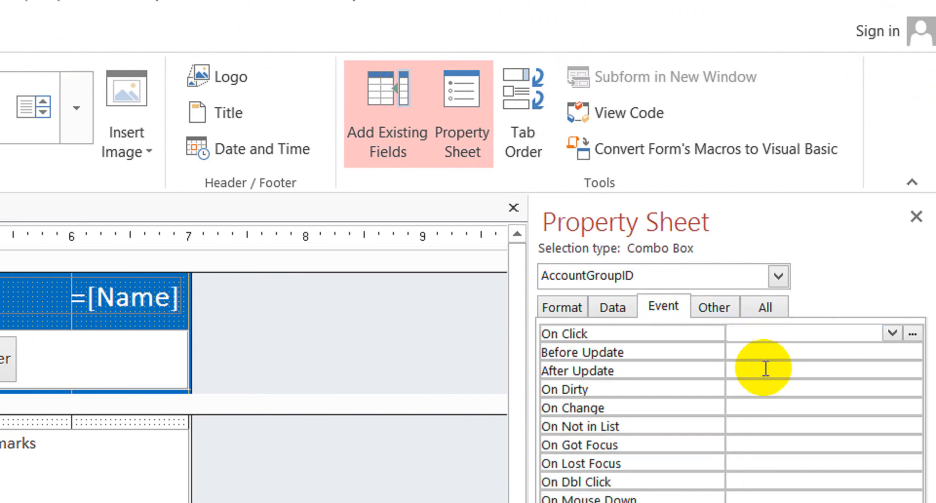
{"action": "left_click", "coordinate": [766, 369]}
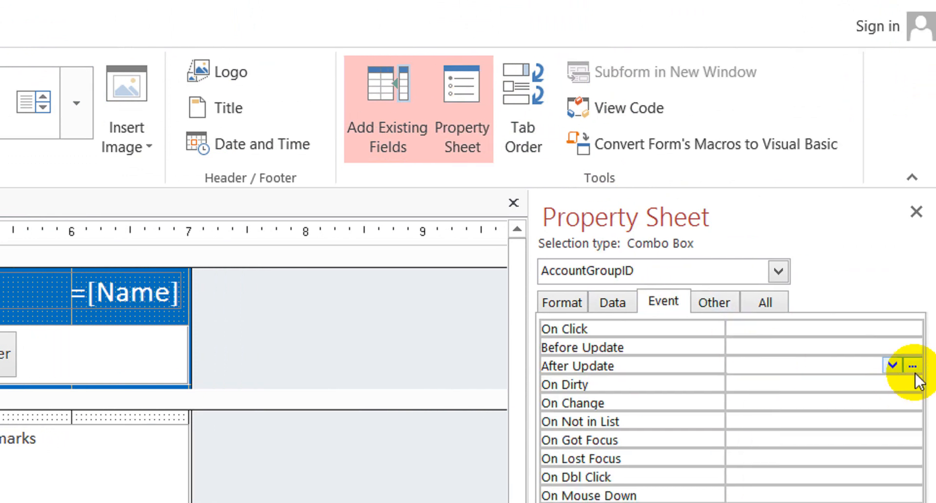
{"action": "left_click", "coordinate": [913, 370]}
{"action": "key", "text": "Down"}
{"action": "key", "text": "Down"}
{"action": "key", "text": "Return"}
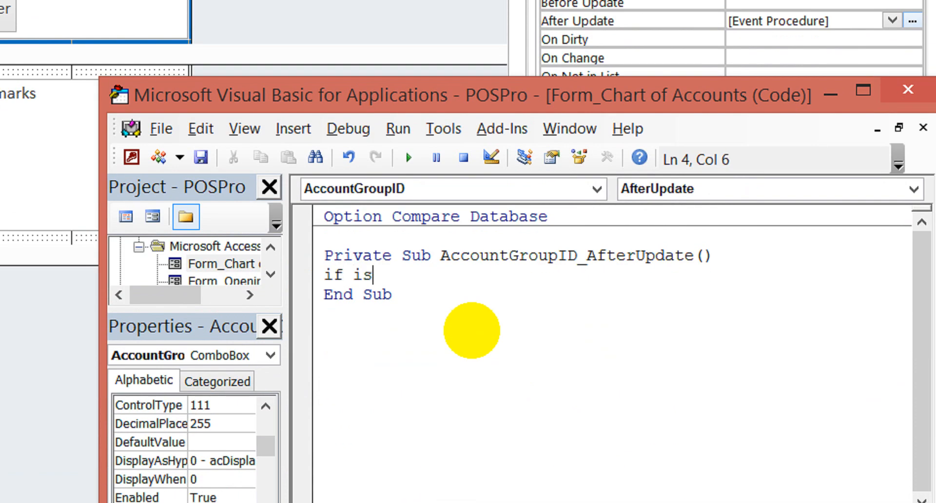
Write the condition "If IsNull(Me.AccountGroupID) Then" in the AccountGroupID_AfterUpdate procedure
{"action": "type", "text": "if isnull()"}
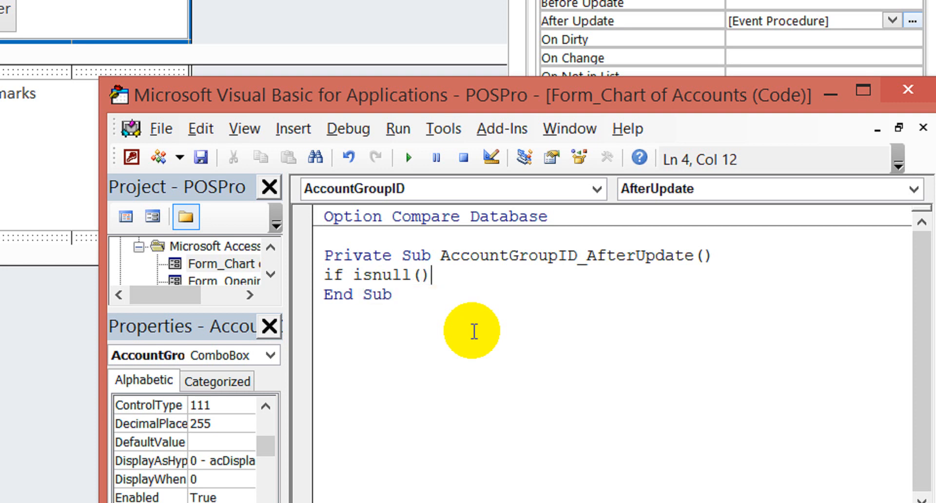
{"action": "type", "text": "me."}
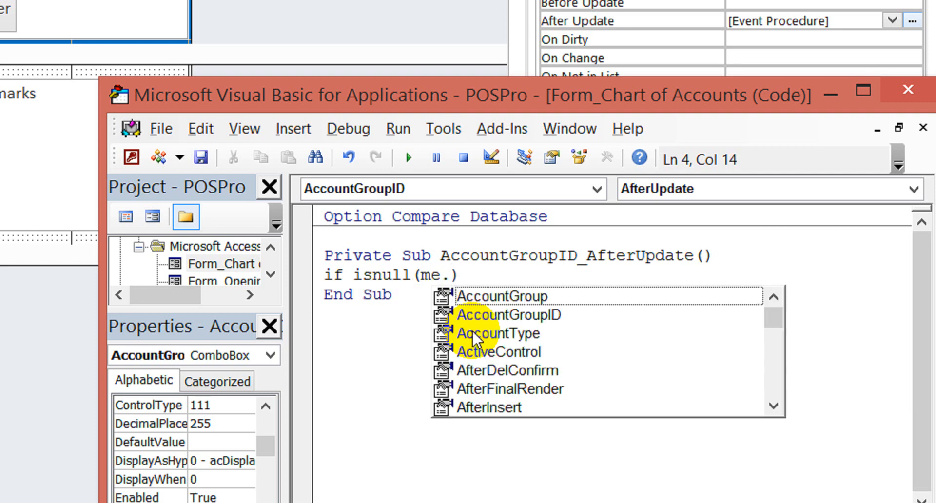
{"action": "type", "text": "acc"}
{"action": "key", "text": "Tab"}
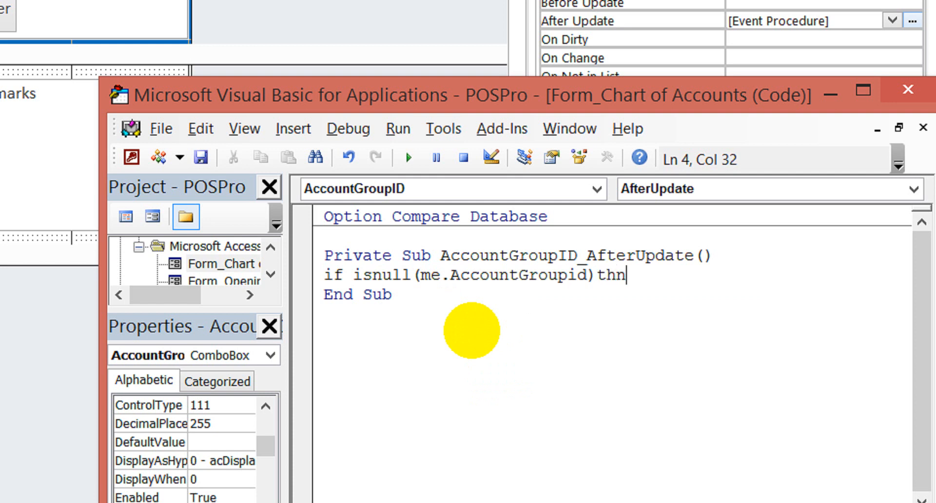
{"action": "key", "text": "Return"}
{"action": "key", "text": "Return"}
{"action": "key", "text": "Left"}
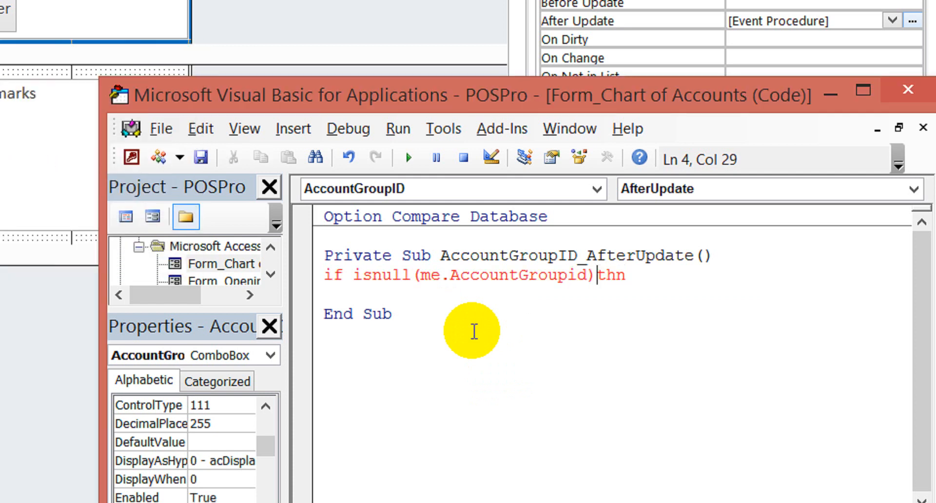
{"action": "type", "text": "e"}
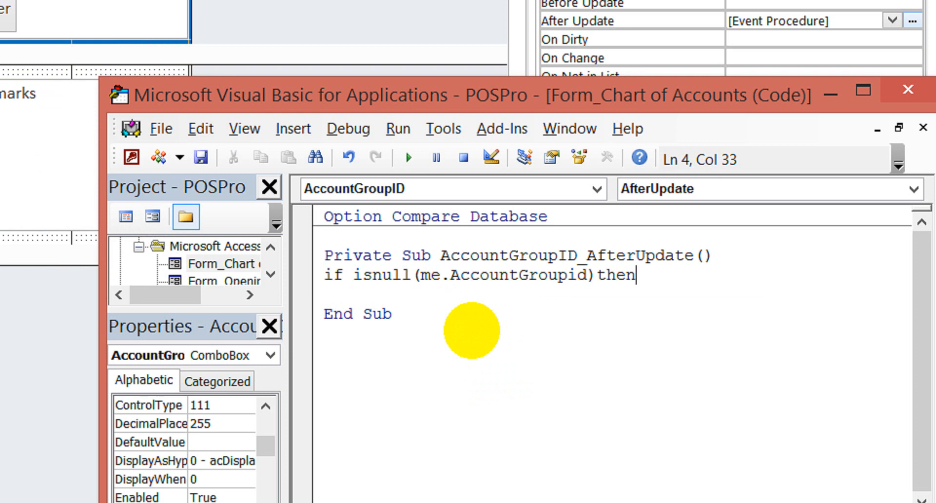
Add an End statement inside the IsNull condition and close the block with End If directly above End Sub
{"action": "key", "text": "Return"}
{"action": "type", "text": "eddn"}
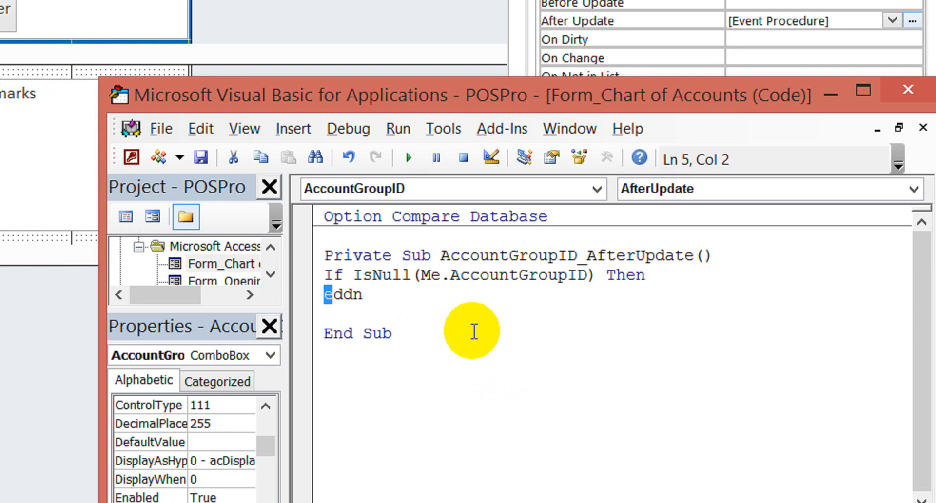
{"action": "type", "text": "end"}
{"action": "key", "text": "Return"}
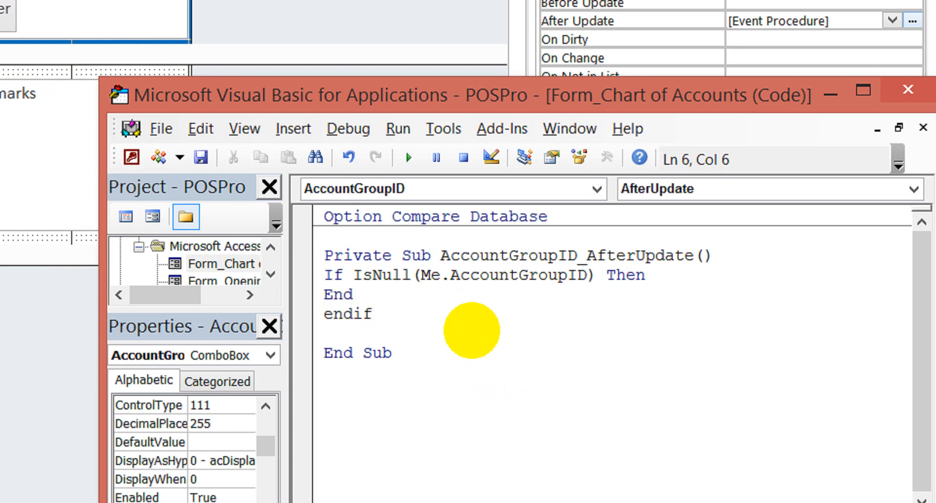
{"action": "key", "text": "Delete"}
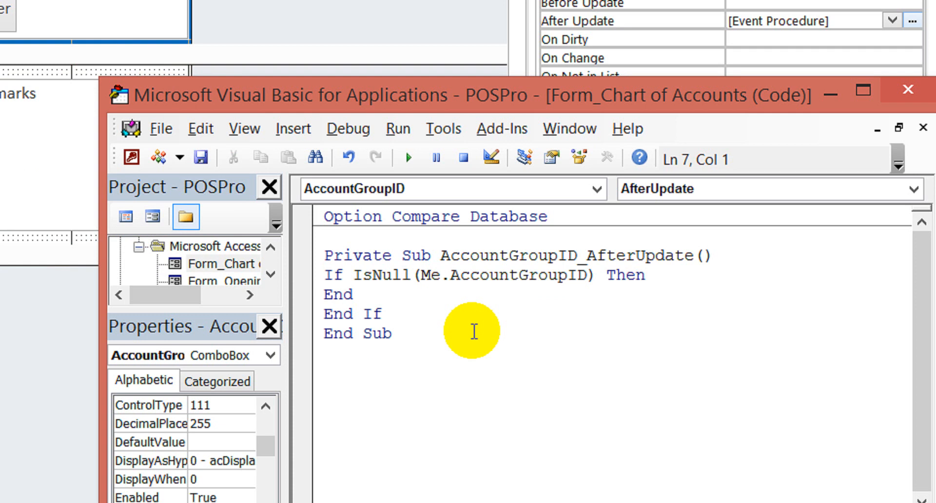
Add an Else branch above End If and start the line Me.AccountGroup.Value = DLookup() with "AccountGroup" as the field to look up
{"action": "key", "text": "Return"}
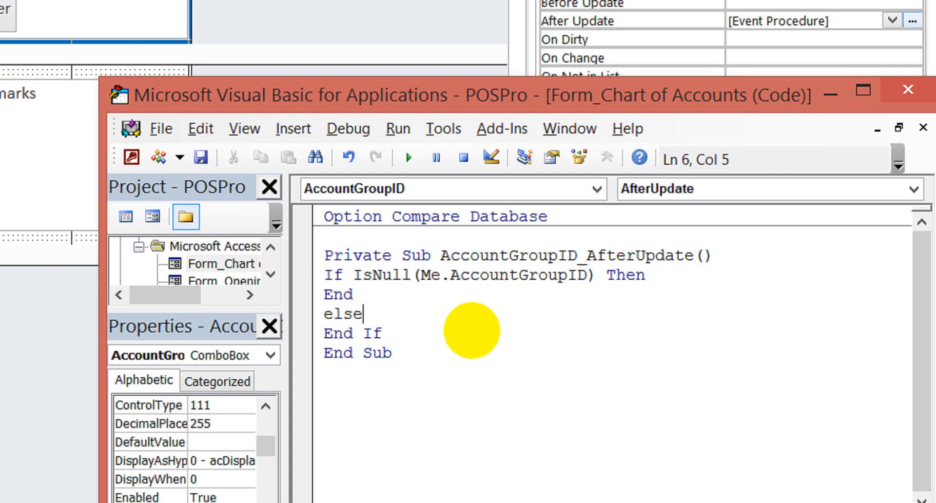
{"action": "key", "text": "Return"}
{"action": "type", "text": "me.acc"}
{"action": "key", "text": "Tab"}
{"action": "type", "text": ".valu"}
{"action": "key", "text": "Tab"}
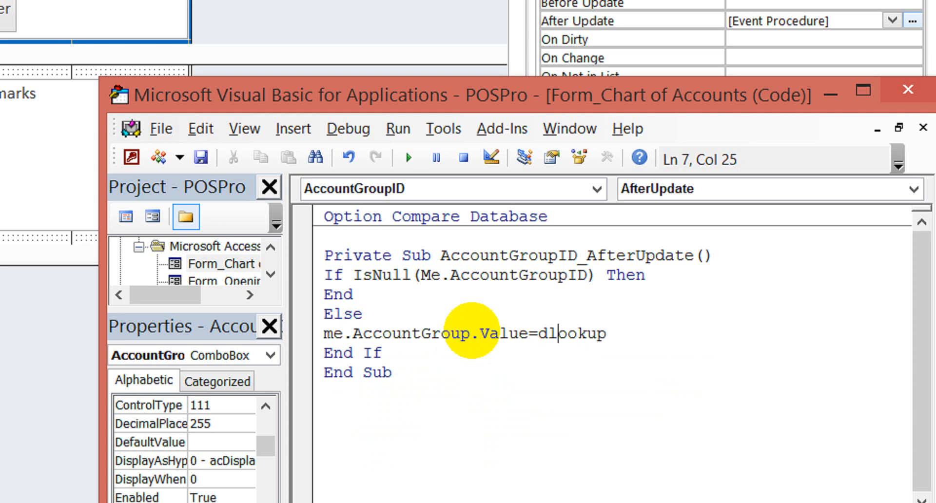
{"action": "type", "text": "=dlookup()"}
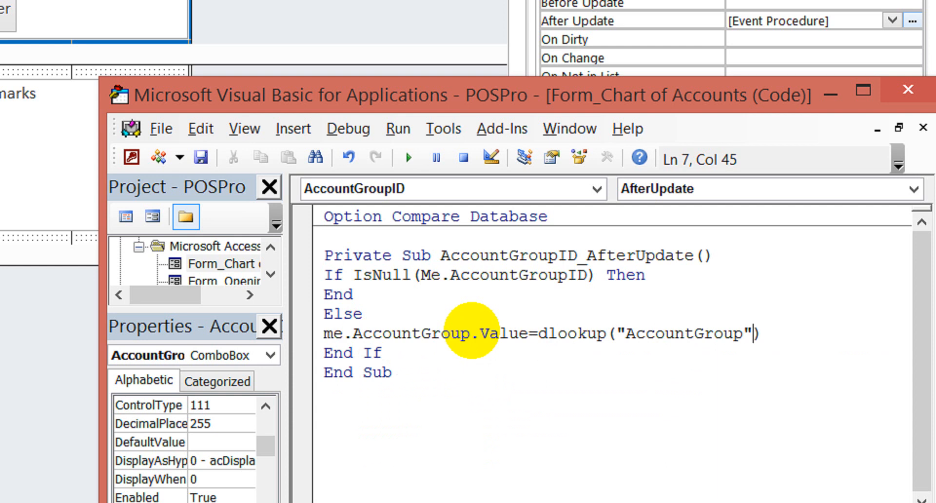
Add "AccountGroup" as the domain argument of the DLookup expression
{"action": "type", "text": ","}
{"action": "type", "text": "\"\""}
{"action": "key", "text": "Left"}
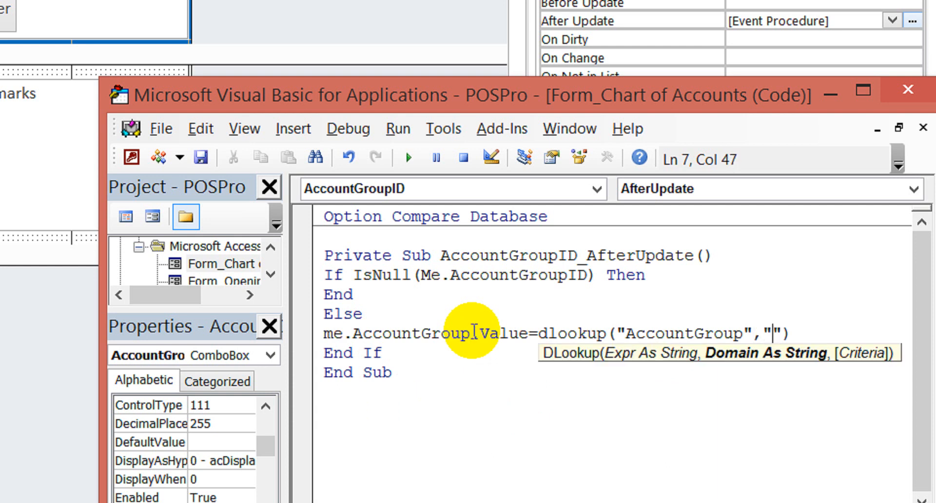
{"action": "type", "text": "Acc"}
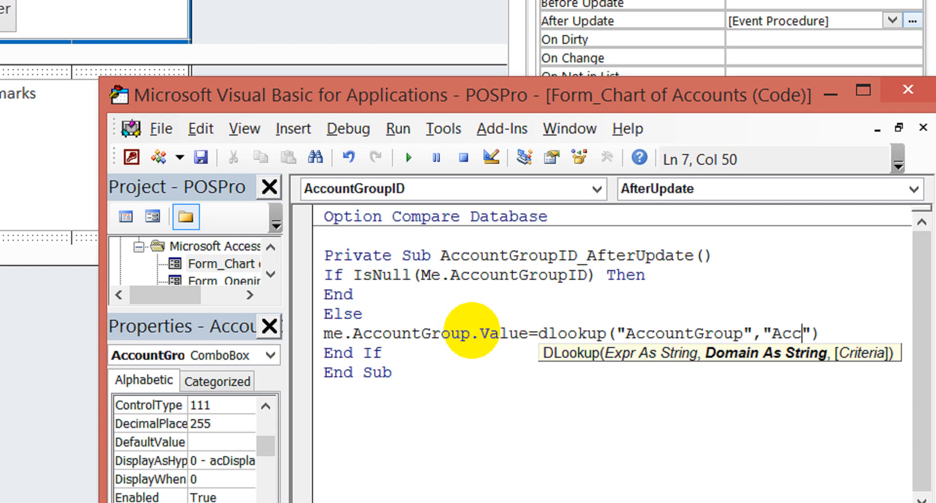
{"action": "type", "text": "ount"}
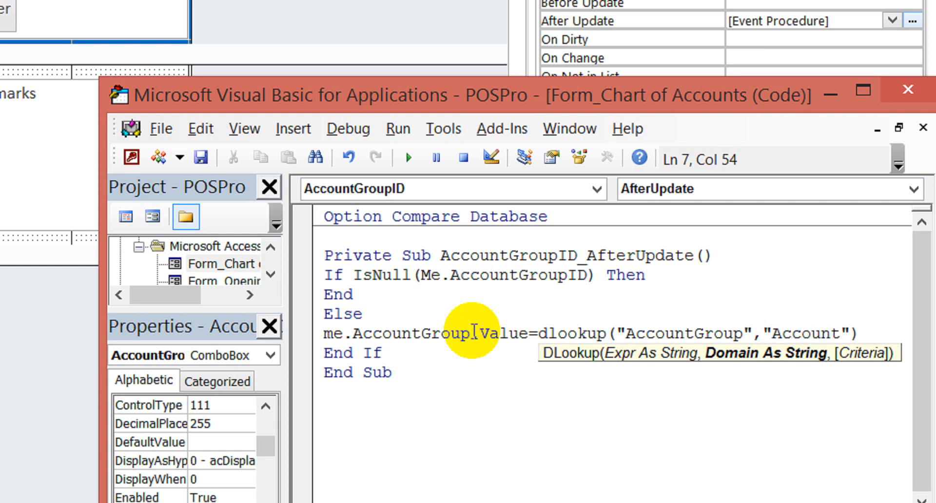
{"action": "type", "text": "Group\""}
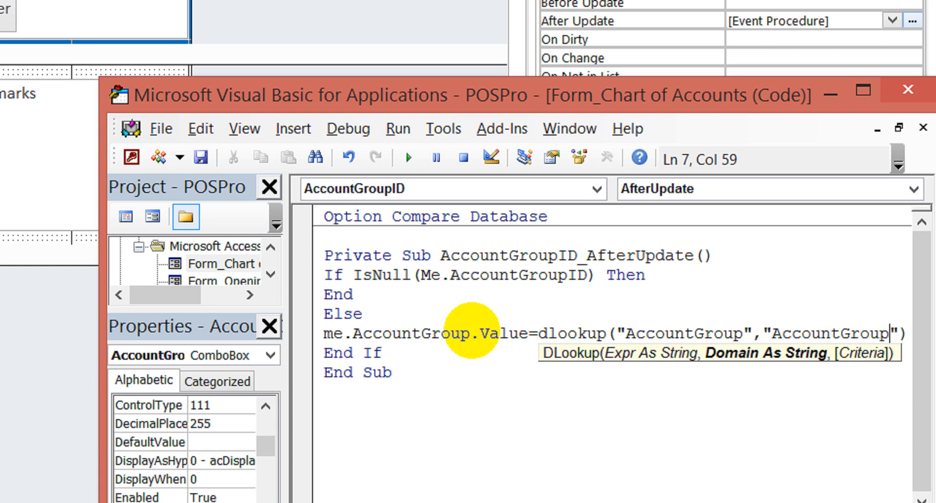
{"action": "type", "text": ","}
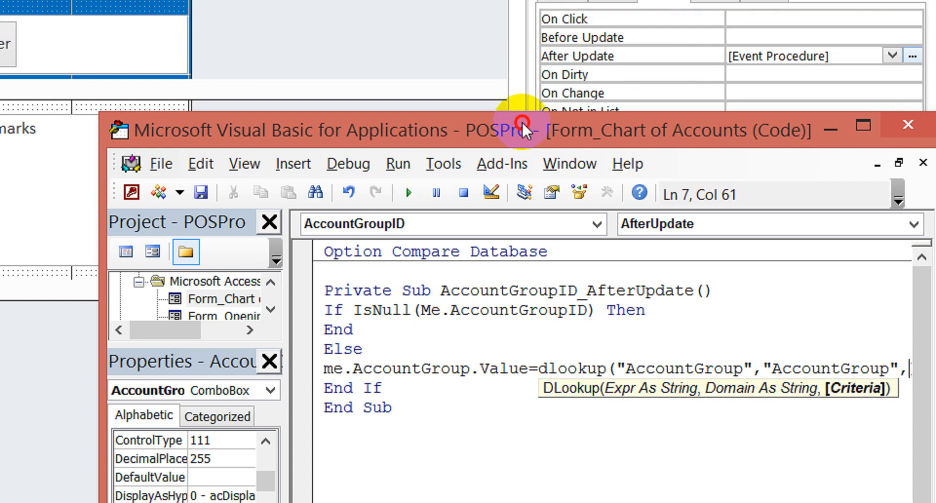
Maximize the code window and start the DLookup criteria with "[ID]=" & Nz
{"action": "left_click_drag", "start_coordinate": [528, 90], "coordinate": [104, 54]}
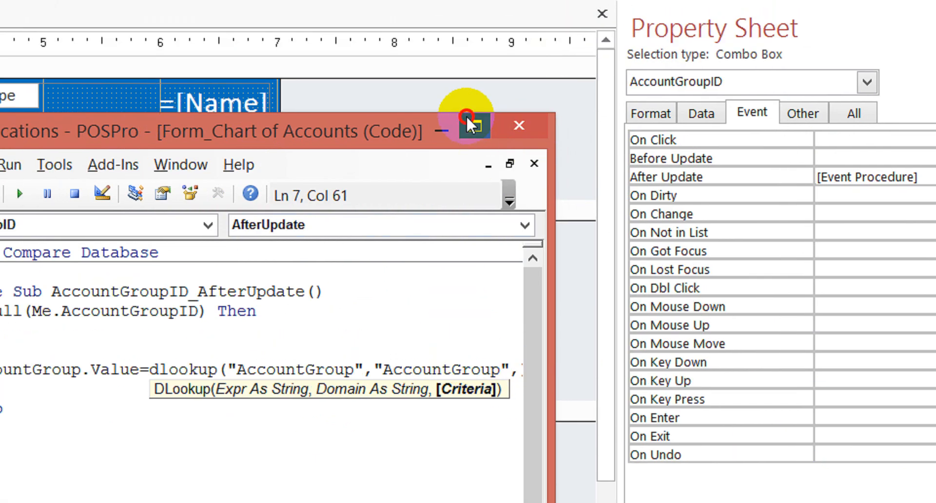
{"action": "left_click", "coordinate": [474, 107]}
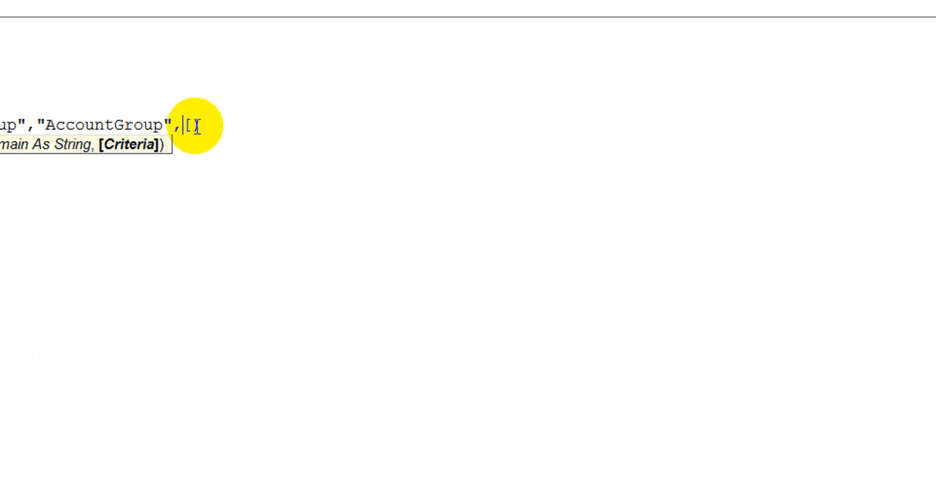
{"action": "type", "text": "\""}
{"action": "type", "text": "[I]"}
{"action": "key", "text": "Left"}
{"action": "type", "text": "ID]="}
{"action": "key", "text": "Right"}
{"action": "type", "text": "&nz"}
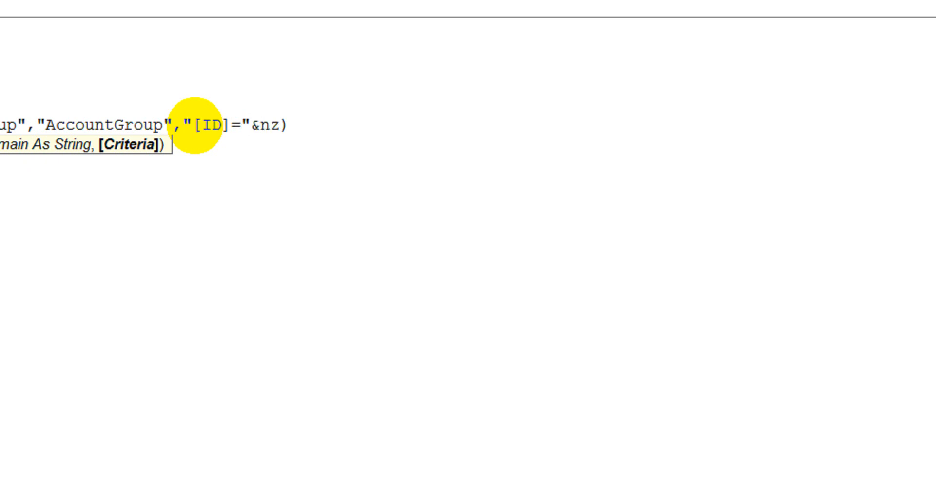
Complete the Nz function in the criteria with the arguments Me.AccountGroupID and 0
{"action": "type", "text": "()"}
{"action": "key", "text": "Left"}
{"action": "type", "text": "me.gr"}
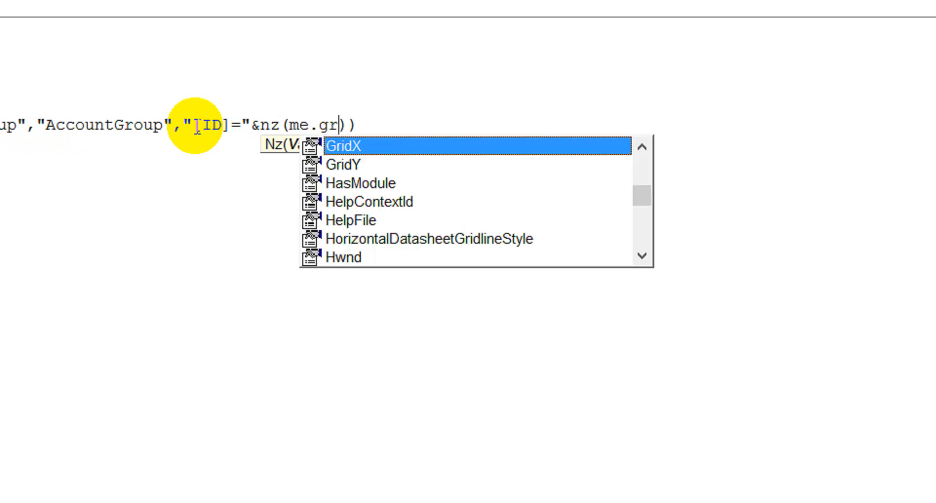
{"action": "type", "text": "ou"}
{"action": "key", "text": "shift+Left"}
{"action": "key", "text": "shift+Left"}
{"action": "key", "text": "shift+Left"}
{"action": "key", "text": "shift+Left"}
{"action": "key", "text": "shift+Left"}
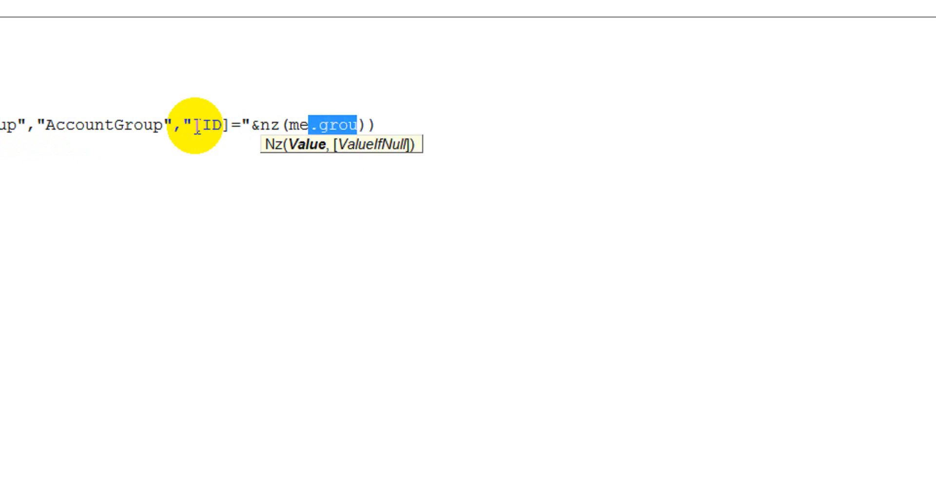
{"action": "key", "text": "BackSpace"}
{"action": "type", "text": ".acc"}
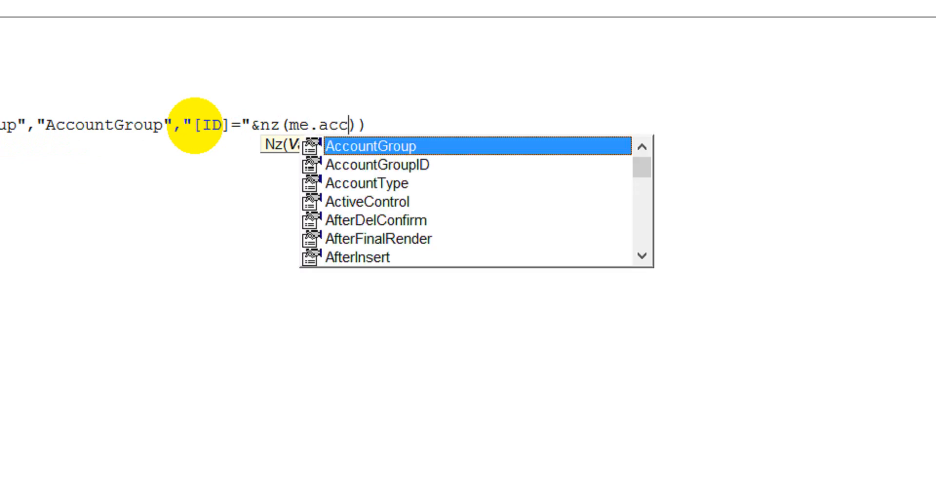
{"action": "key", "text": "Tab"}
{"action": "type", "text": ", 0"}
{"action": "key", "text": "Right"}
{"action": "key", "text": "Down"}
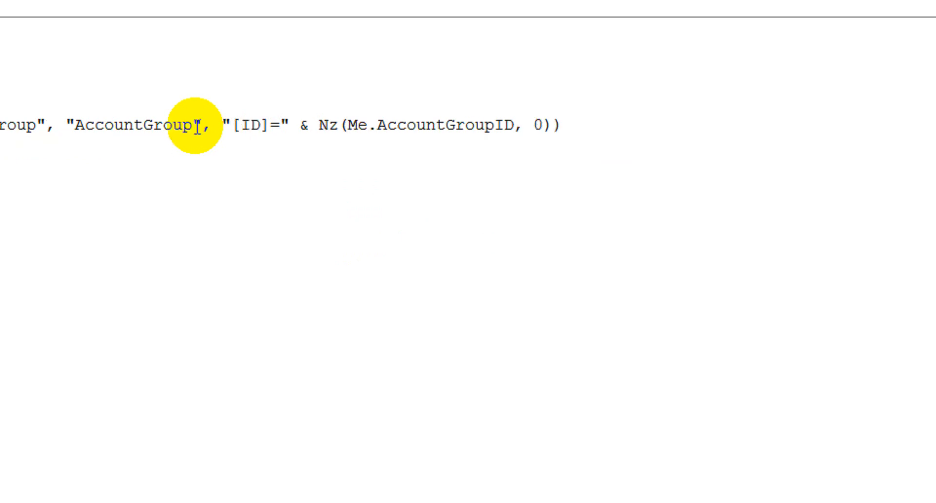
Duplicate the Me.AccountGroup.Value DLookup line directly below itself, leaving no blank line before End If
{"action": "key", "text": "shift+Up"}
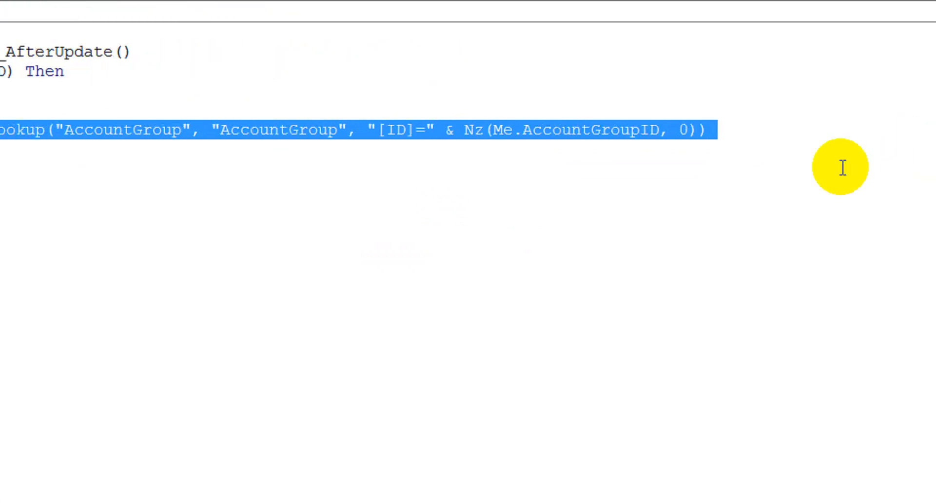
{"action": "left_click", "coordinate": [634, 187]}
{"action": "left_click", "coordinate": [725, 134]}
{"action": "key", "text": "Return"}
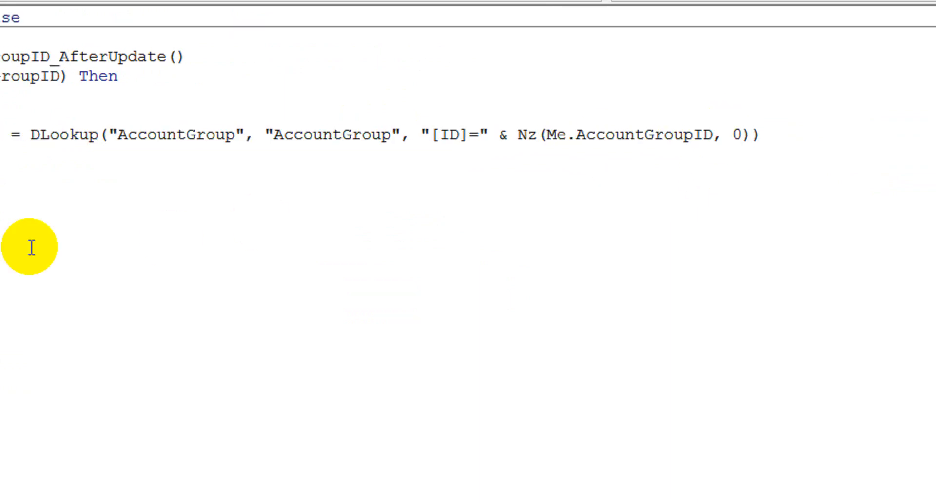
{"action": "type", "text": "Me.AccountGroup.Value = DLookup(\"AccountGroup\", \"AccountGroup\", \"[ID]=\" & Nz(Me.AccountGroupID, 0))"}
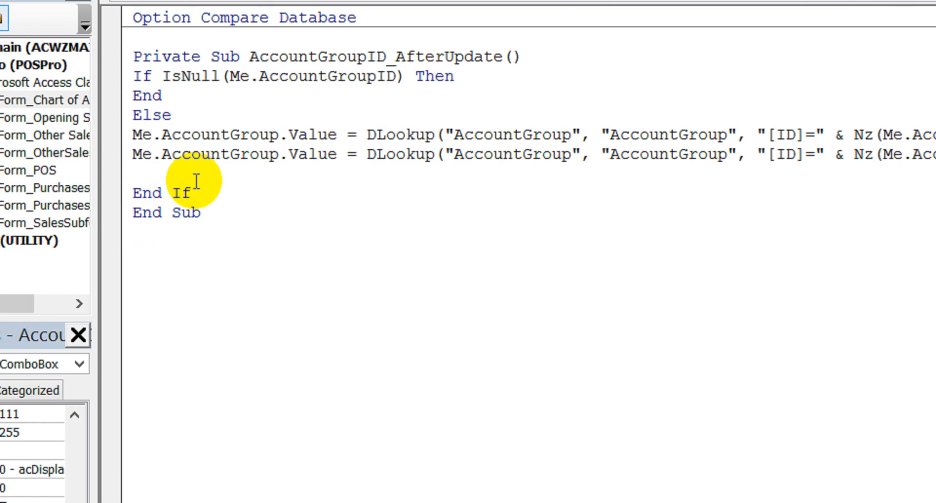
{"action": "key", "text": "Delete"}
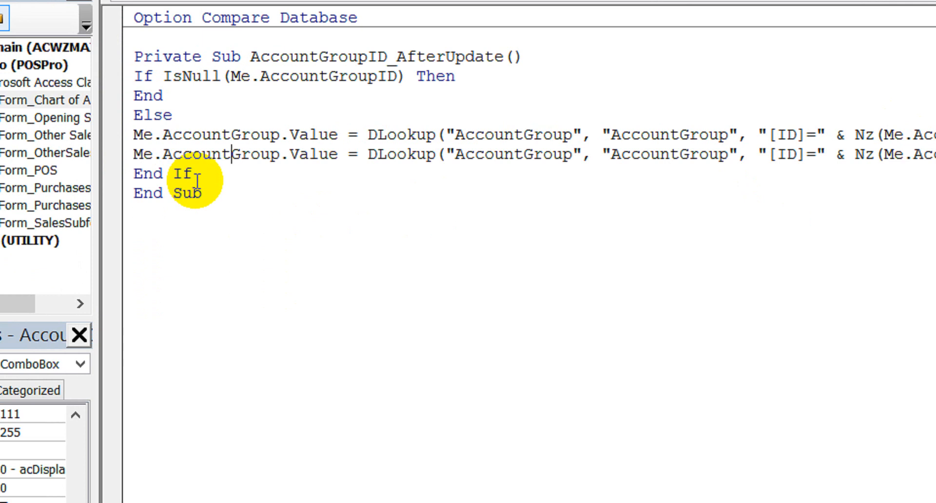
Change the assigned control in the duplicated line from AccountGroup to AccountType
{"action": "key", "text": "Delete"}
{"action": "key", "text": "Delete"}
{"action": "key", "text": "Delete"}
{"action": "key", "text": "Delete"}
{"action": "key", "text": "Delete"}
{"action": "type", "text": "type"}
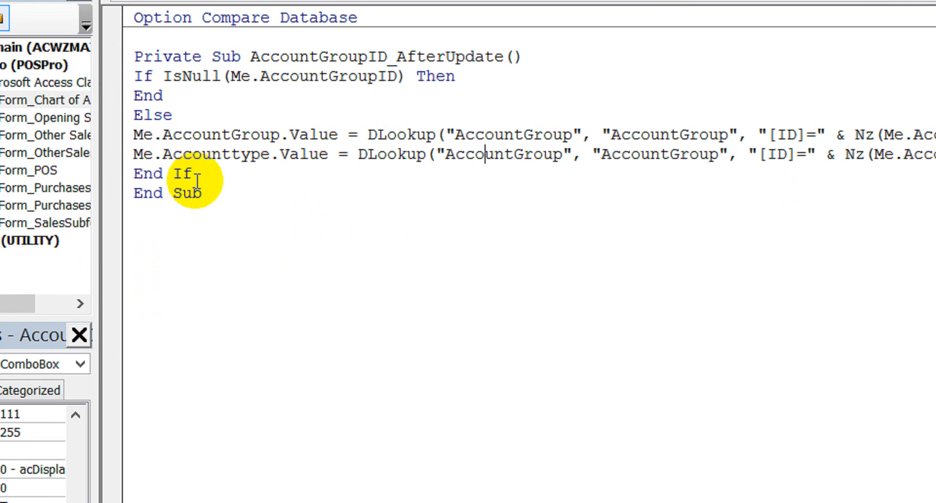
Change the lookup field in the duplicated line to "Accounttype" and leave the code editor
{"action": "key", "text": "Delete"}
{"action": "key", "text": "Delete"}
{"action": "key", "text": "Delete"}
{"action": "key", "text": "Delete"}
{"action": "key", "text": "Delete"}
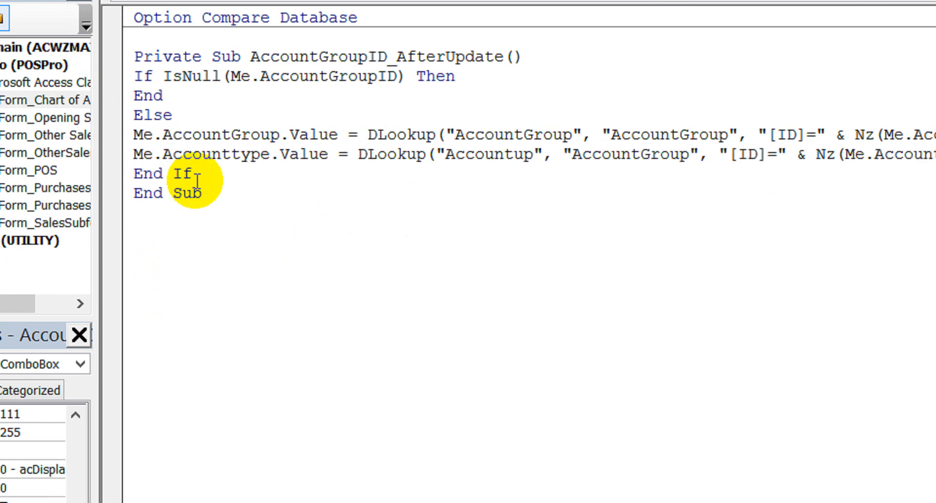
{"action": "type", "text": "type"}
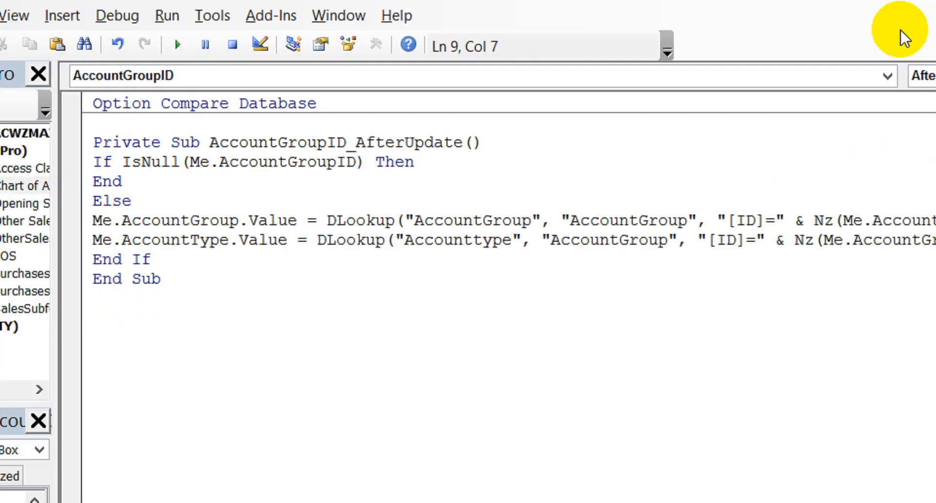
{"action": "left_click", "coordinate": [907, 4]}
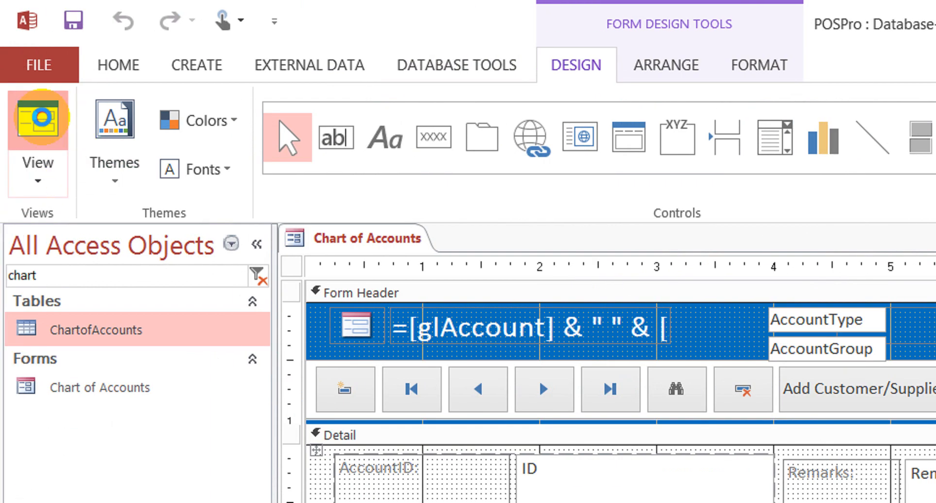
Switch the Chart of Accounts form to Form View and enter MB Bank as the GLAccount of a new record
{"action": "left_click", "coordinate": [41, 119]}
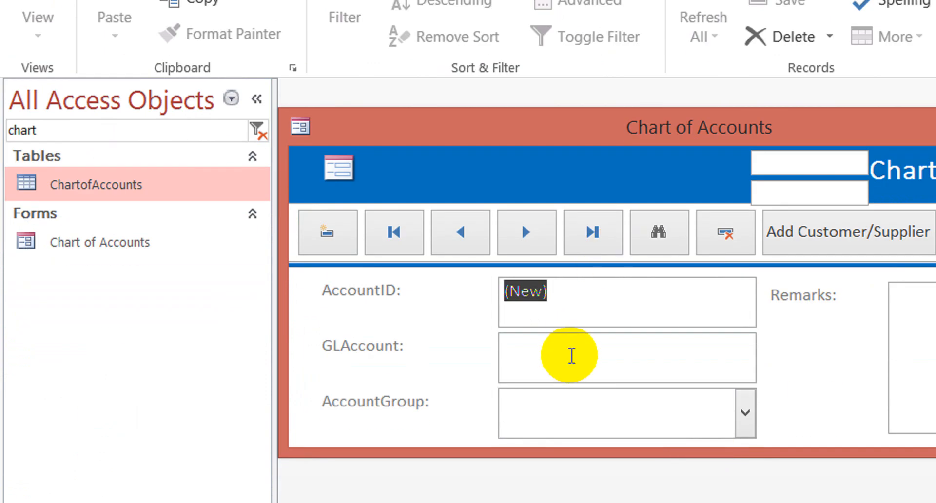
{"action": "left_click", "coordinate": [572, 353]}
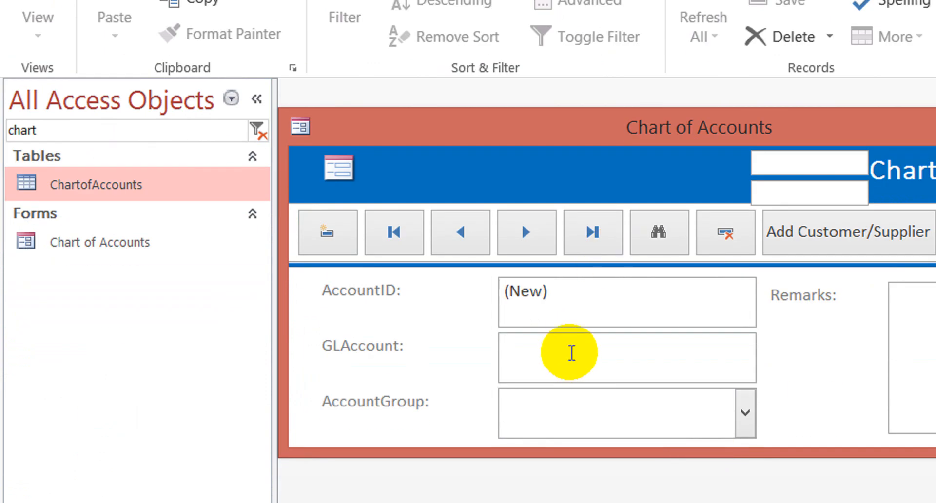
{"action": "type", "text": "M"}
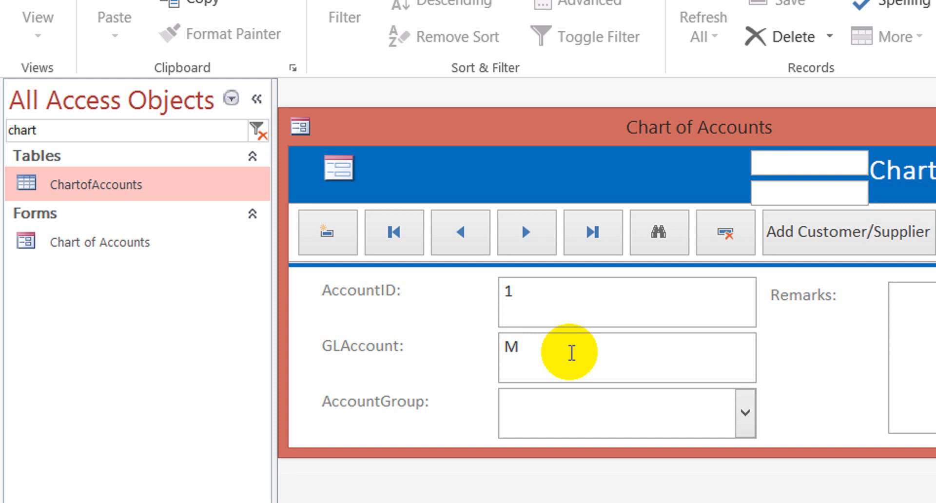
{"action": "type", "text": "B Bank"}
Set the record's AccountGroup to Cash Bank and check the account group and type boxes in the form header
{"action": "left_click", "coordinate": [595, 414]}
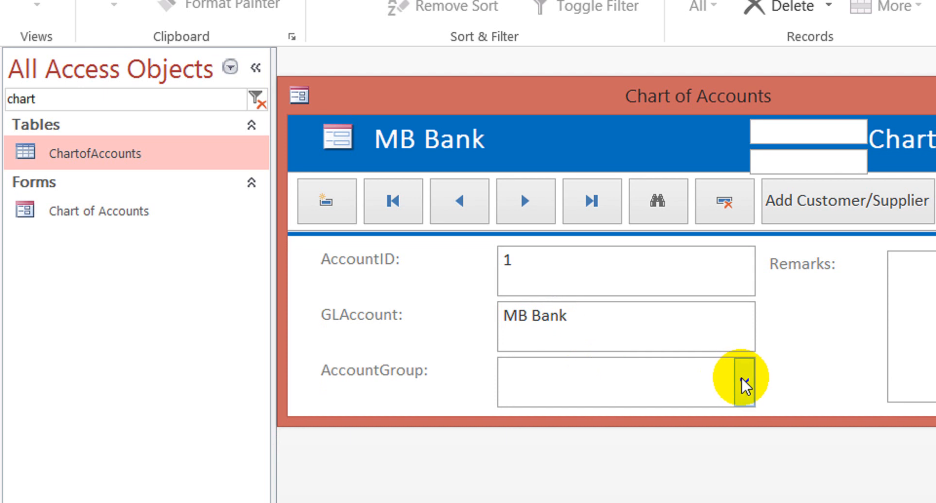
{"action": "left_click", "coordinate": [646, 381]}
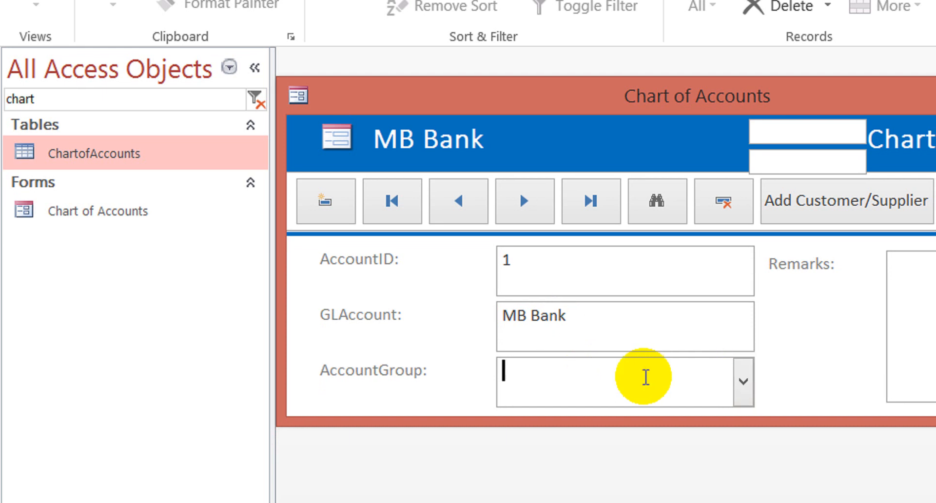
{"action": "type", "text": "cash Bank"}
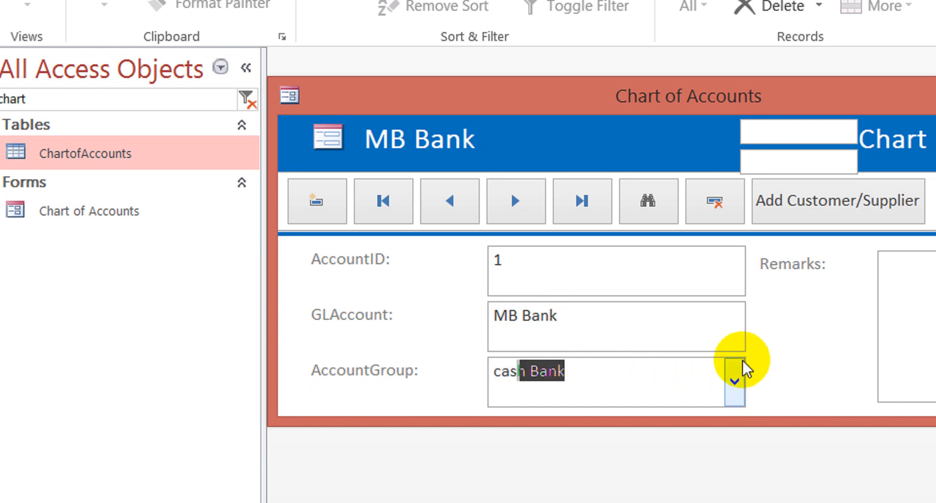
{"action": "left_click", "coordinate": [675, 334]}
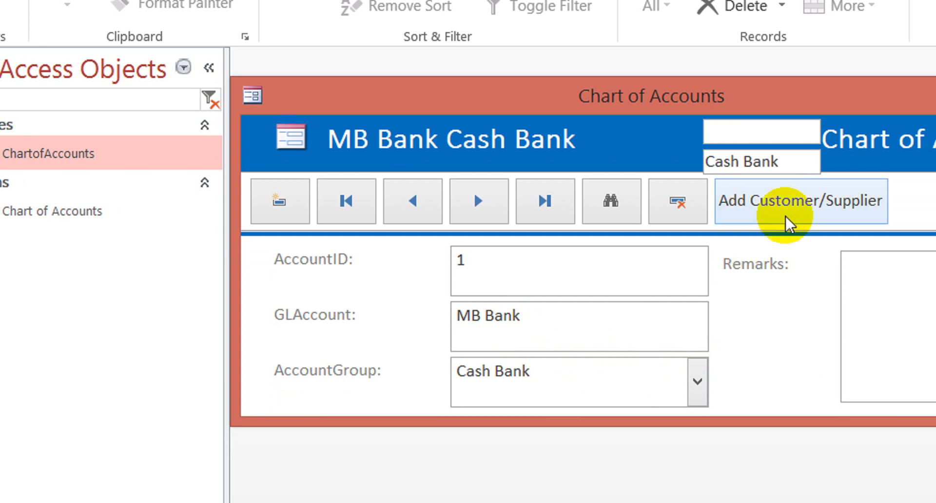
{"action": "left_click", "coordinate": [794, 159]}
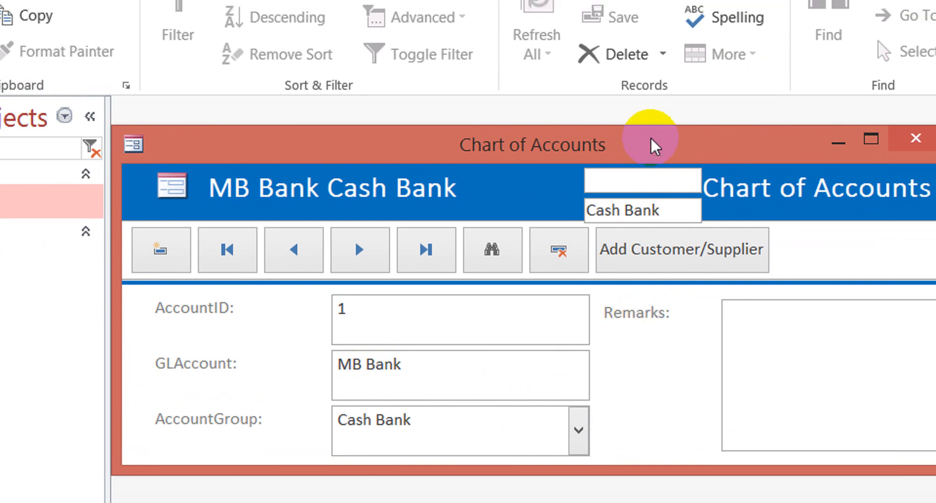
Return the Chart of Accounts form to Design View and select the AccountGroupID combo box
{"action": "right_click", "coordinate": [653, 145]}
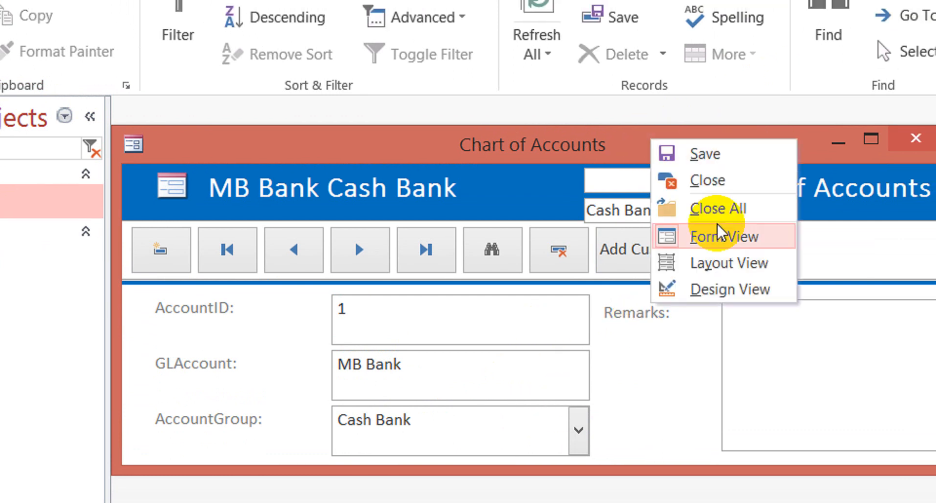
{"action": "left_click", "coordinate": [743, 289]}
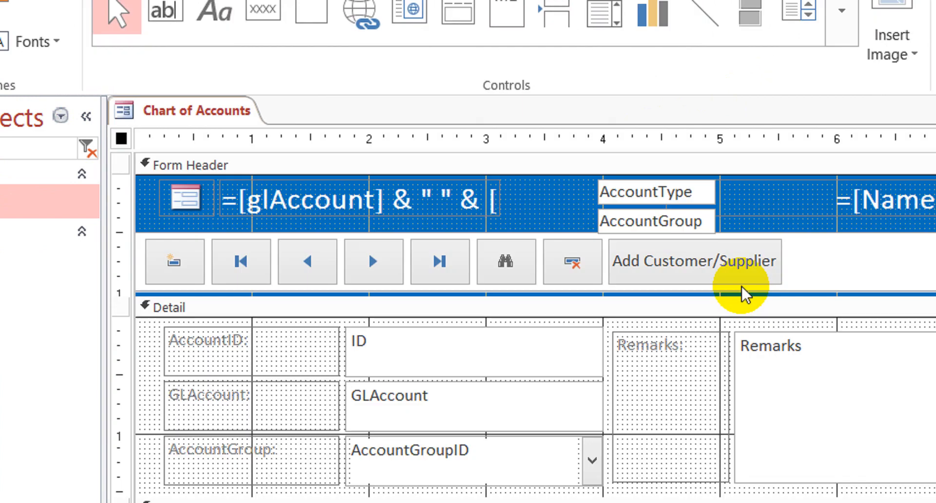
{"action": "left_click", "coordinate": [664, 192]}
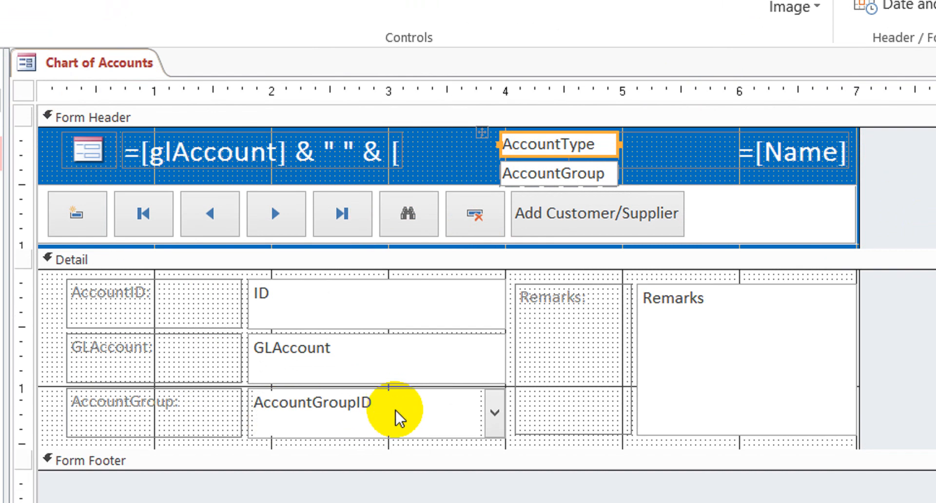
{"action": "left_click", "coordinate": [400, 419]}
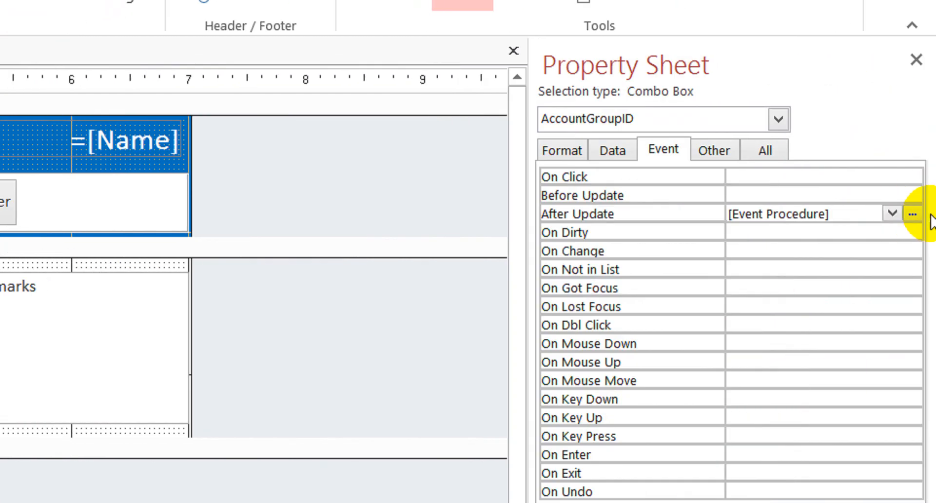
Review the combo box's After Update code, then filter the database objects by "account" and open the AccountGroup table
{"action": "left_click", "coordinate": [912, 214]}
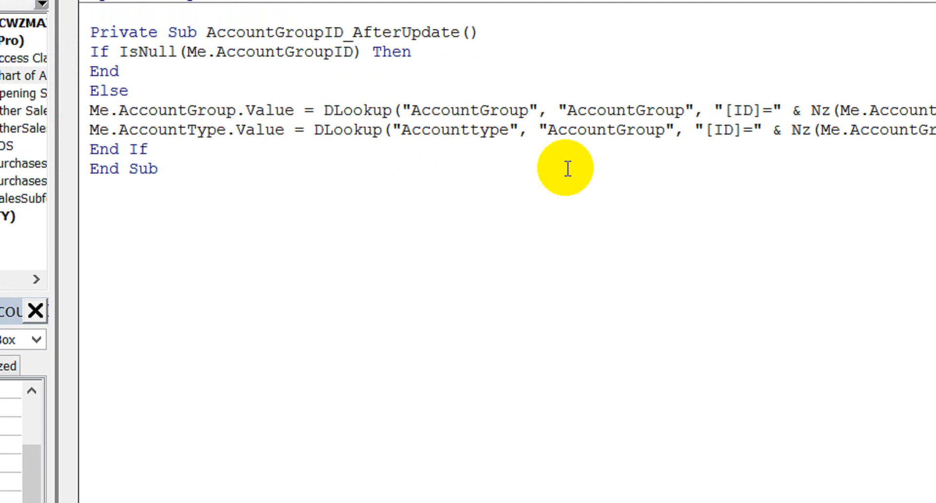
{"action": "left_click", "coordinate": [825, 21]}
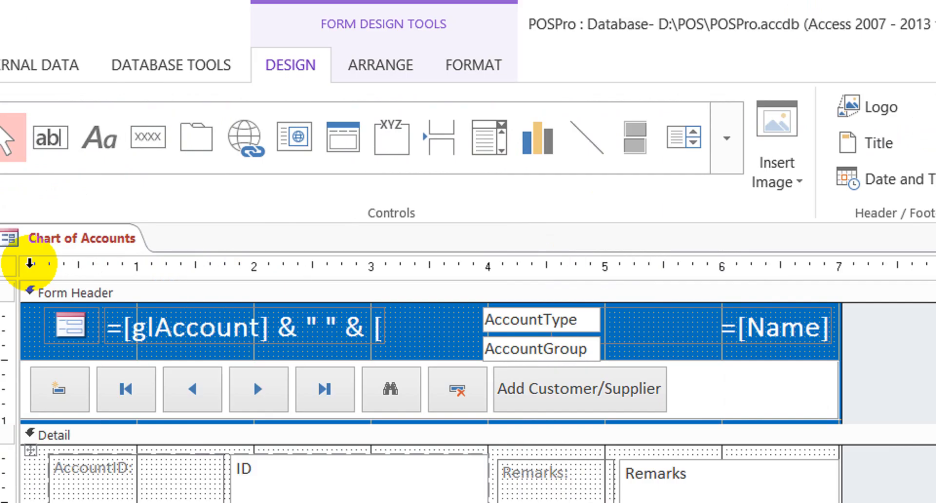
{"action": "left_click", "coordinate": [75, 266]}
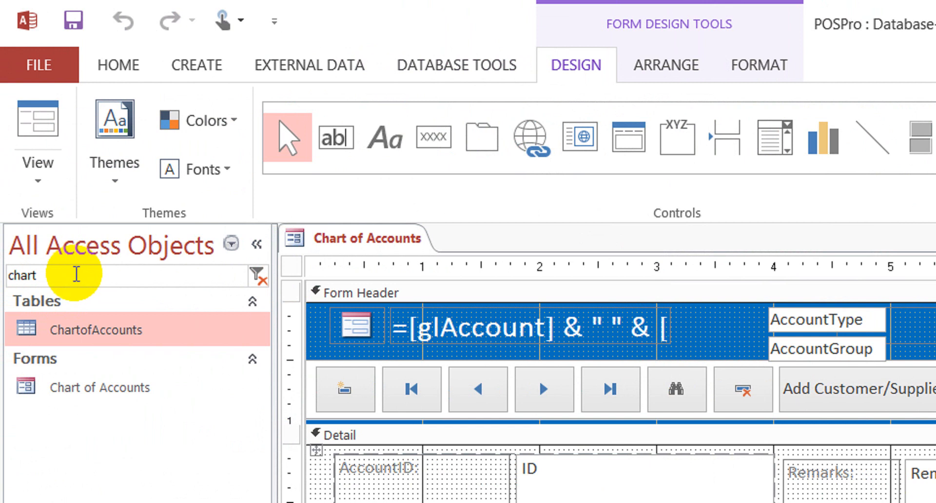
{"action": "left_click_drag", "start_coordinate": [76, 271], "coordinate": [4, 273]}
{"action": "type", "text": "accp"}
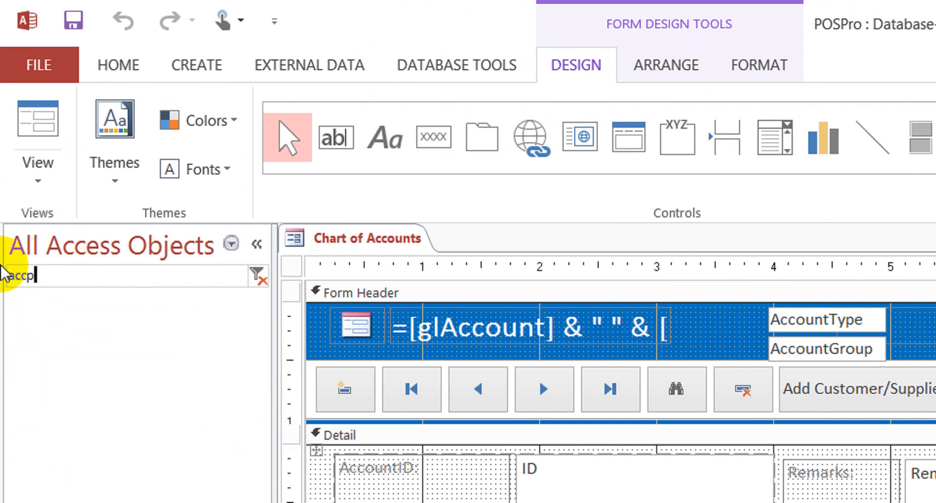
{"action": "key", "text": "BackSpace"}
{"action": "type", "text": "ount"}
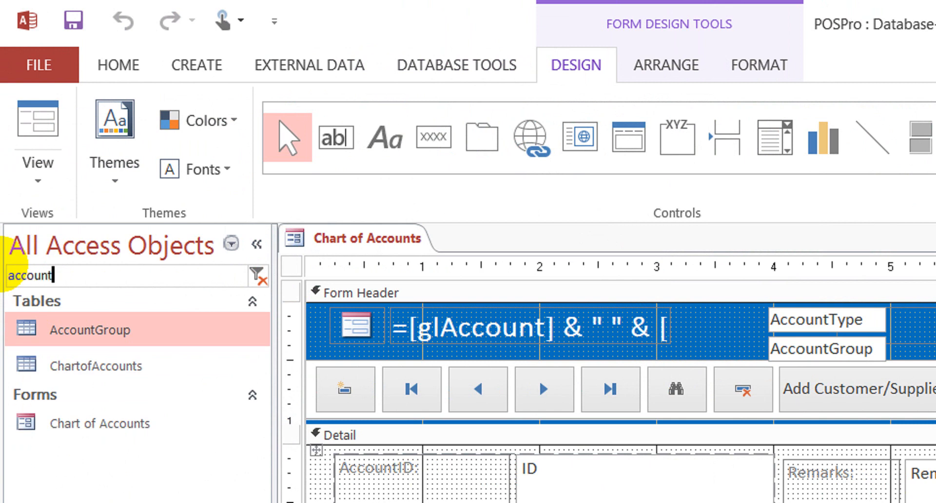
{"action": "double_click", "coordinate": [122, 336]}
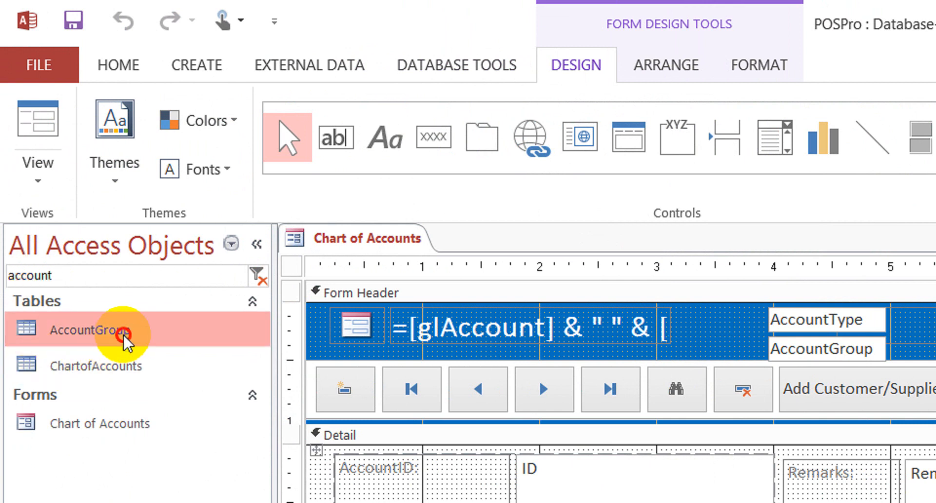
Check the AccountGroup table's field names in Design View, looking at the account type field, and close the table
{"action": "left_click", "coordinate": [39, 105]}
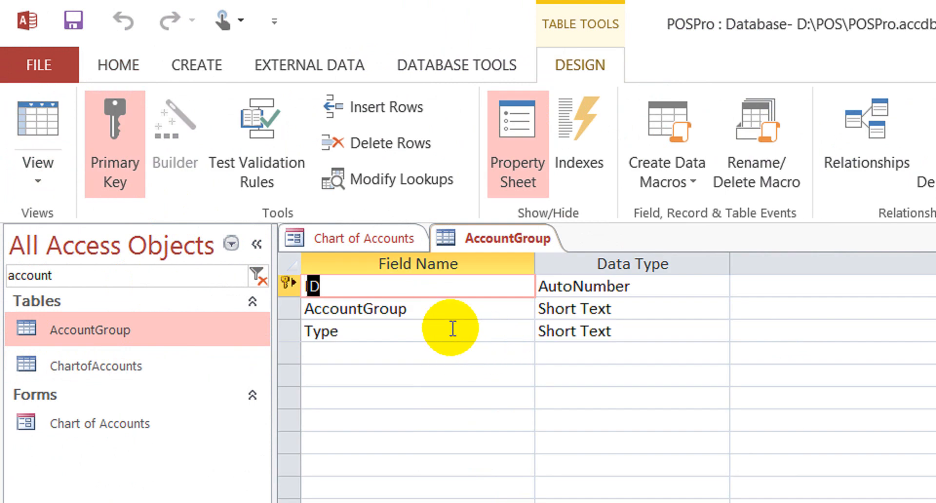
{"action": "left_click", "coordinate": [408, 329]}
{"action": "right_click", "coordinate": [519, 241]}
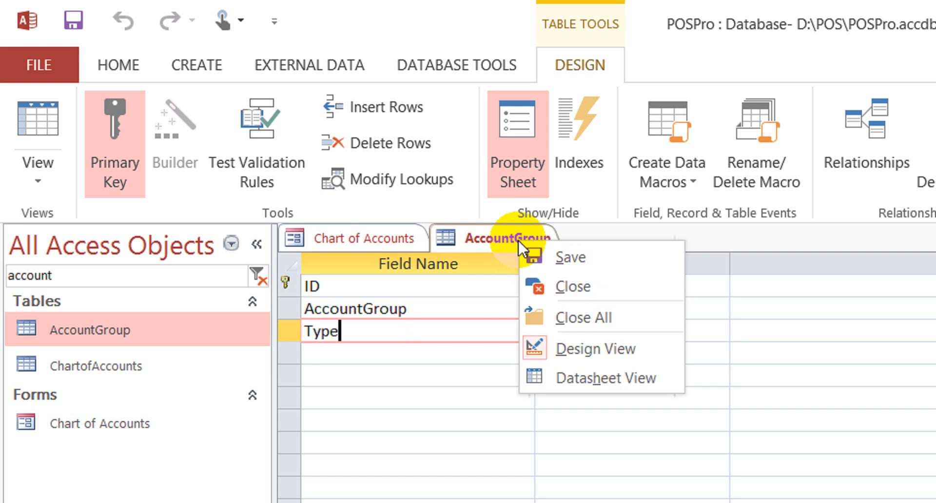
{"action": "left_click", "coordinate": [579, 285]}
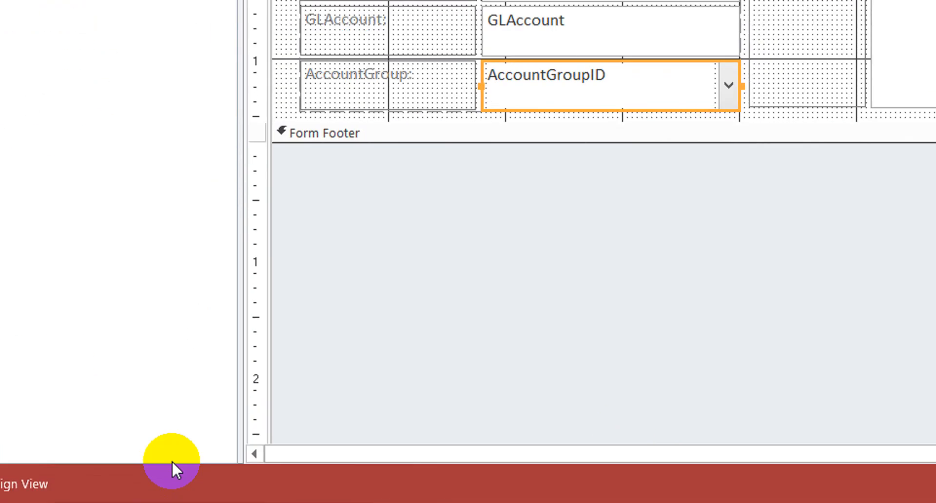
Change the lookup field in the Me.AccountType line of the After Update procedure to "type" and leave the code editor
{"action": "mouse_move", "coordinate": [234, 487]}
{"action": "left_click", "coordinate": [366, 422]}
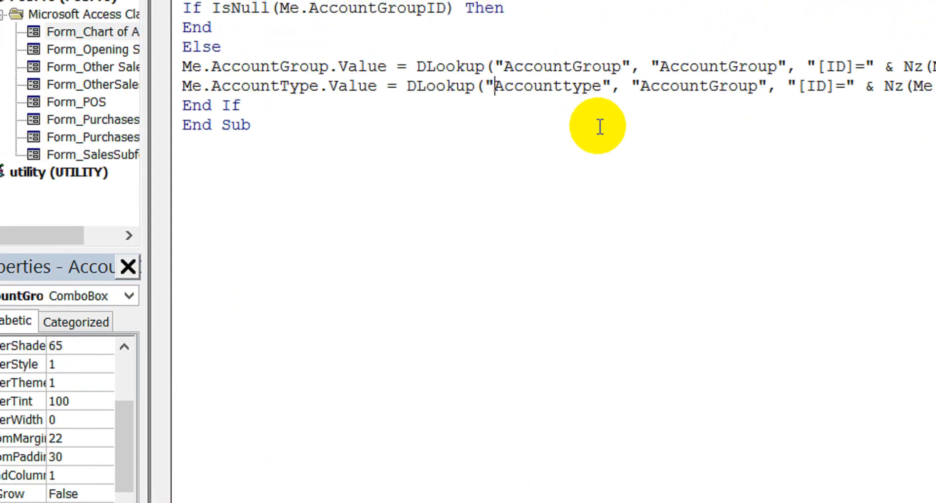
{"action": "key", "text": "Delete"}
{"action": "key", "text": "Delete"}
{"action": "key", "text": "Delete"}
{"action": "key", "text": "Delete"}
{"action": "key", "text": "Delete"}
{"action": "key", "text": "Delete"}
{"action": "key", "text": "Delete"}
{"action": "key", "text": "Delete"}
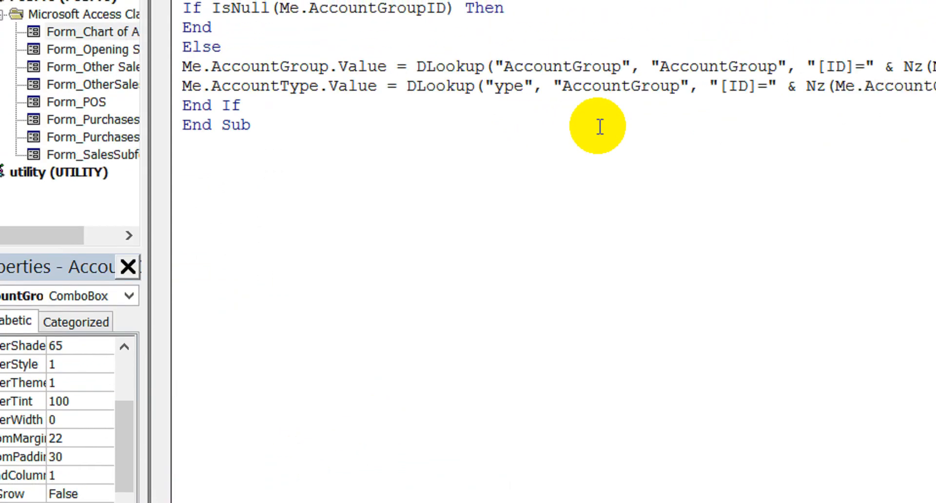
{"action": "type", "text": "tGroupID, 0"}
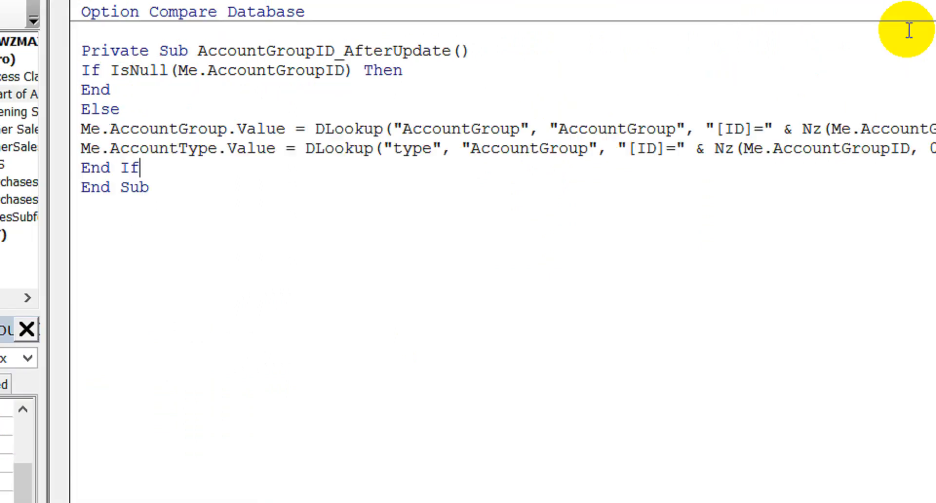
{"action": "left_click", "coordinate": [905, 22]}
Switch the form to Form View, reselect Cash Bank as the MB Bank record's AccountGroup and check the two header boxes
{"action": "left_click", "coordinate": [52, 125]}
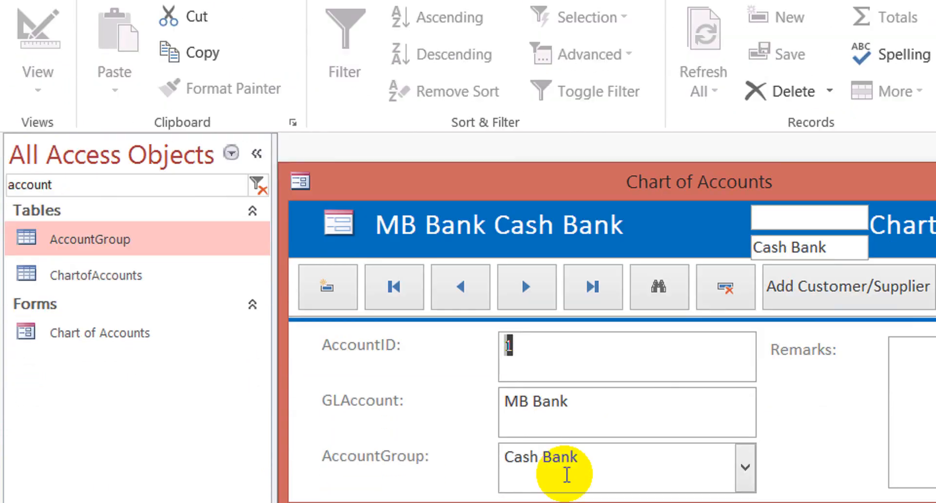
{"action": "left_click", "coordinate": [745, 467]}
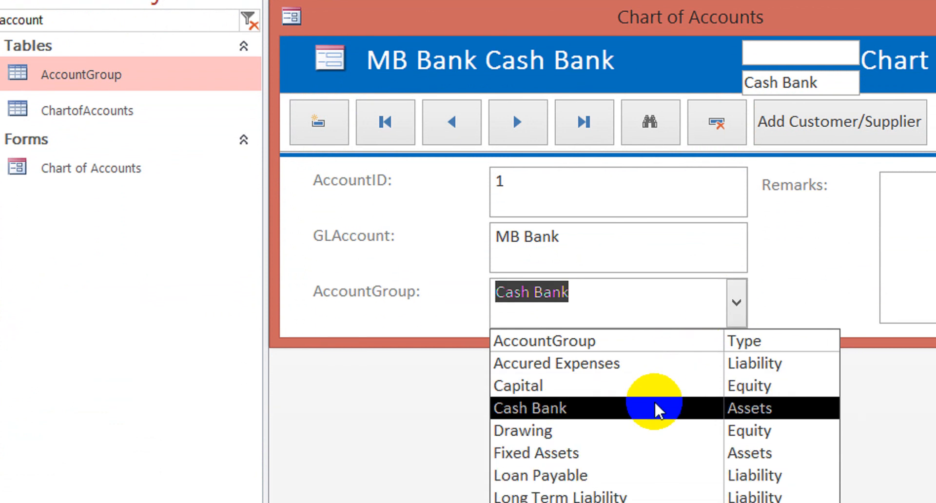
{"action": "left_click", "coordinate": [658, 487]}
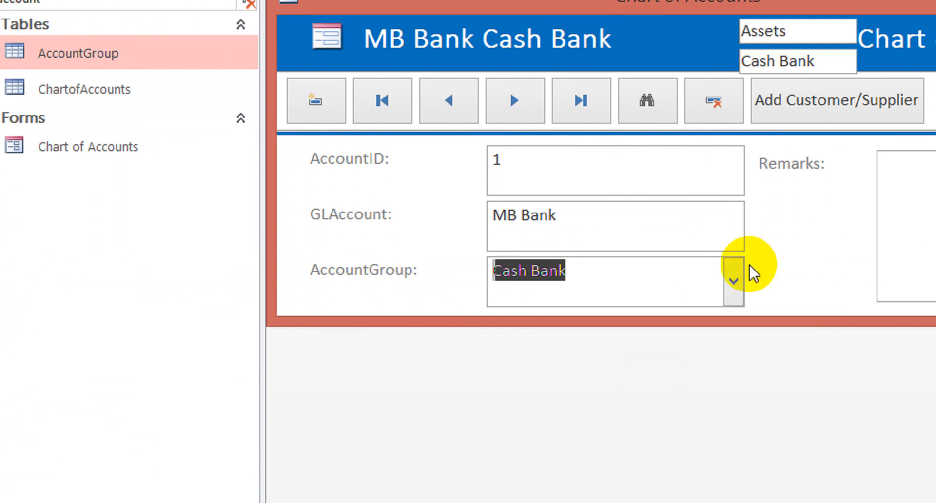
{"action": "left_click", "coordinate": [829, 31]}
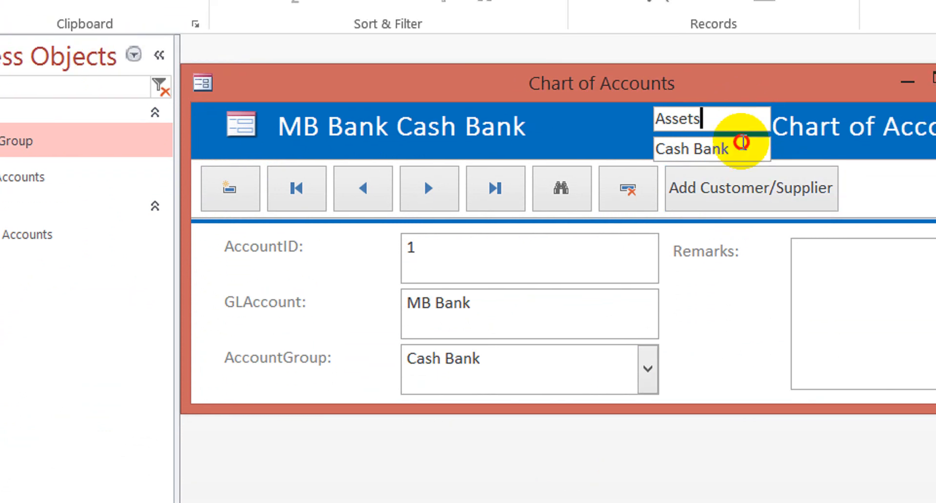
{"action": "left_click", "coordinate": [741, 147]}
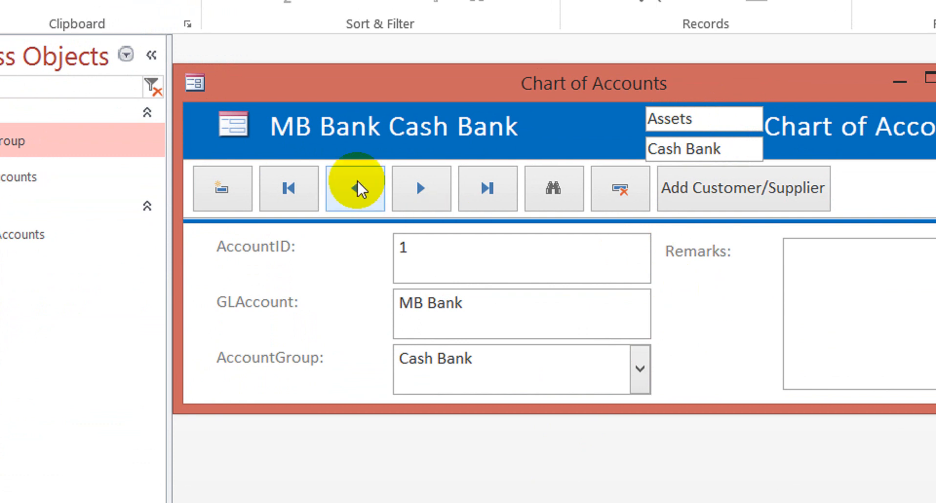
Add a new account record with GLAccount Cash and AccountGroup Cash Bank
{"action": "left_click", "coordinate": [428, 193]}
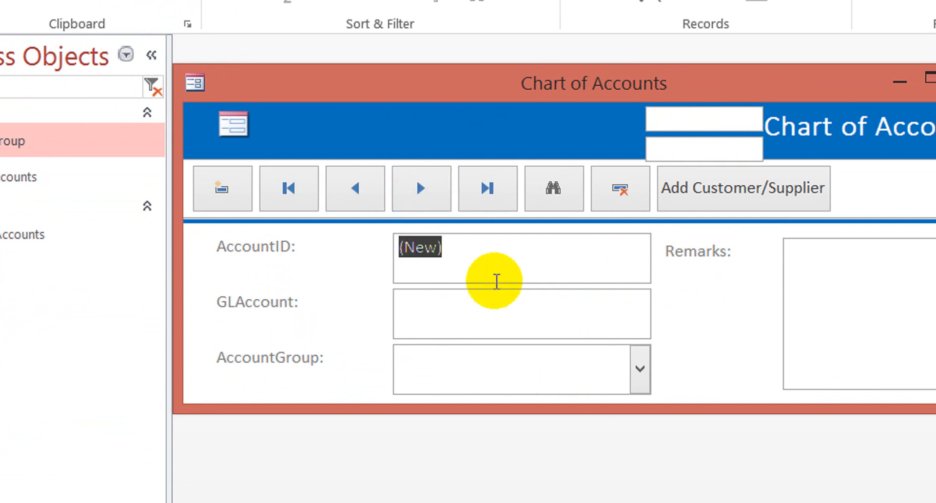
{"action": "left_click", "coordinate": [499, 299]}
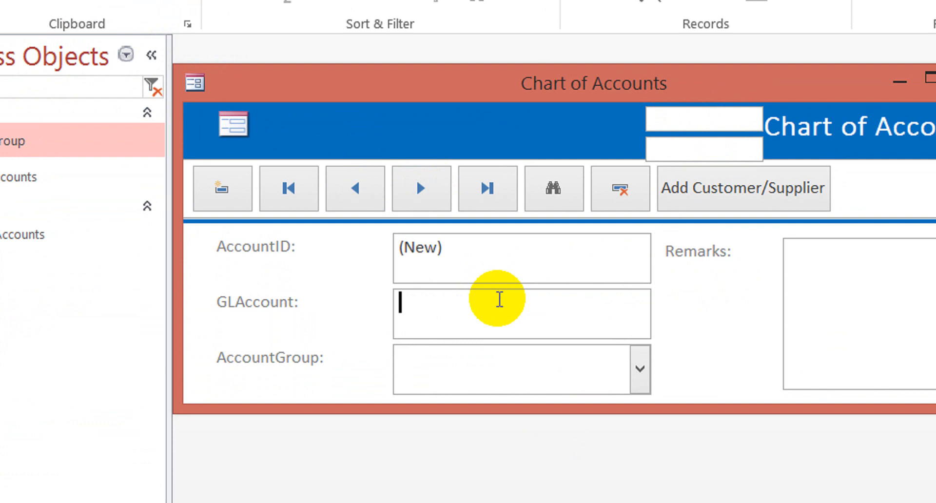
{"action": "type", "text": "c"}
{"action": "key", "text": "shift+Left"}
{"action": "type", "text": "Cas"}
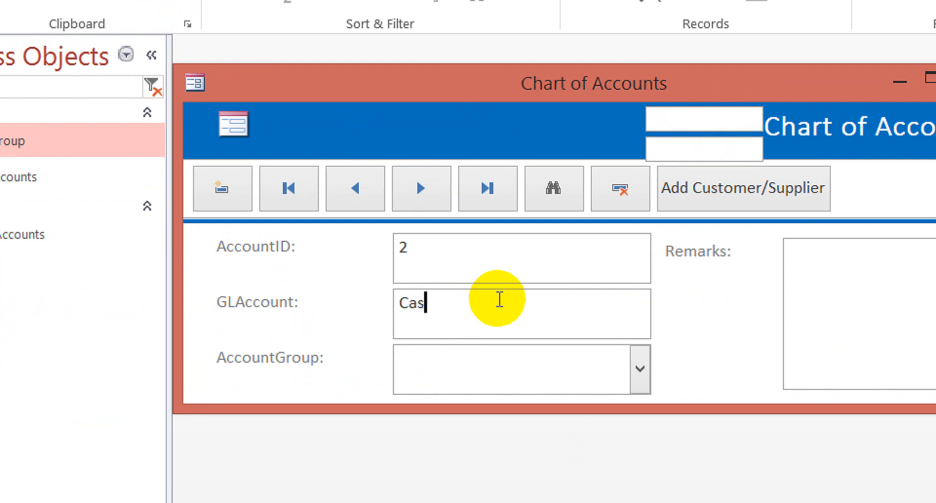
{"action": "type", "text": "h"}
{"action": "left_click", "coordinate": [555, 373]}
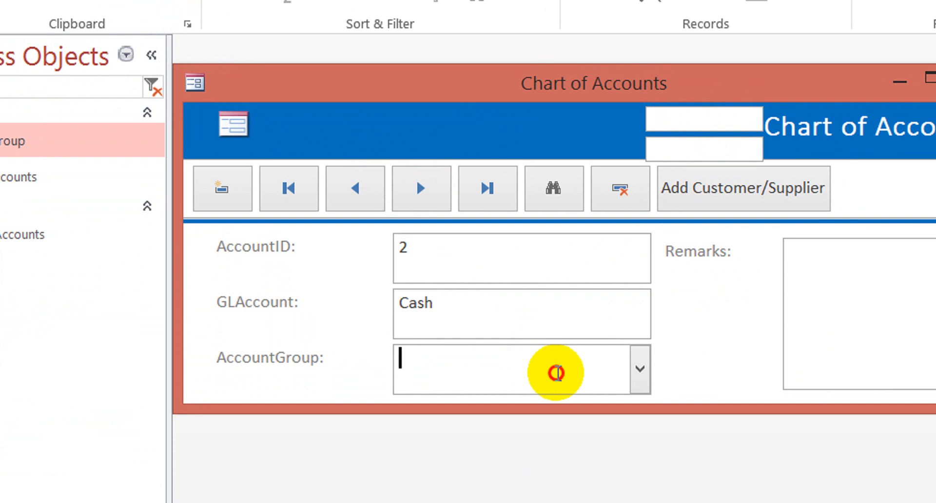
{"action": "type", "text": "cash Bank"}
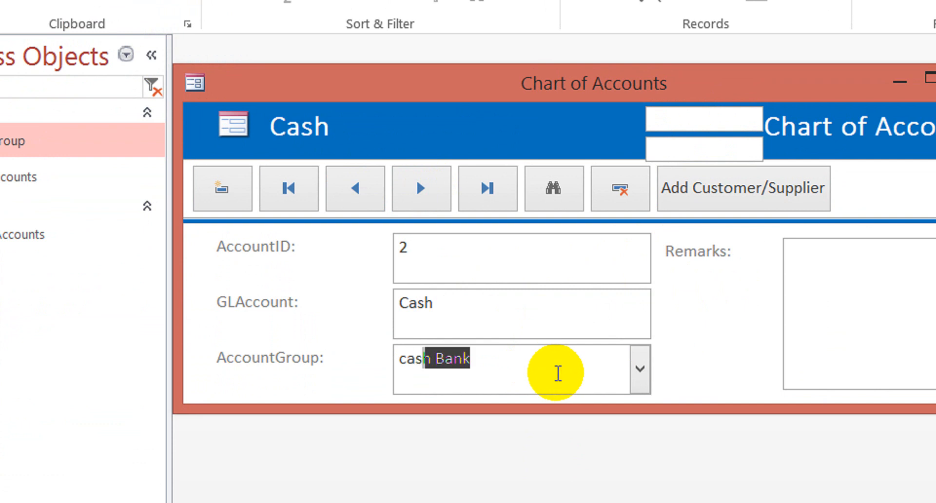
{"action": "left_click", "coordinate": [592, 316]}
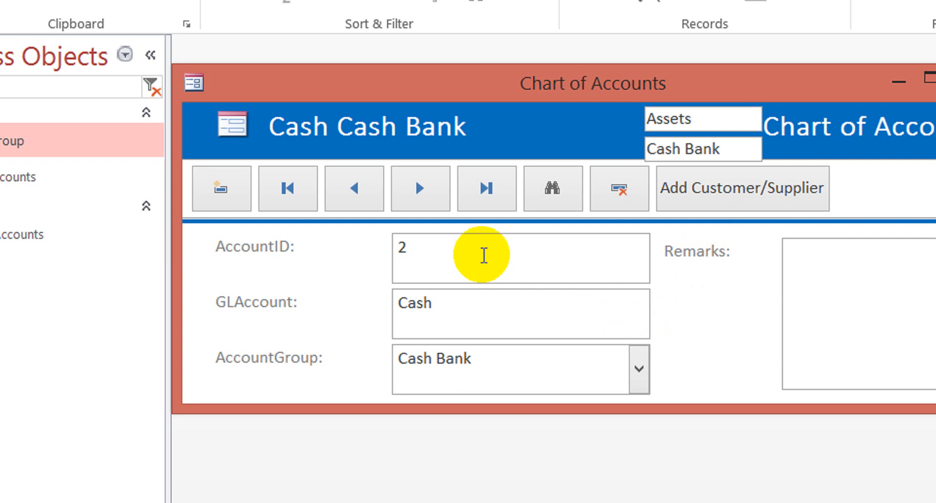
{"action": "left_click", "coordinate": [484, 254]}
In Design View, set the header's AccountType and AccountGroup boxes to Visible No, with Width, Height, Top and Left all 0
{"action": "right_click", "coordinate": [555, 135]}
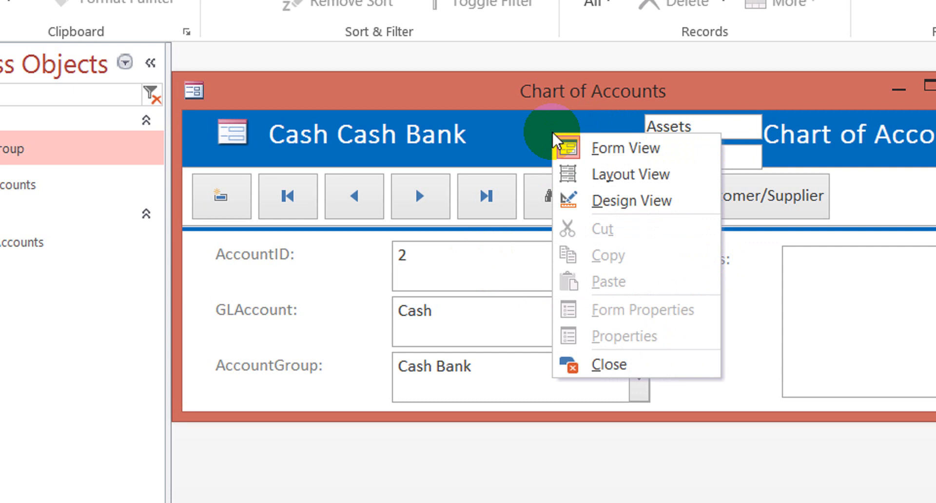
{"action": "left_click", "coordinate": [632, 200]}
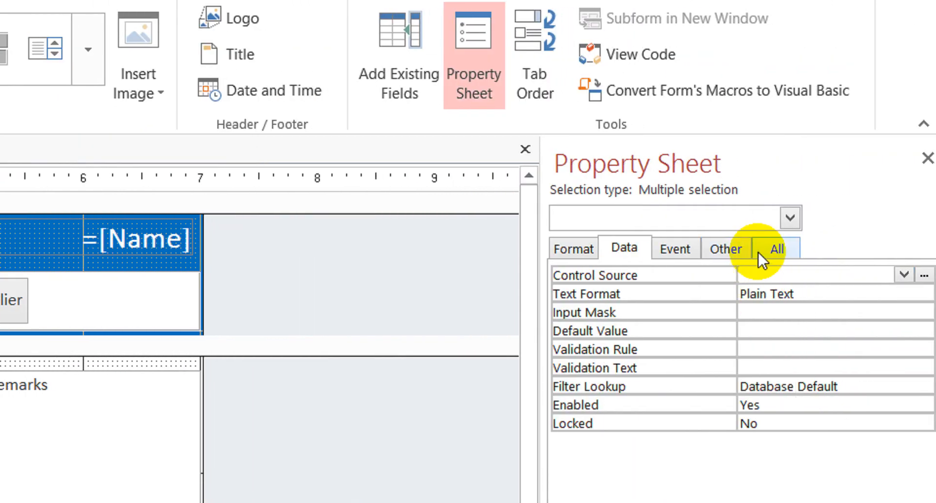
{"action": "left_click", "coordinate": [564, 250]}
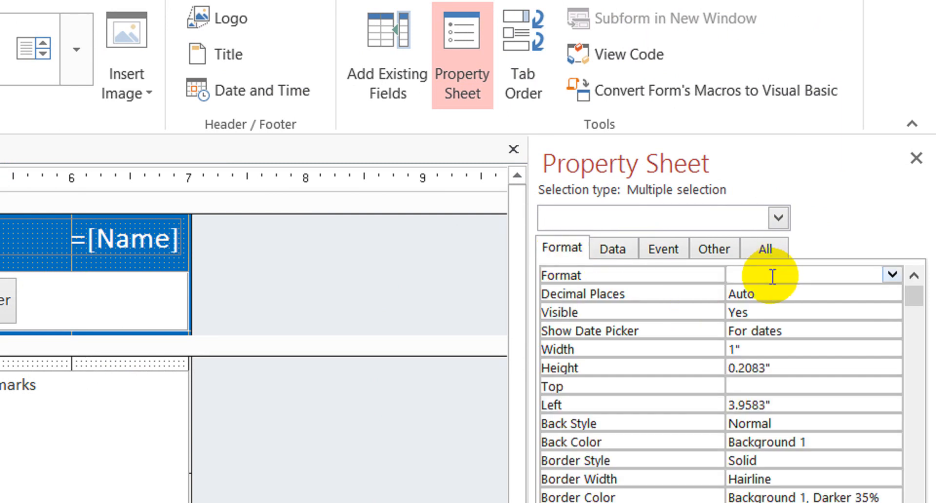
{"action": "key", "text": "Down"}
{"action": "key", "text": "Down"}
{"action": "type", "text": "n"}
{"action": "key", "text": "Down"}
{"action": "key", "text": "Down"}
{"action": "type", "text": "0"}
{"action": "key", "text": "Down"}
{"action": "type", "text": "0"}
{"action": "key", "text": "Down"}
{"action": "type", "text": "0"}
{"action": "key", "text": "Down"}
{"action": "type", "text": "0"}
{"action": "key", "text": "Down"}
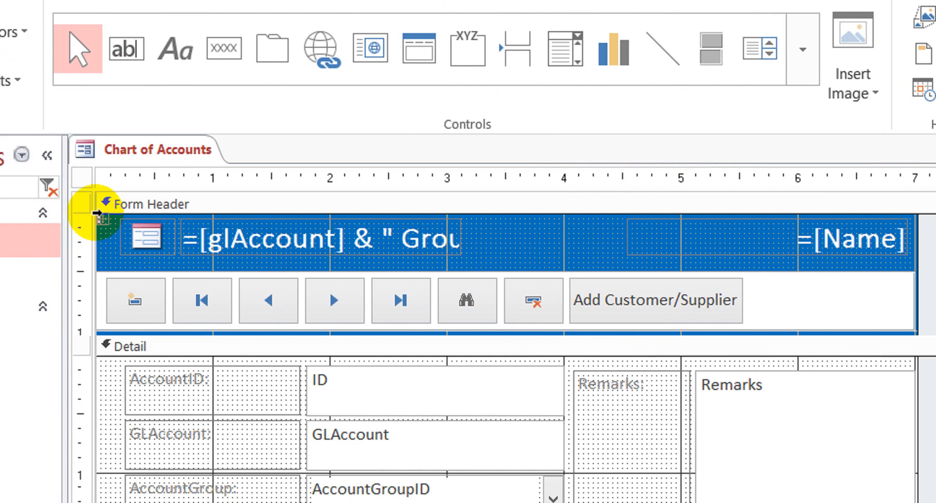
Widen the title expression box in the form header until it reaches about 4.5 inches on the ruler
{"action": "left_click", "coordinate": [439, 238]}
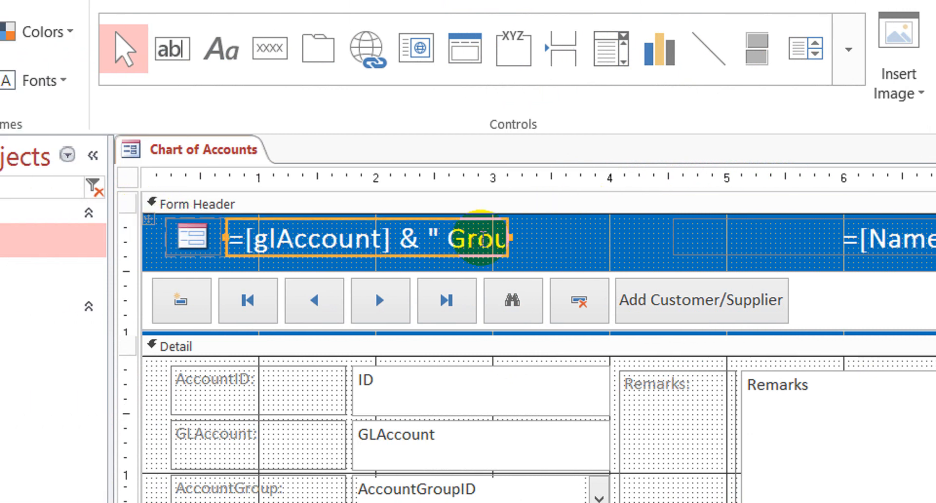
{"action": "key", "text": "shift+Right"}
{"action": "key", "text": "shift+Right"}
{"action": "key", "text": "shift+Right"}
{"action": "key", "text": "shift+Right"}
{"action": "key", "text": "shift+Right"}
{"action": "key", "text": "shift+Right"}
{"action": "key", "text": "shift+Right"}
{"action": "key", "text": "shift+Right"}
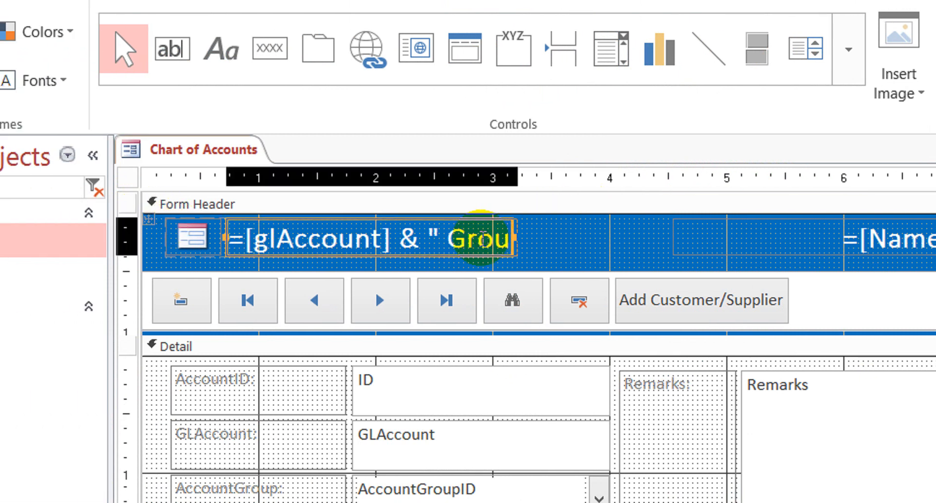
{"action": "key", "text": "shift+Right"}
{"action": "key", "text": "shift+Right"}
{"action": "key", "text": "shift+Right"}
{"action": "key", "text": "shift+Right"}
{"action": "key", "text": "shift+Right"}
{"action": "key", "text": "shift+Right"}
{"action": "key", "text": "shift+Right"}
{"action": "key", "text": "shift+Right"}
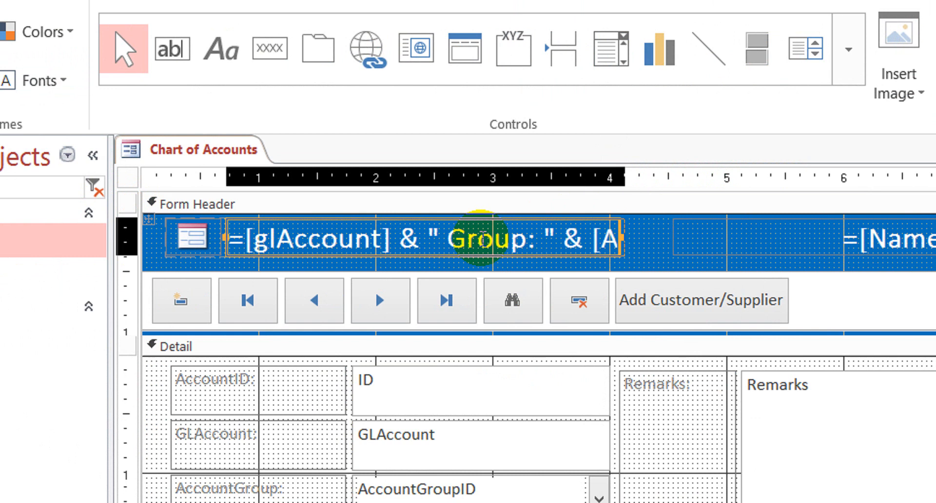
{"action": "key", "text": "shift+Right"}
{"action": "key", "text": "shift+Right"}
{"action": "key", "text": "shift+Right"}
{"action": "key", "text": "shift+Right"}
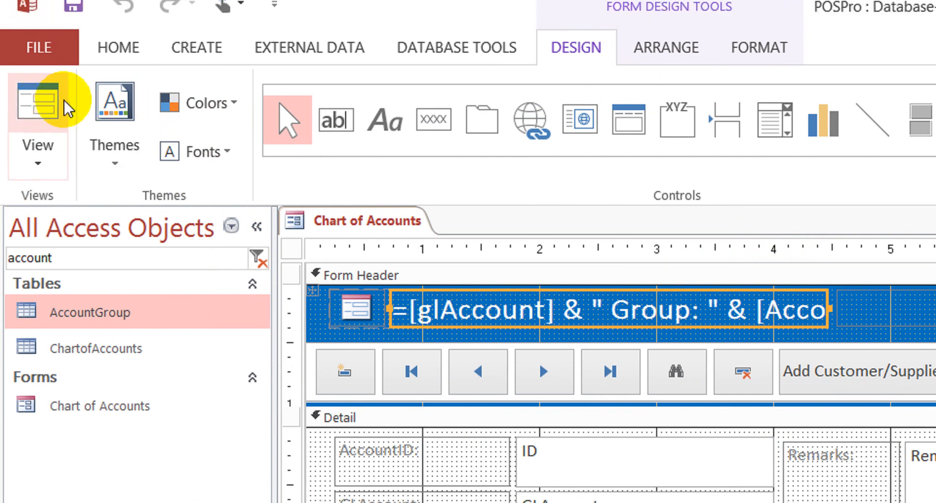
Switch the form to Form View and check the header title on the MB Bank and Cash records
{"action": "left_click", "coordinate": [39, 76]}
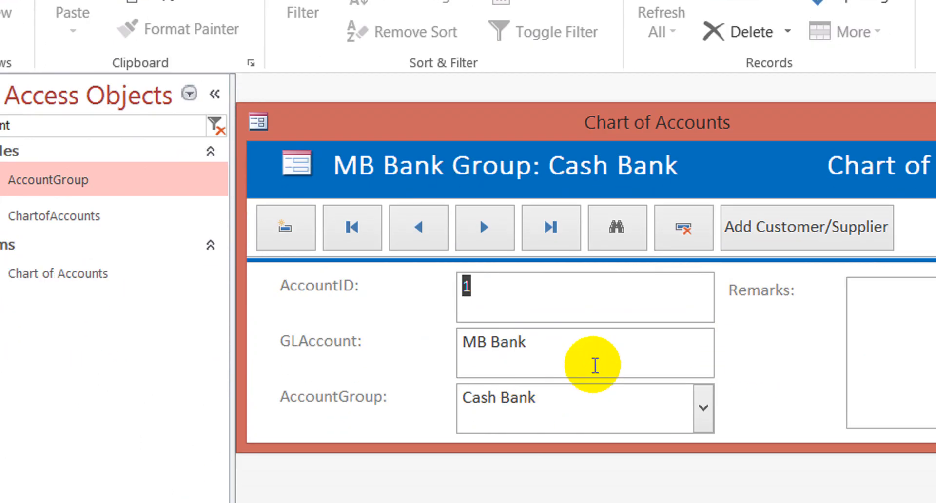
{"action": "left_click", "coordinate": [658, 502]}
{"action": "left_click", "coordinate": [483, 226]}
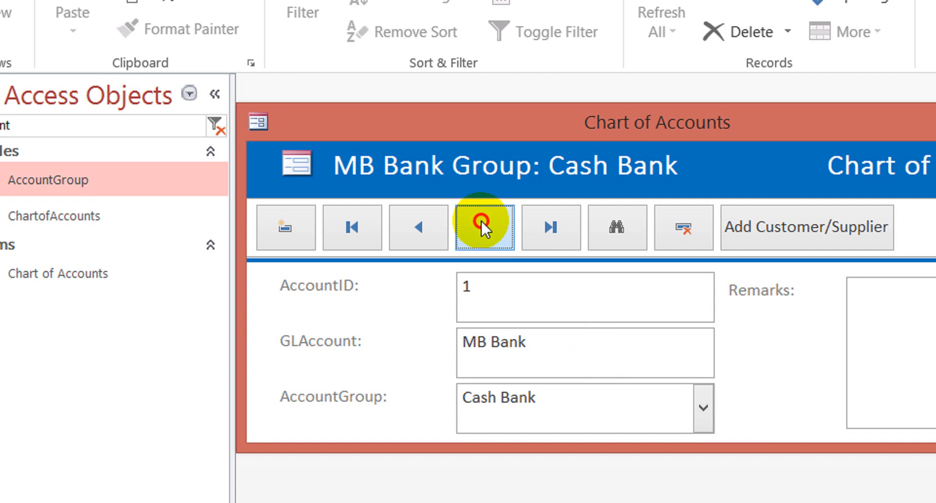
Start a new account record with GLAccount Salary Expense
{"action": "left_click", "coordinate": [279, 224]}
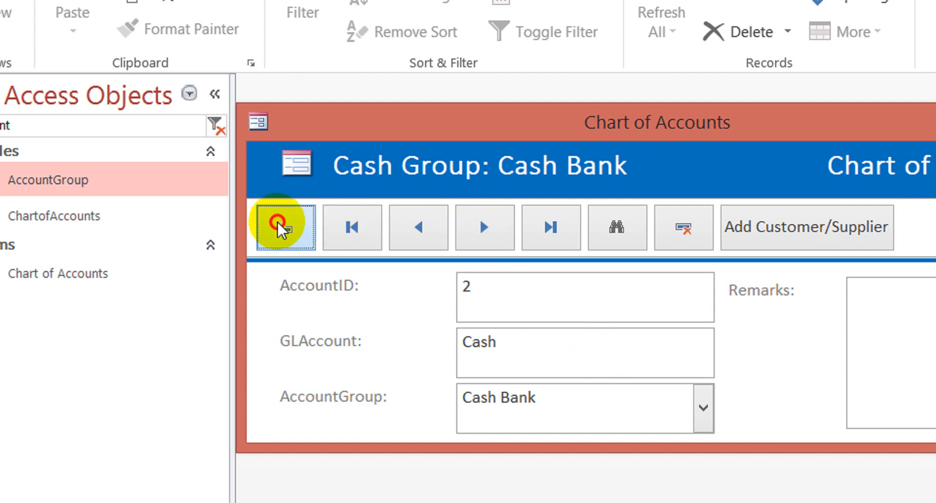
{"action": "left_click", "coordinate": [610, 349]}
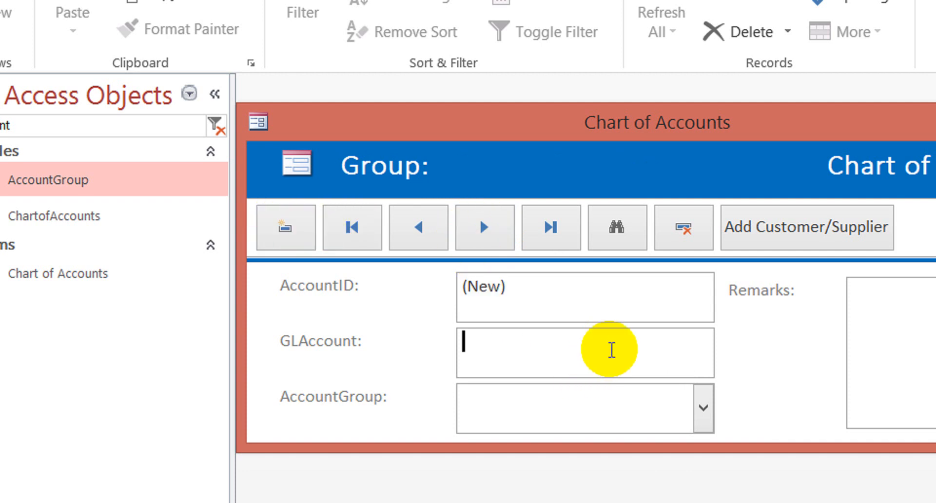
{"action": "type", "text": "Sa"}
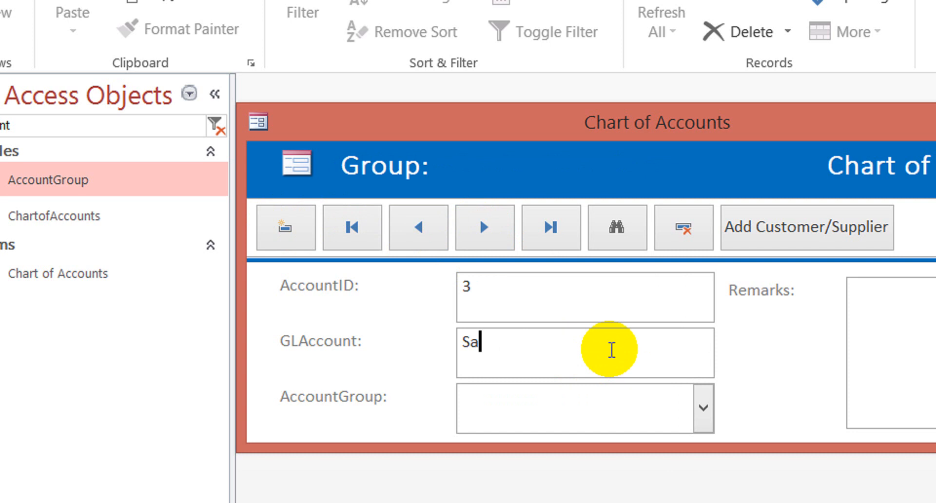
{"action": "type", "text": "lary E"}
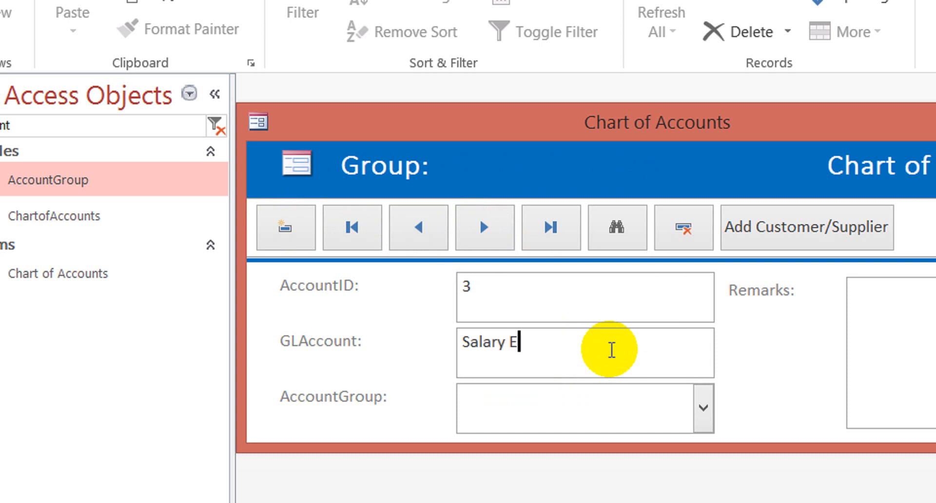
{"action": "type", "text": "xpenses"}
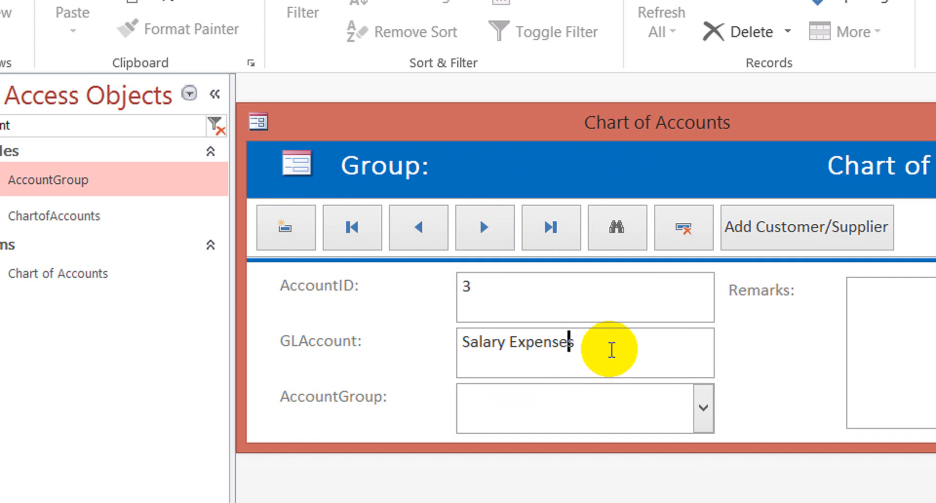
{"action": "key", "text": "BackSpace"}
Try to enter an expense group as the record's AccountGroup and look through the available groups
{"action": "left_click", "coordinate": [601, 414]}
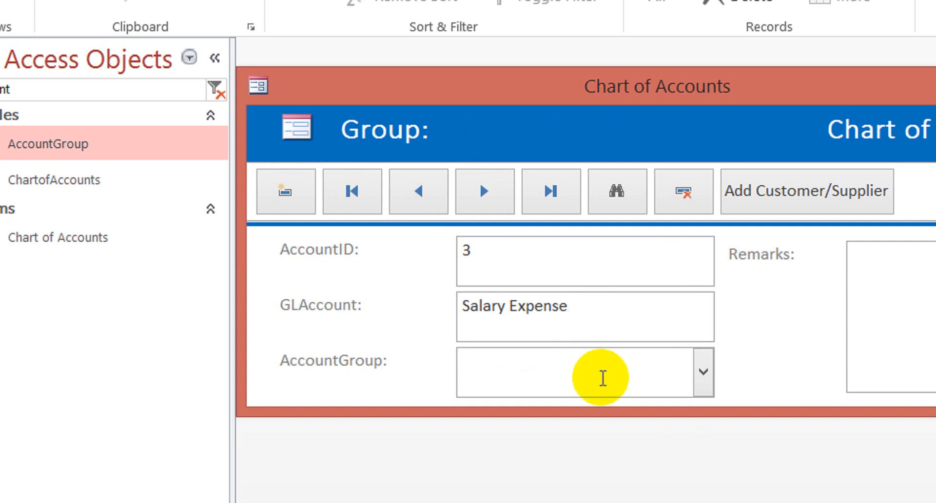
{"action": "type", "text": "expe"}
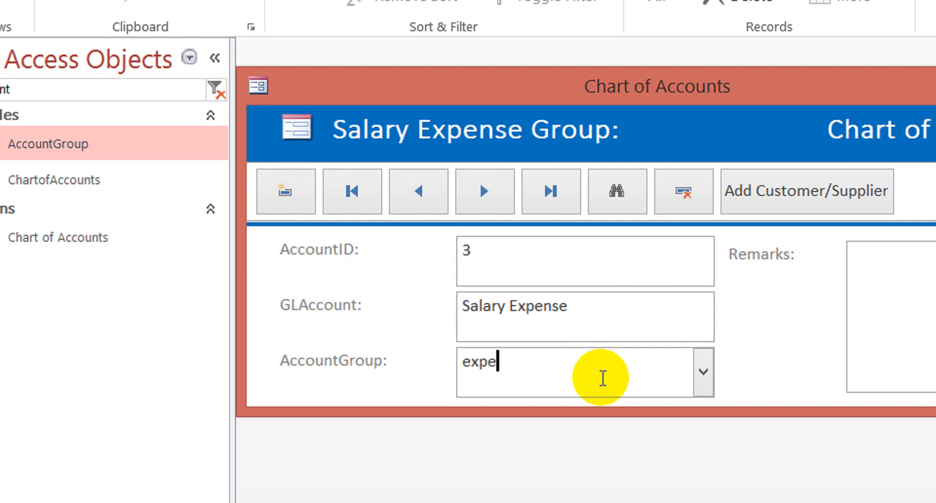
{"action": "key", "text": "Left"}
{"action": "key", "text": "shift+Left"}
{"action": "key", "text": "shift+Left"}
{"action": "key", "text": "Right"}
{"action": "key", "text": "Right"}
{"action": "key", "text": "Right"}
{"action": "key", "text": "shift+Left"}
{"action": "key", "text": "shift+Home"}
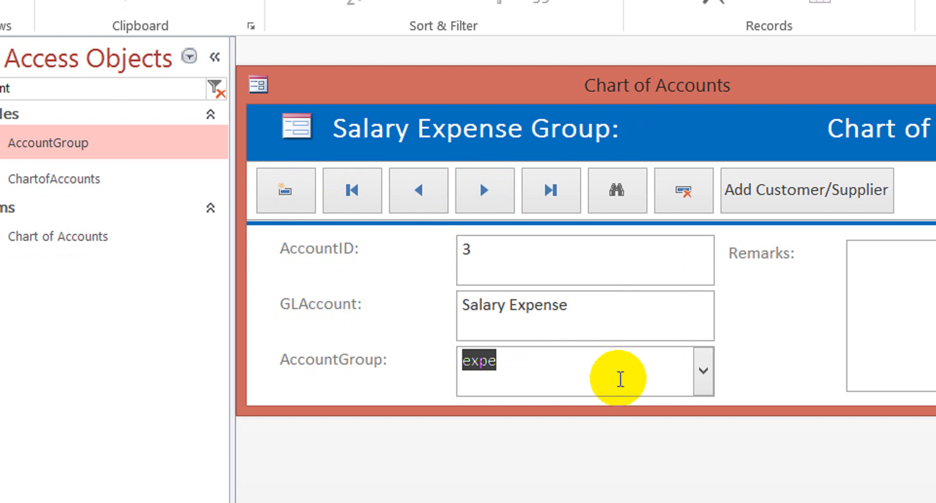
{"action": "left_click", "coordinate": [703, 375]}
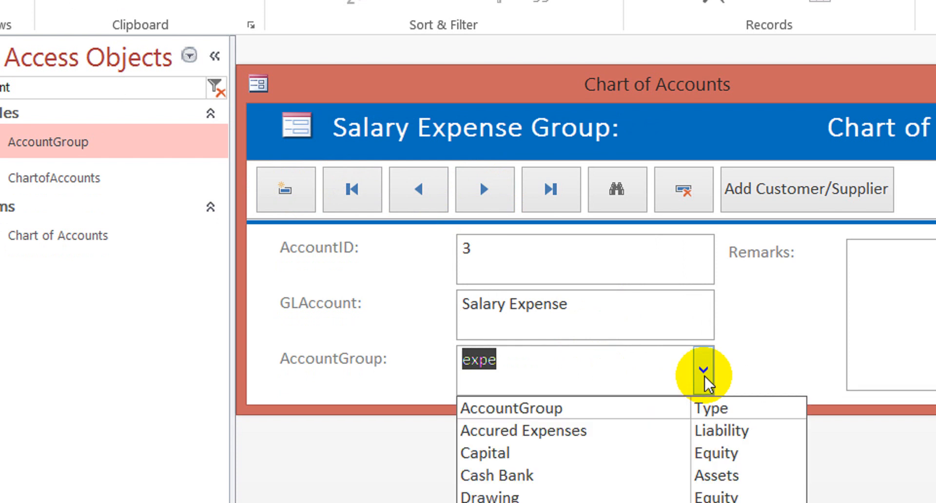
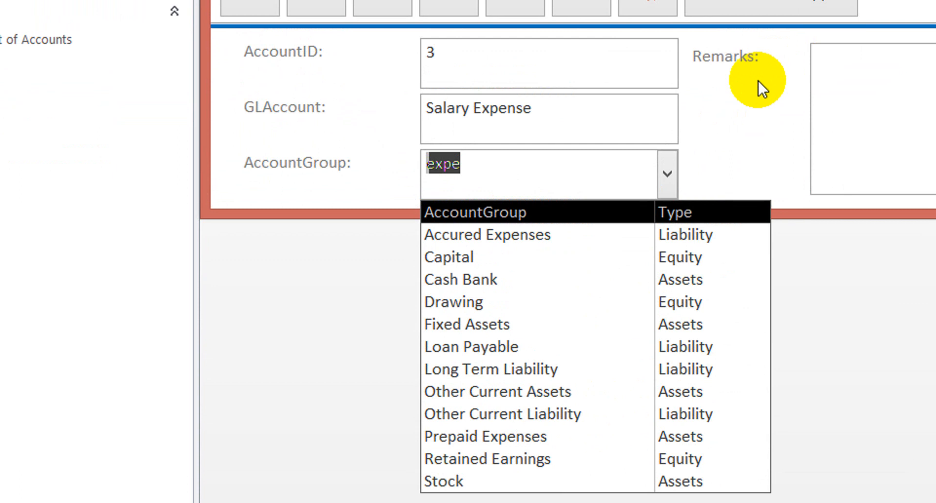
{"action": "left_click", "coordinate": [725, 118]}
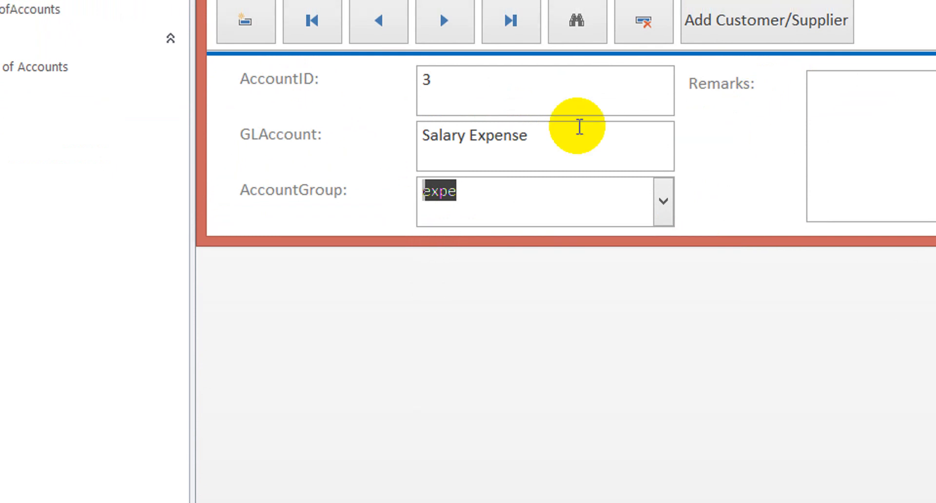
Discard the unfinished Salary Expense record and close the Chart of Accounts form
{"action": "key", "text": "BackSpace"}
{"action": "key", "text": "Escape"}
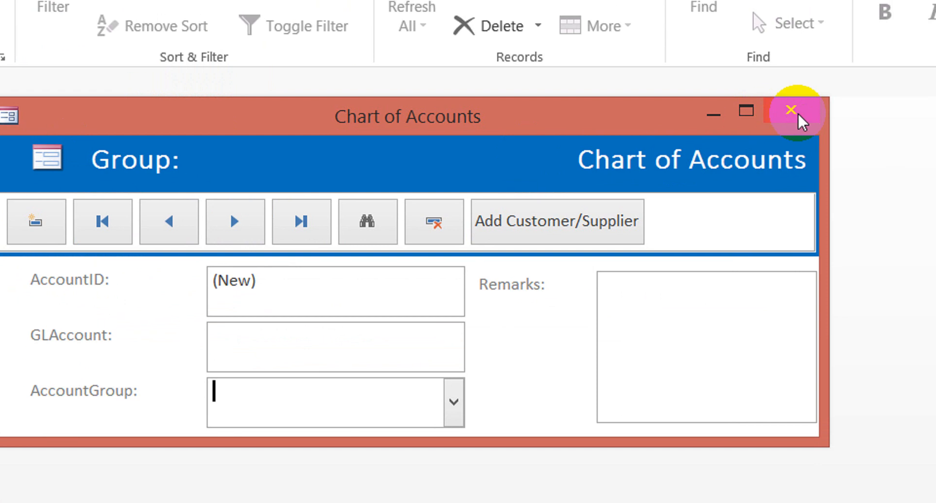
{"action": "left_click", "coordinate": [866, 86]}
{"action": "left_click", "coordinate": [520, 388]}
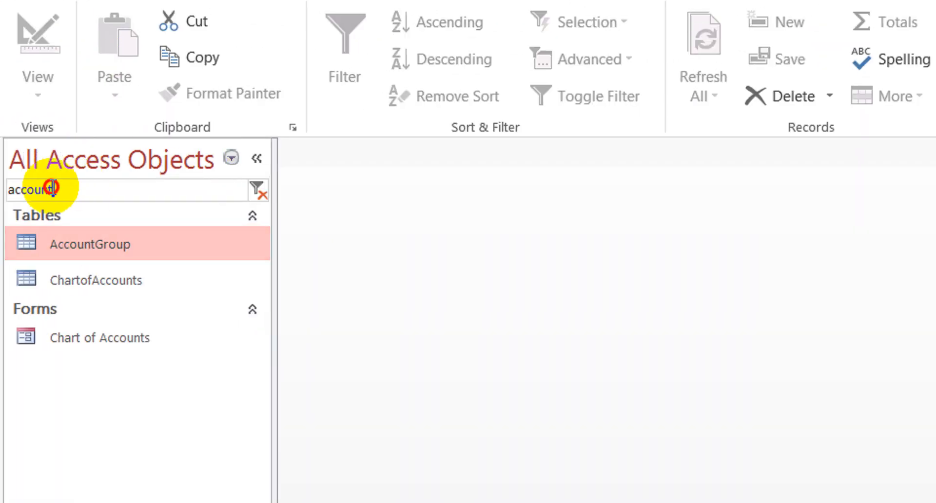
Change the object search to "a" and open the AccountGroup table
{"action": "left_click_drag", "start_coordinate": [80, 187], "coordinate": [3, 193]}
{"action": "key", "text": "BackSpace"}
{"action": "type", "text": "a"}
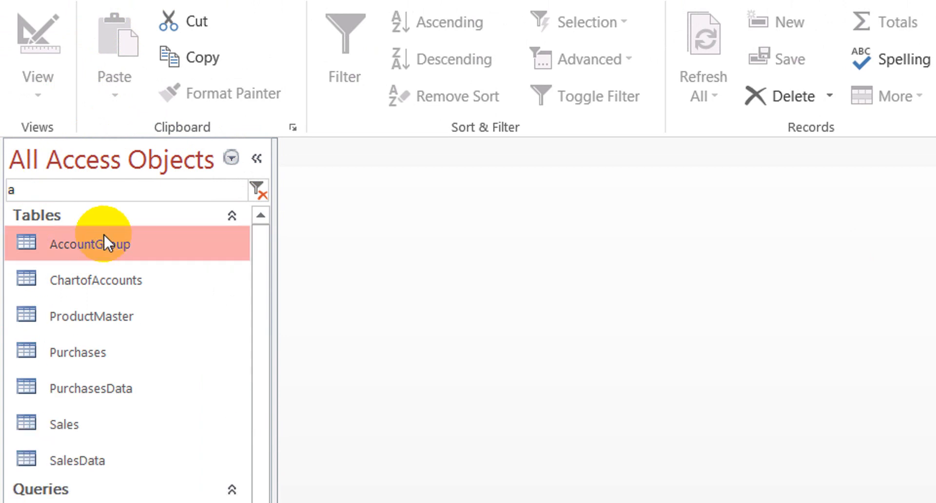
{"action": "double_click", "coordinate": [120, 236]}
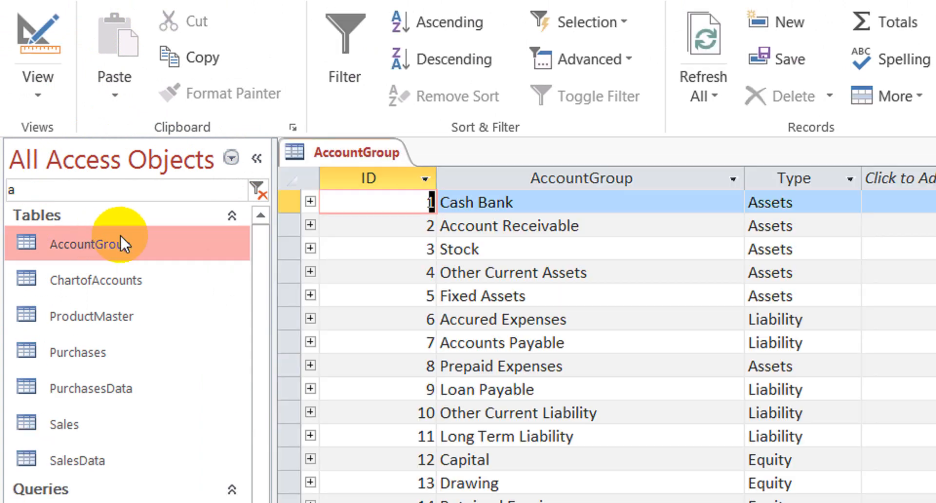
Add a new record below Retained Earnings with AccountGroup General Expenses
{"action": "left_click", "coordinate": [629, 341]}
{"action": "key", "text": "Down"}
{"action": "key", "text": "Down"}
{"action": "key", "text": "Down"}
{"action": "key", "text": "Down"}
{"action": "key", "text": "Down"}
{"action": "key", "text": "Down"}
{"action": "key", "text": "Down"}
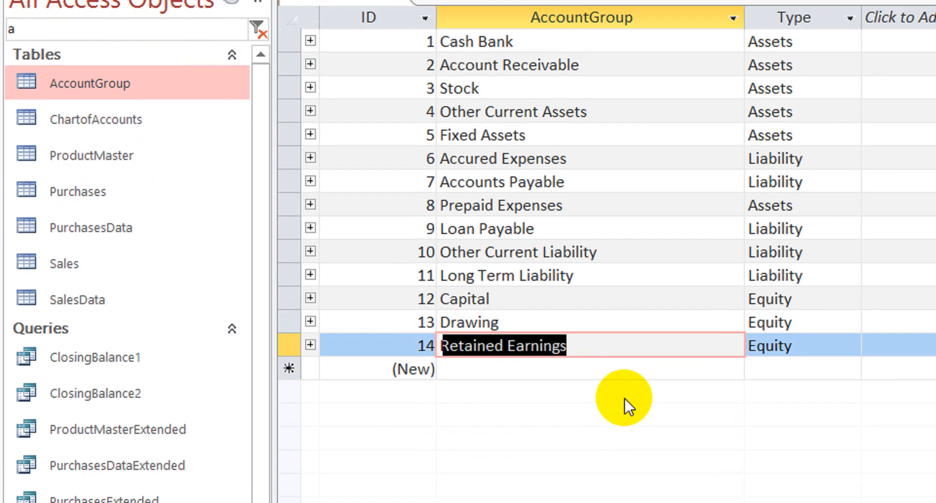
{"action": "key", "text": "Down"}
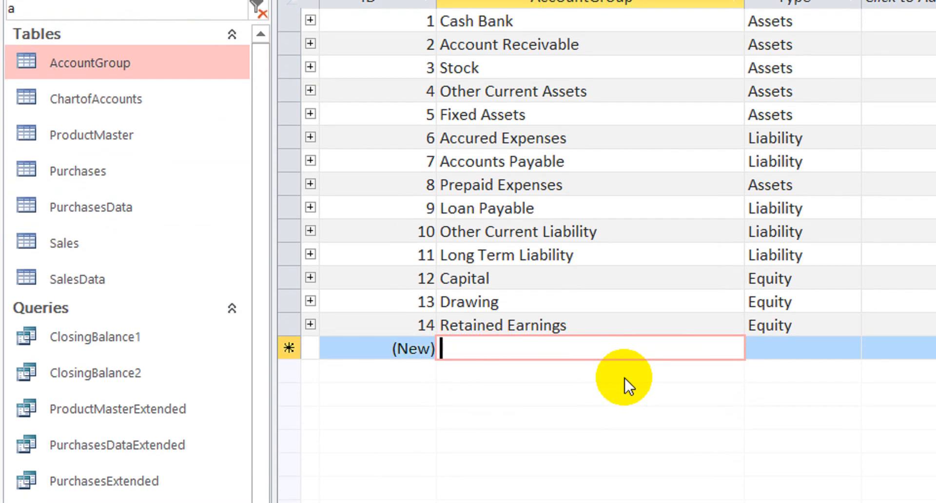
{"action": "type", "text": "g"}
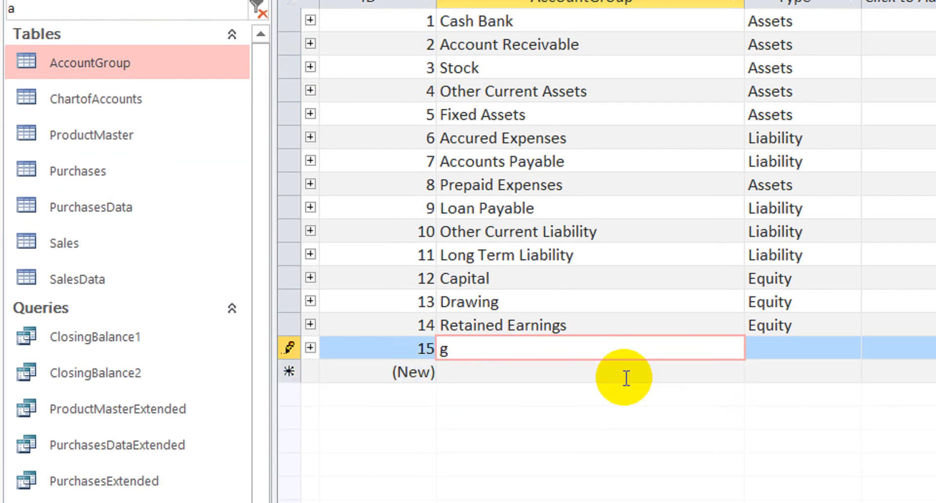
{"action": "type", "text": "General Expenses"}
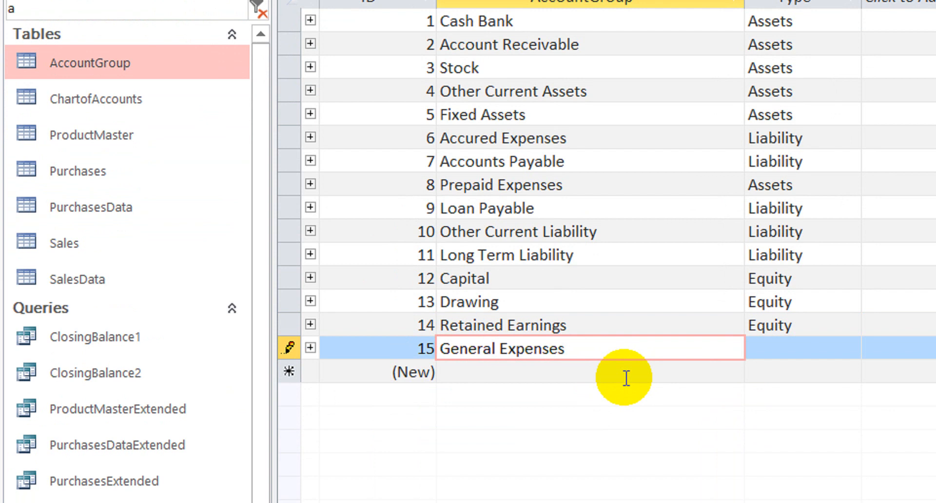
{"action": "left_click", "coordinate": [626, 378]}
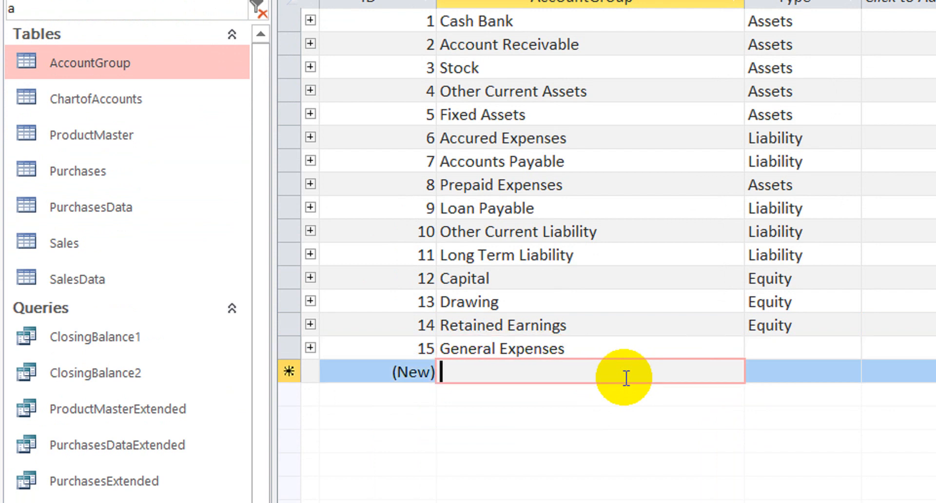
Set the Type of the General Expenses group to Equity
{"action": "key", "text": "Up"}
{"action": "key", "text": "Tab"}
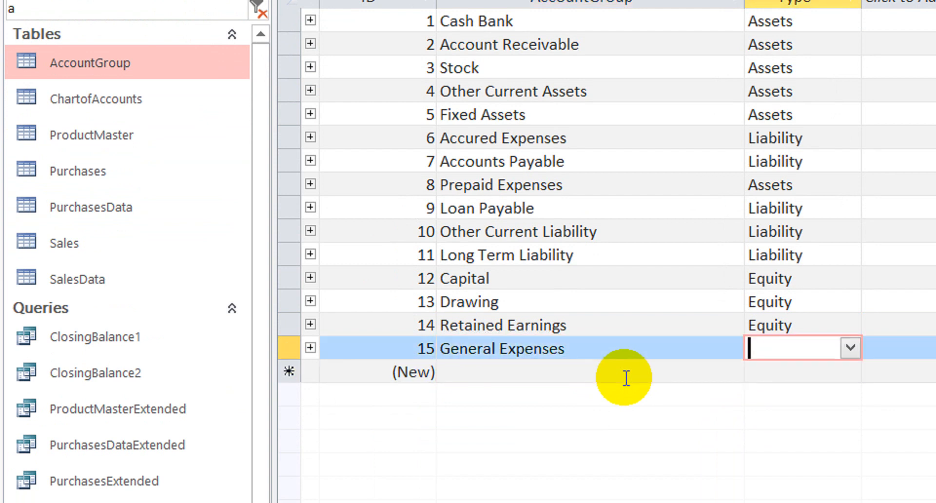
{"action": "key", "text": "Left"}
{"action": "key", "text": "Right"}
{"action": "type", "text": "Equity"}
{"action": "key", "text": "Down"}
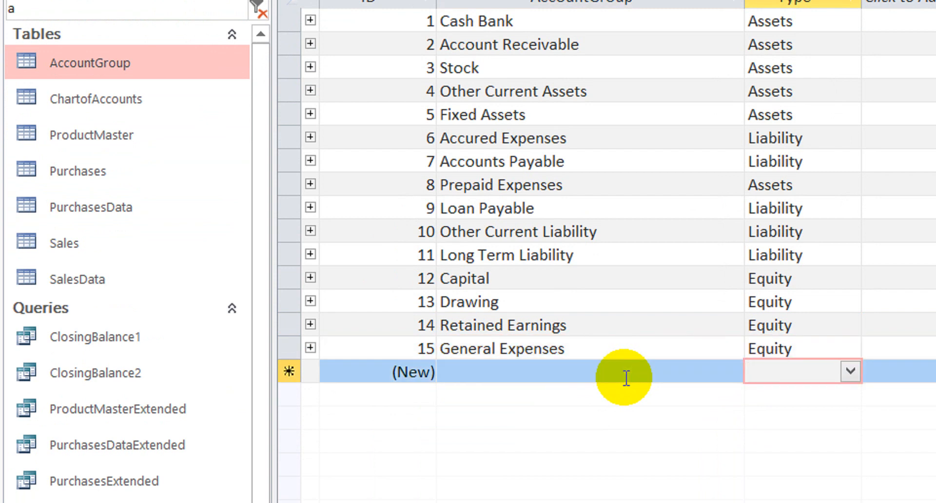
Change the General Expenses group's Type to Expenses
{"action": "key", "text": "Up"}
{"action": "type", "text": "ex"}
{"action": "key", "text": "Left"}
{"action": "key", "text": "Down"}
{"action": "key", "text": "Up"}
{"action": "key", "text": "Down"}
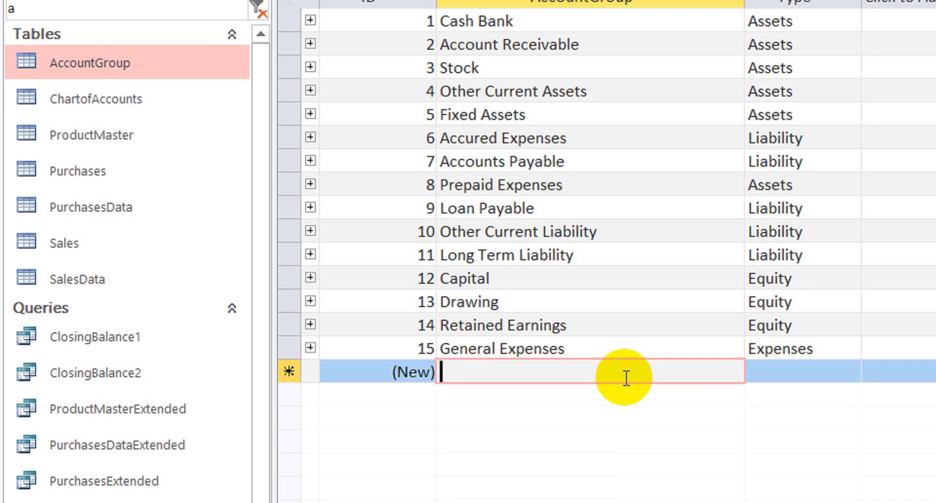
Add two more AccountGroup records named Sales and Other Income
{"action": "type", "text": "Sales"}
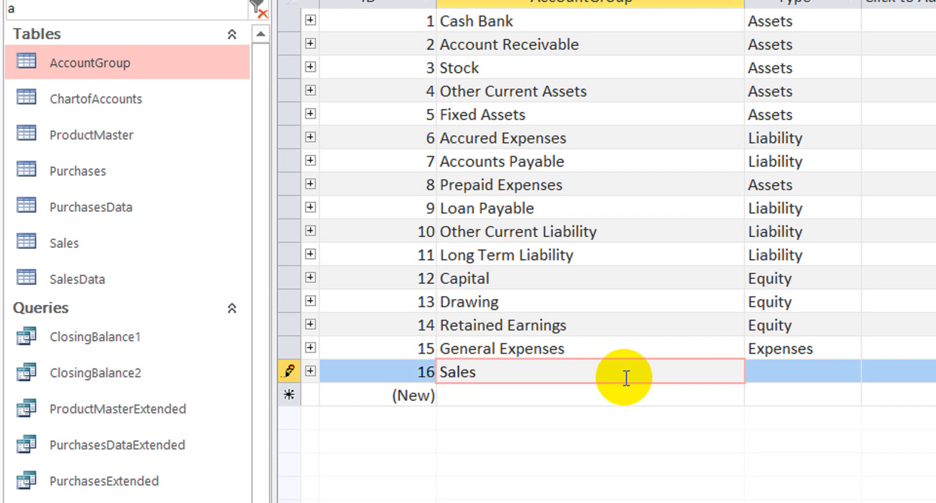
{"action": "key", "text": "Down"}
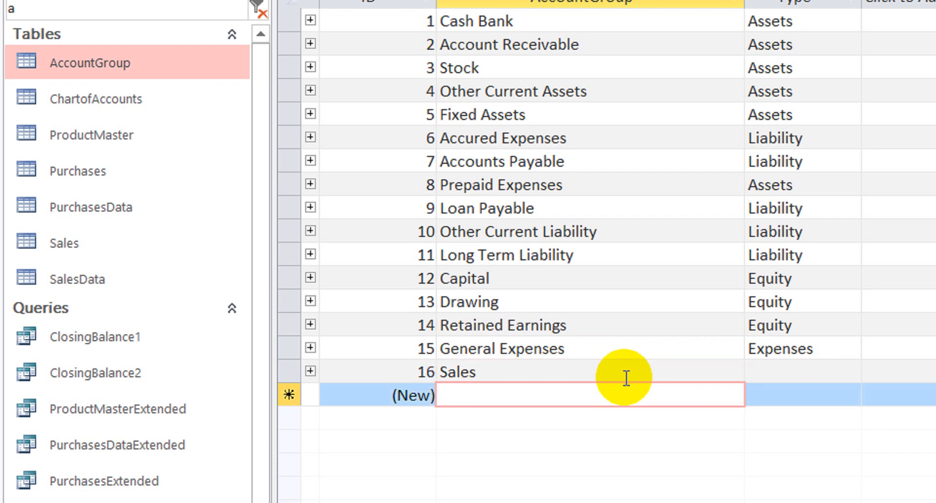
{"action": "type", "text": "Other"}
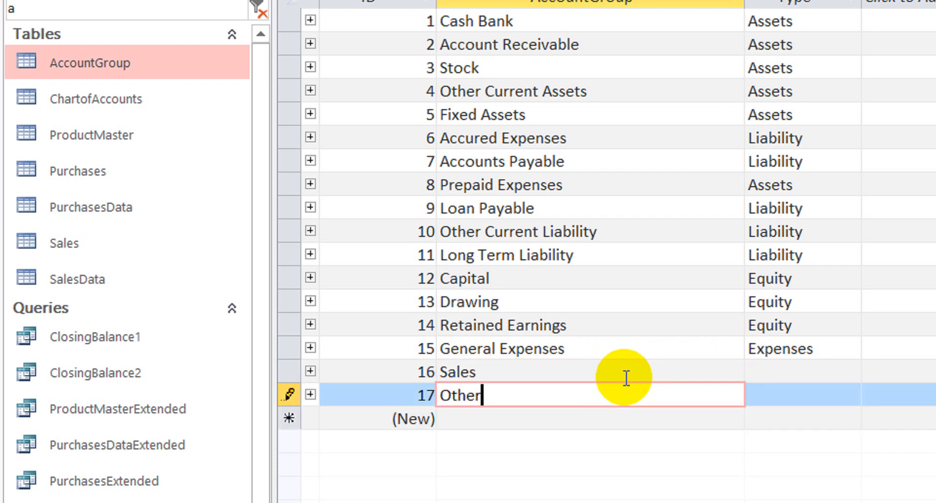
{"action": "type", "text": "Income"}
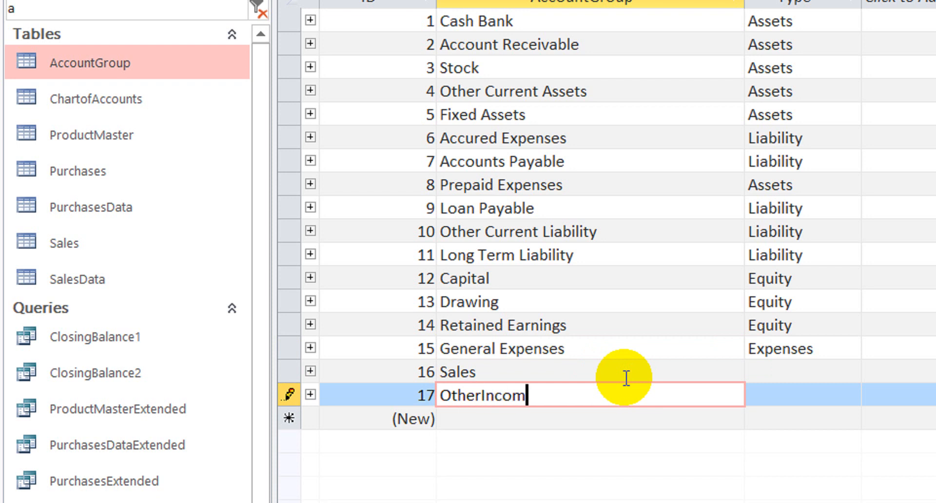
{"action": "key", "text": "Left"}
{"action": "key", "text": "Left"}
{"action": "key", "text": "Left"}
{"action": "key", "text": "Left"}
{"action": "key", "text": "Left"}
{"action": "key", "text": "Left"}
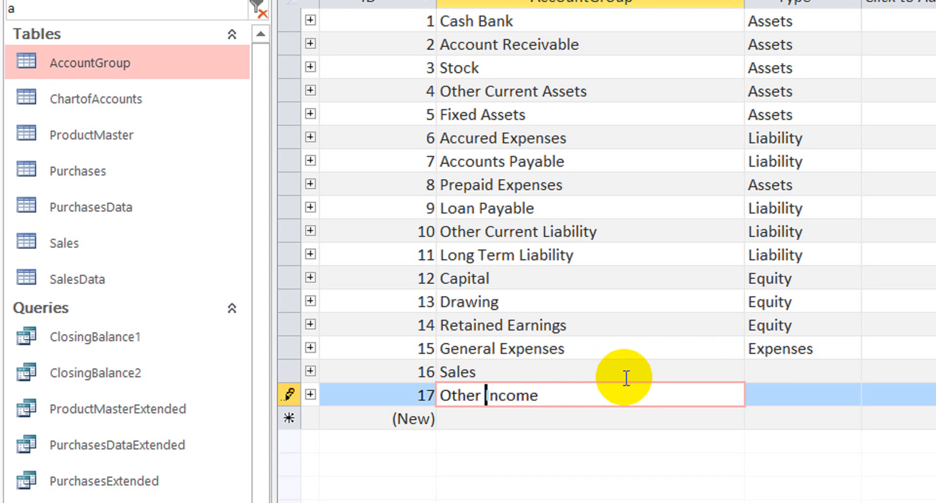
Replace the AccountGroup name Sales with Income
{"action": "key", "text": "Up"}
{"action": "key", "text": "Tab"}
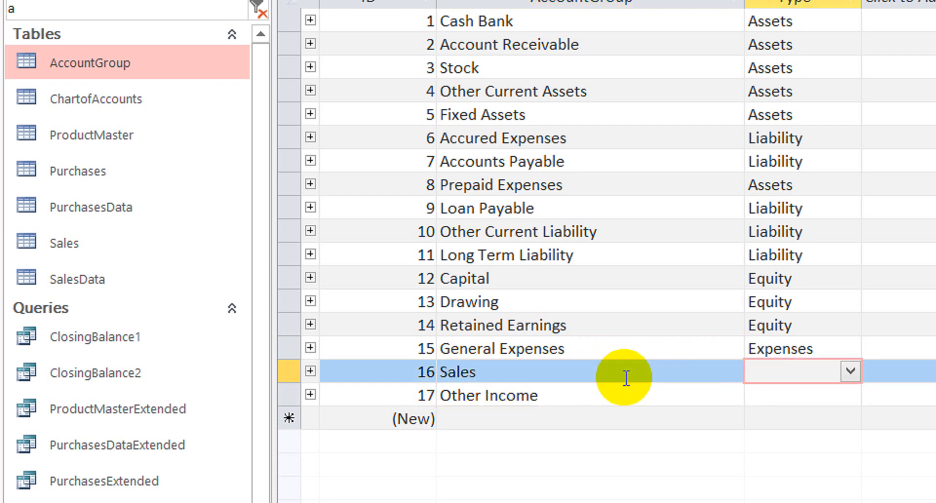
{"action": "key", "text": "Down"}
{"action": "key", "text": "Up"}
{"action": "key", "text": "shift+Tab"}
{"action": "type", "text": "in"}
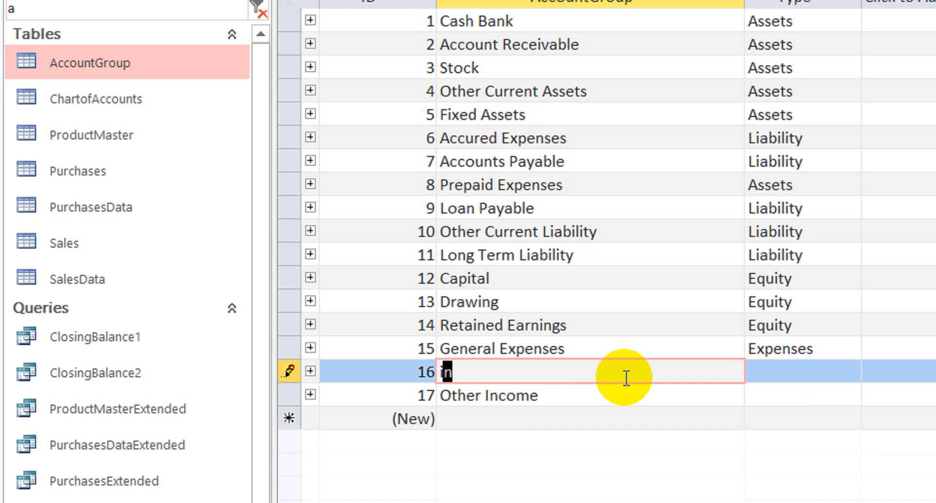
{"action": "type", "text": "Income"}
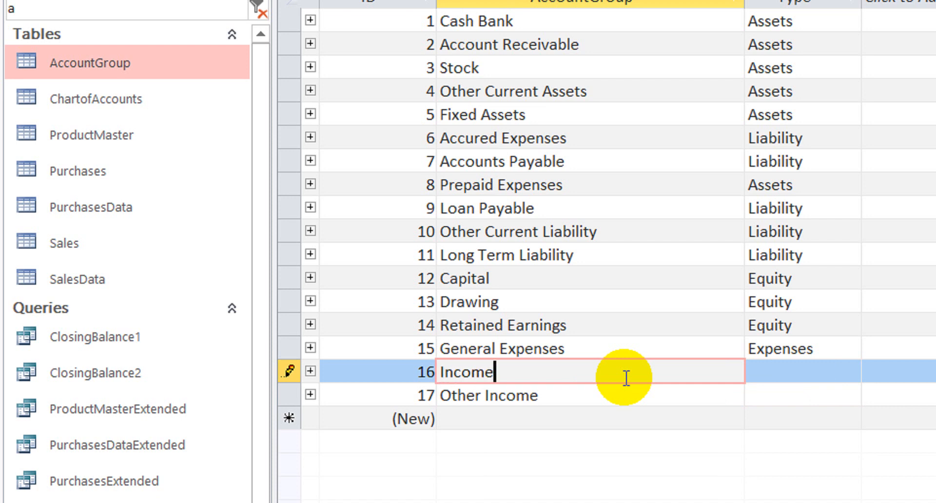
Replace the Other Income group name with Sales, and clear that name again
{"action": "key", "text": "Down"}
{"action": "type", "text": "Sales"}
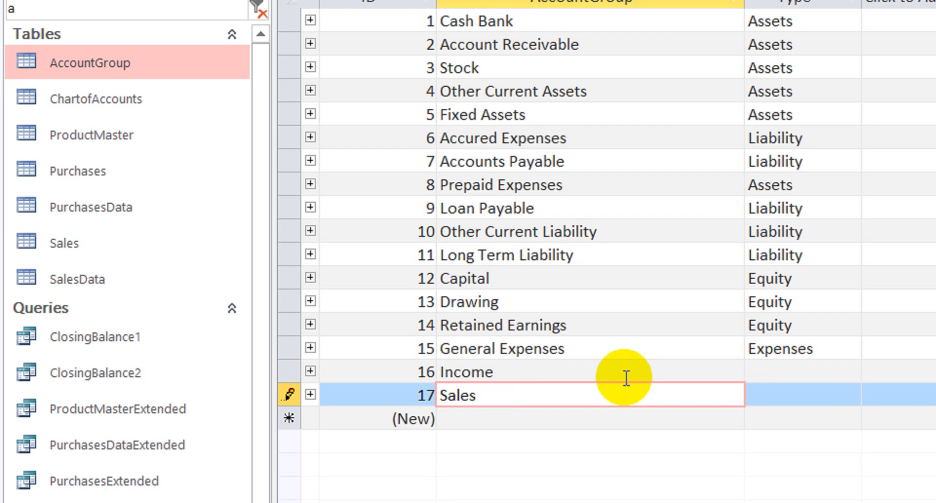
{"action": "key", "text": "Down"}
{"action": "key", "text": "Up"}
{"action": "key", "text": "Delete"}
{"action": "key", "text": "Up"}
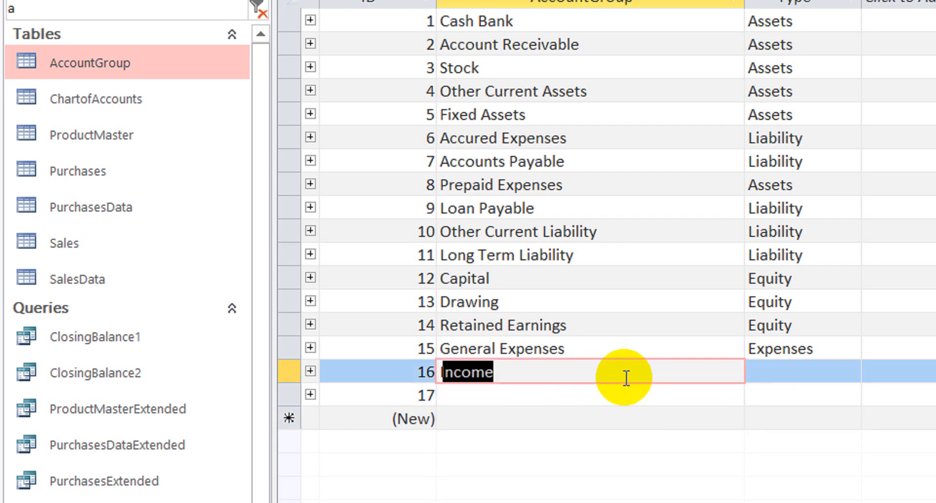
Set the Type of the Income group to Revenue
{"action": "key", "text": "Tab"}
{"action": "key", "text": "shift+Tab"}
{"action": "key", "text": "Tab"}
{"action": "type", "text": "revenue"}
{"action": "key", "text": "Down"}
{"action": "key", "text": "Up"}
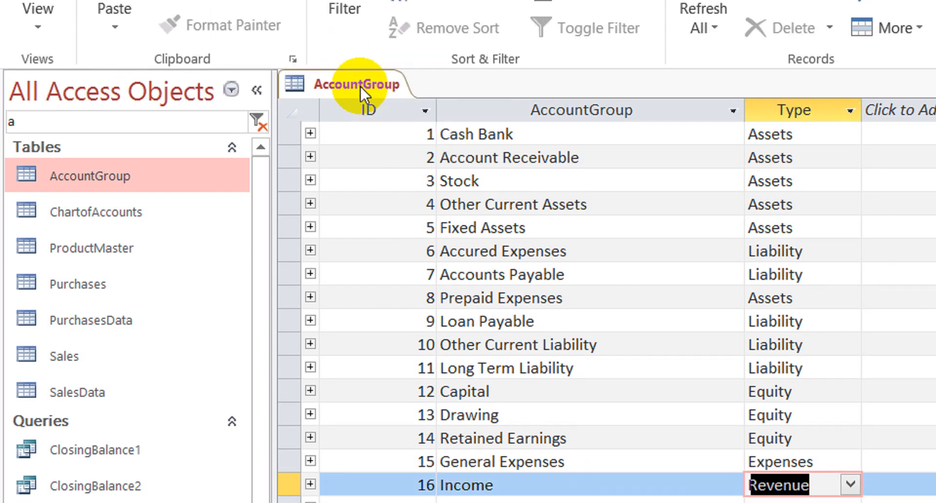
Close the AccountGroup table and open the Chart of Accounts form, filtering the object list by "cha" to find it
{"action": "right_click", "coordinate": [359, 113]}
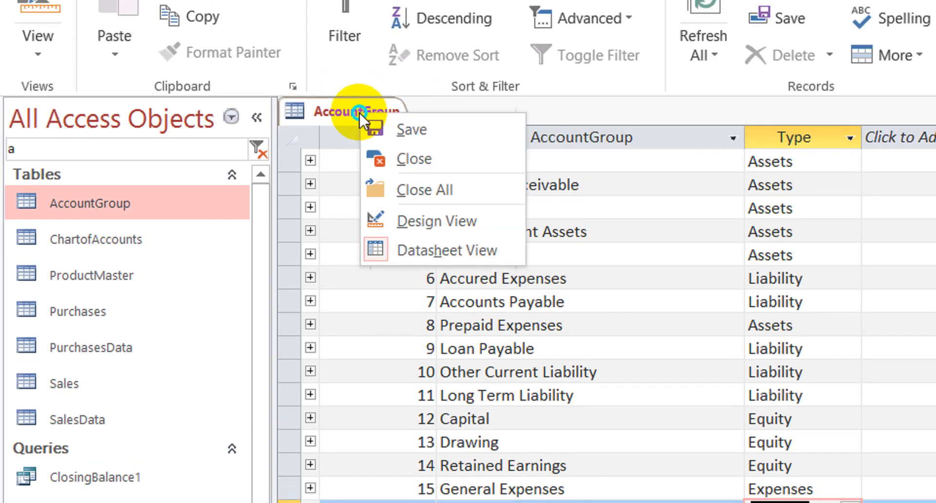
{"action": "left_click", "coordinate": [412, 161]}
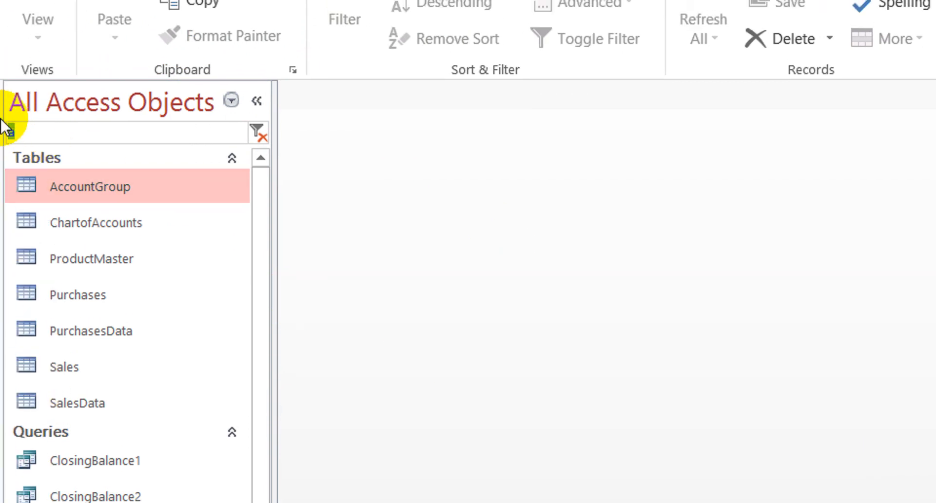
{"action": "type", "text": "acha"}
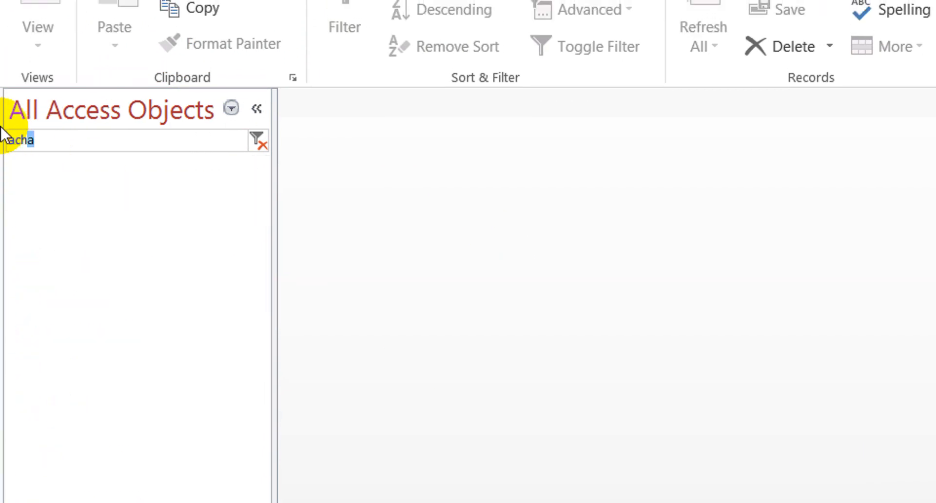
{"action": "key", "text": "shift+Left"}
{"action": "key", "text": "shift+Left"}
{"action": "key", "text": "shift+Left"}
{"action": "type", "text": "cha"}
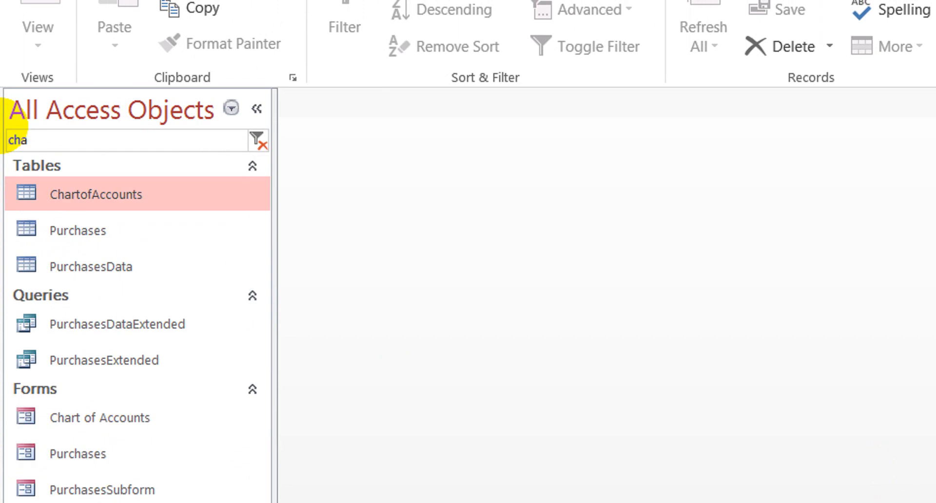
{"action": "double_click", "coordinate": [133, 422]}
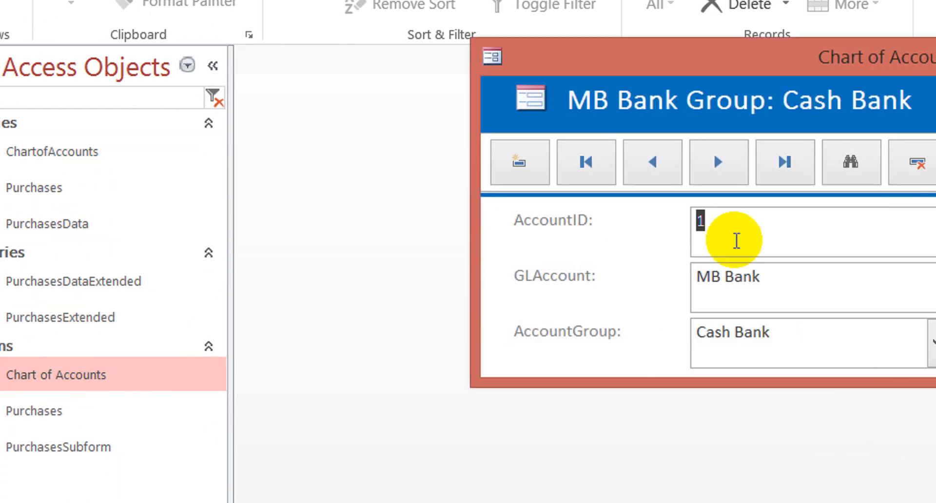
Add a new account record with GLAccount Sales and assign it to the Income account group
{"action": "left_click", "coordinate": [529, 167]}
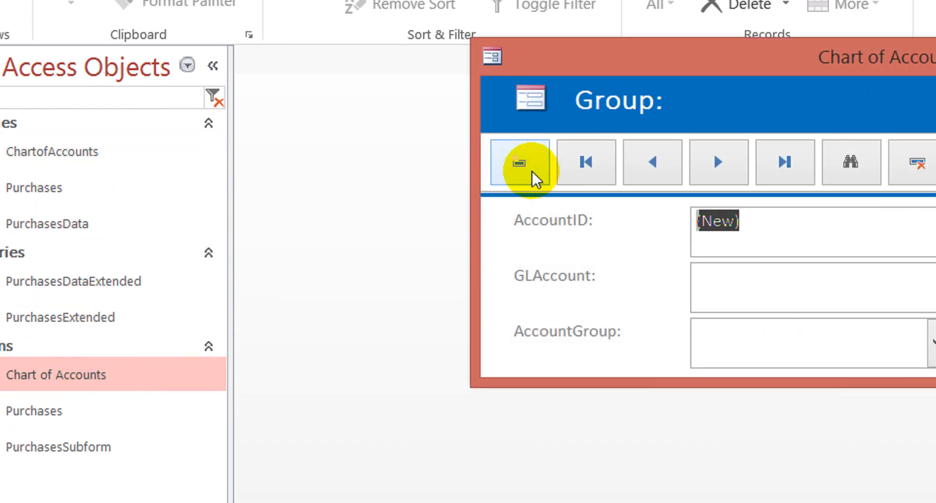
{"action": "left_click", "coordinate": [839, 288]}
{"action": "type", "text": "S"}
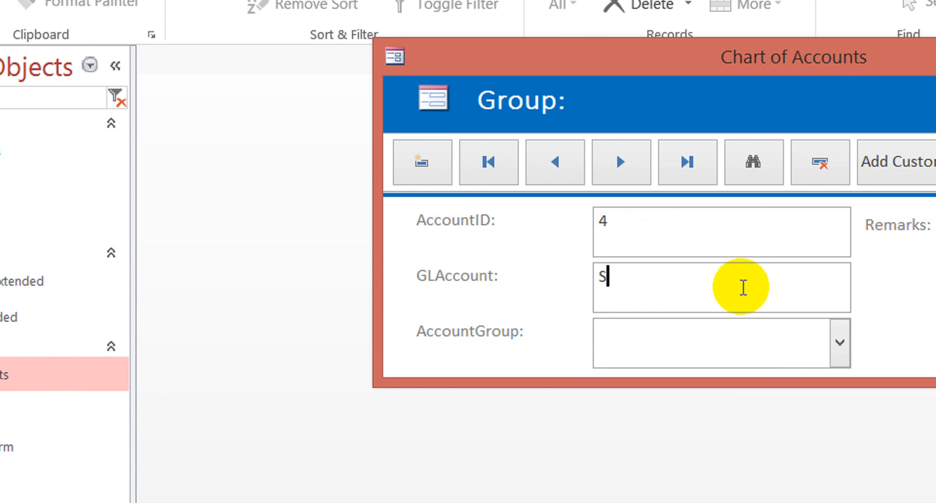
{"action": "type", "text": "ales"}
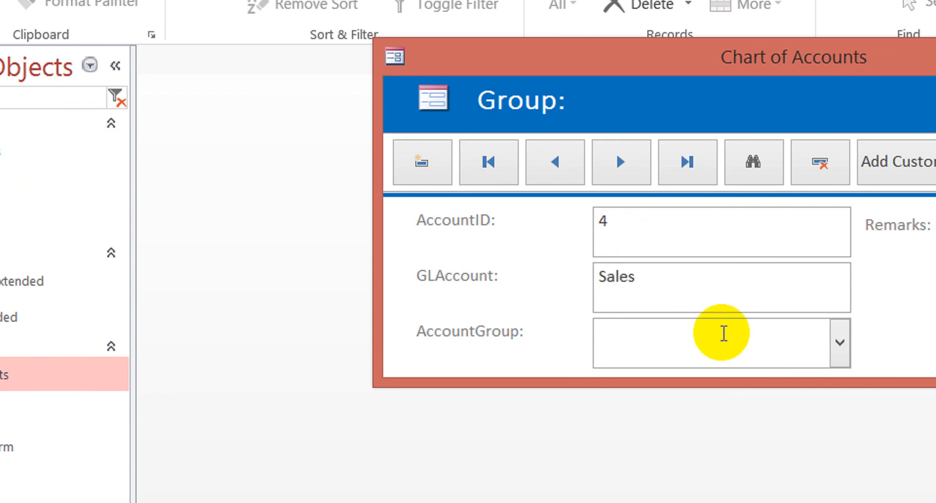
{"action": "left_click", "coordinate": [712, 345]}
{"action": "type", "text": "income"}
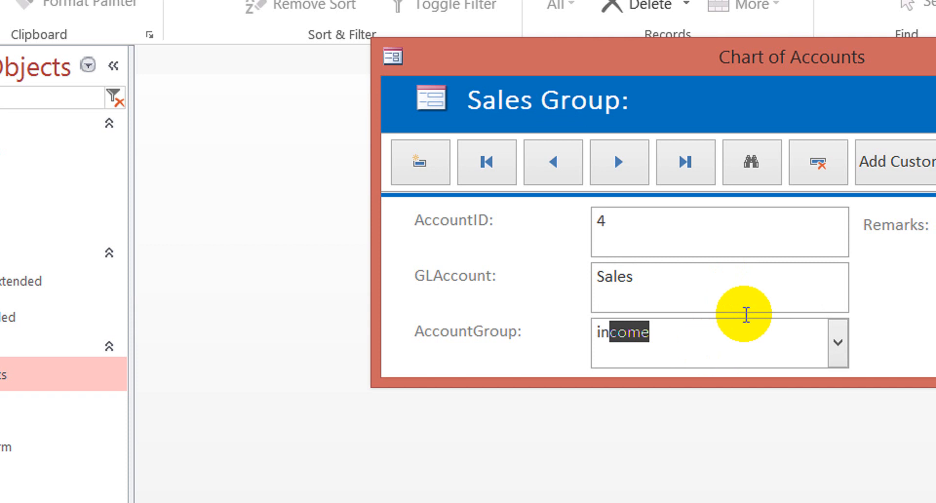
{"action": "left_click", "coordinate": [793, 238]}
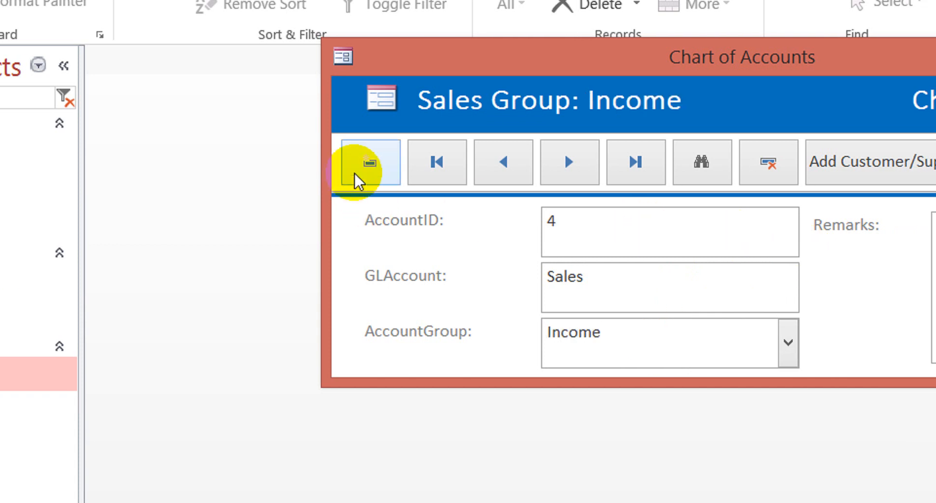
Add a new account record with GLAccount Other Income in the Income account group
{"action": "left_click", "coordinate": [380, 166]}
{"action": "left_click", "coordinate": [635, 276]}
{"action": "type", "text": "Other"}
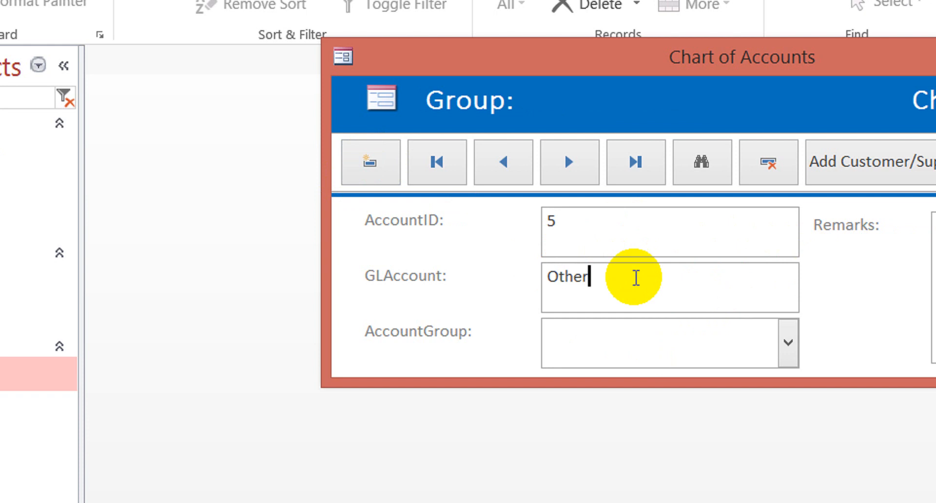
{"action": "type", "text": " Income"}
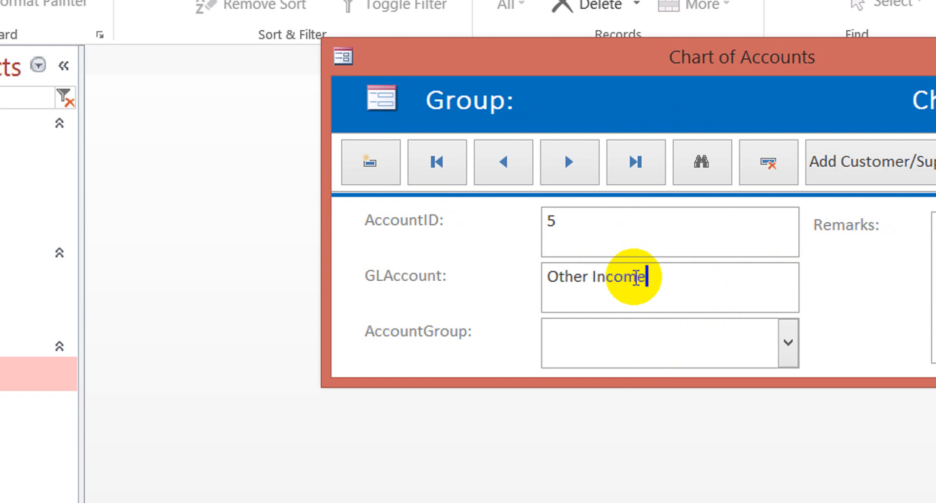
{"action": "key", "text": "Tab"}
{"action": "type", "text": "in"}
{"action": "key", "text": "Tab"}
Add a new account record with GLAccount Purchases Stock and set its account group to Stock
{"action": "left_click", "coordinate": [376, 165]}
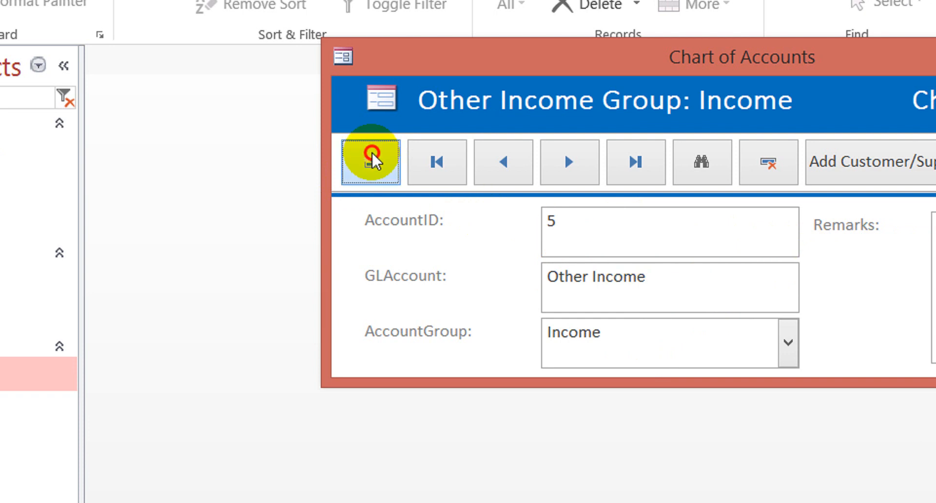
{"action": "left_click", "coordinate": [672, 294]}
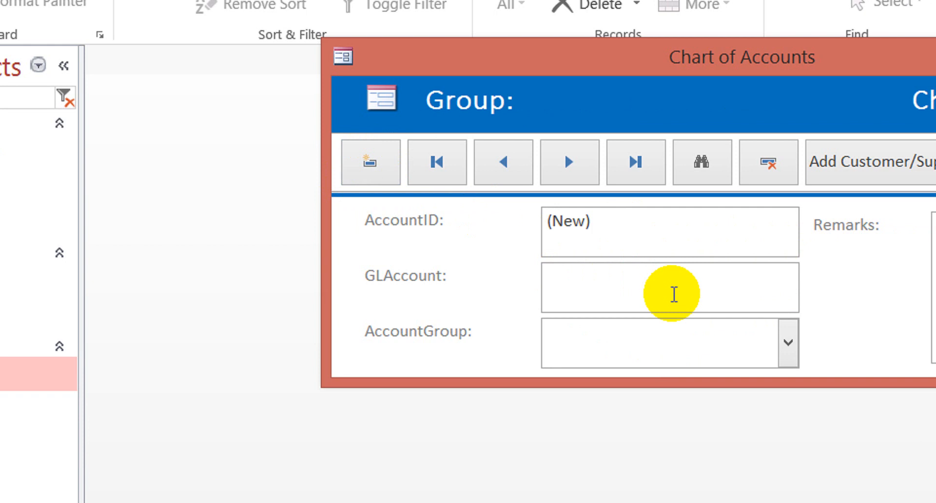
{"action": "type", "text": "p"}
{"action": "key", "text": "shift+Home"}
{"action": "type", "text": "u"}
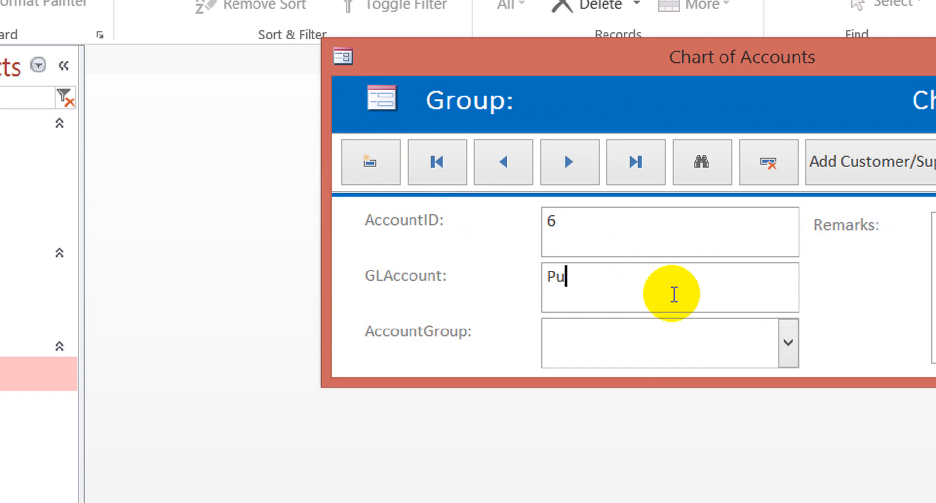
{"action": "type", "text": "rchas"}
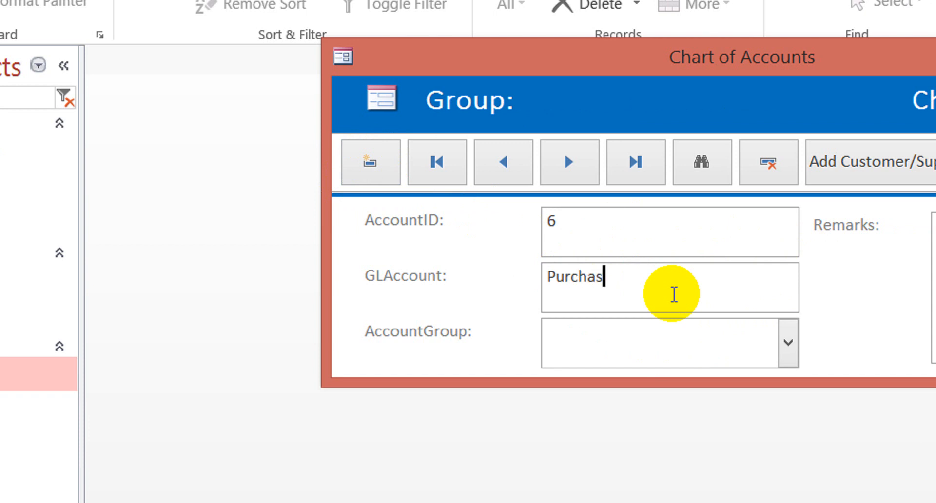
{"action": "type", "text": "es Stock"}
{"action": "left_click", "coordinate": [678, 360]}
{"action": "type", "text": "stock"}
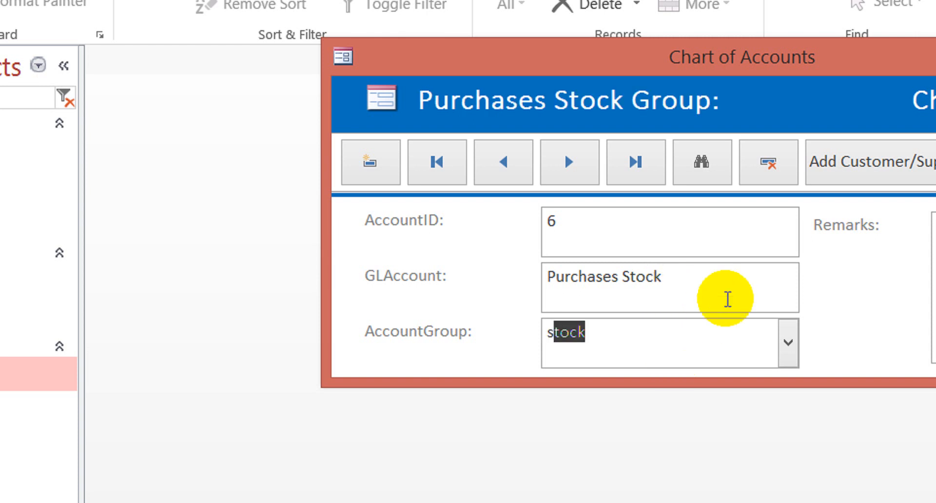
{"action": "left_click", "coordinate": [733, 296]}
Add a new account record with GLAccount Purchase Discount and set its account group to Stock
{"action": "left_click", "coordinate": [378, 166]}
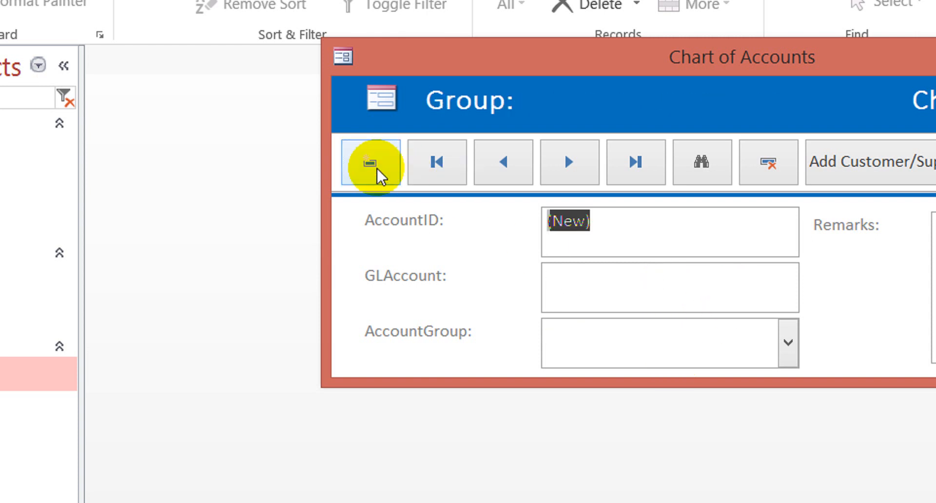
{"action": "left_click", "coordinate": [691, 279]}
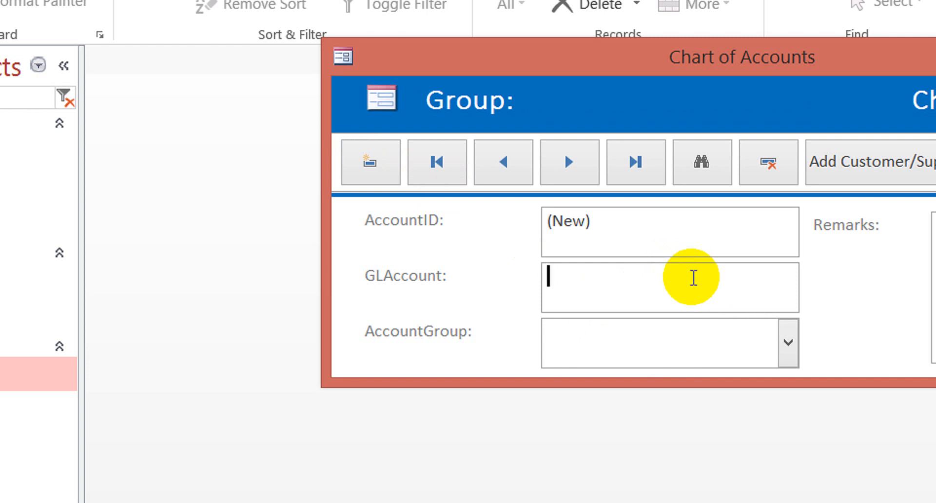
{"action": "left_click", "coordinate": [613, 291]}
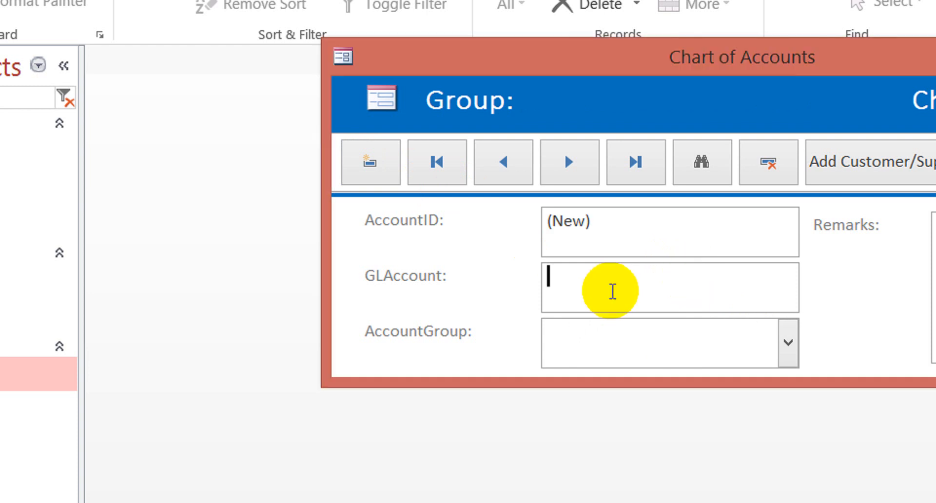
{"action": "type", "text": "p"}
{"action": "key", "text": "shift+Left"}
{"action": "type", "text": "Pur"}
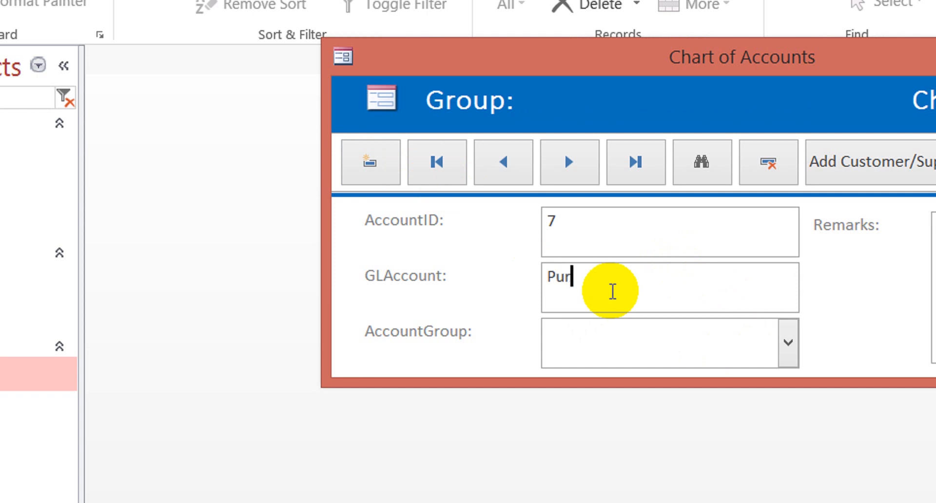
{"action": "type", "text": "chaes"}
{"action": "type", "text": " S"}
{"action": "key", "text": "shift+Left"}
{"action": "key", "text": "BackSpace"}
{"action": "type", "text": "Discu"}
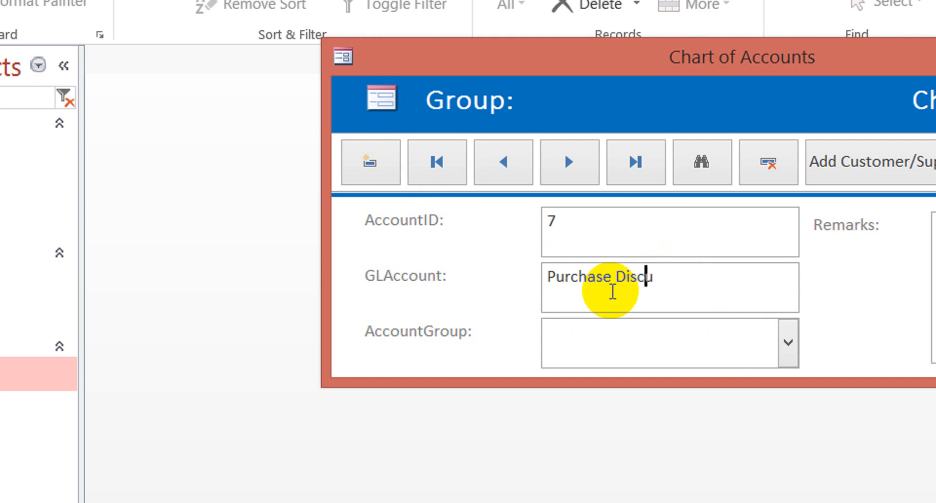
{"action": "key", "text": "BackSpace"}
{"action": "type", "text": "ount"}
{"action": "key", "text": "Tab"}
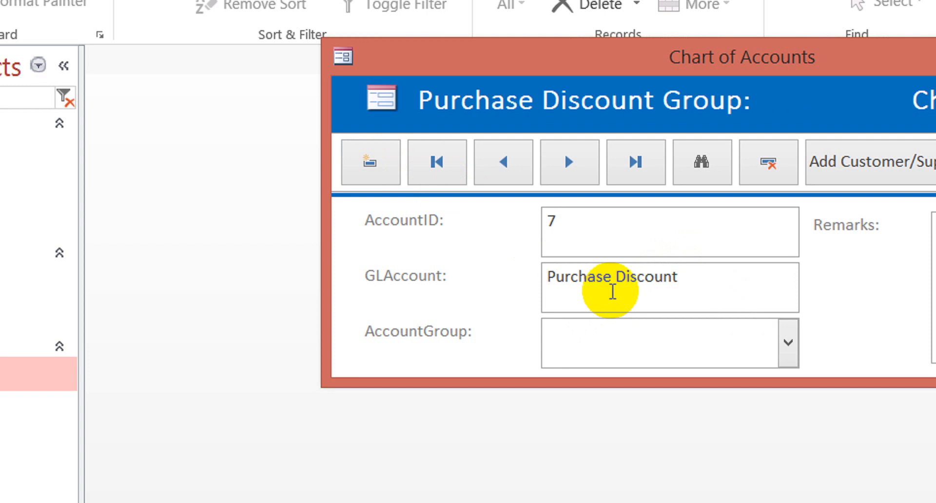
{"action": "type", "text": "stock"}
{"action": "left_click", "coordinate": [727, 286]}
Add a new account record with GLAccount Purchase Return and set its account group to Stock
{"action": "left_click", "coordinate": [374, 166]}
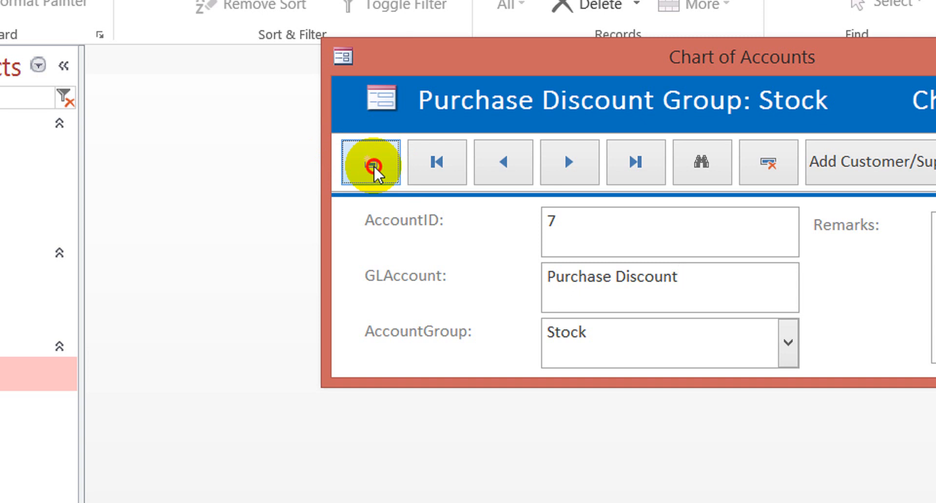
{"action": "left_click", "coordinate": [643, 287]}
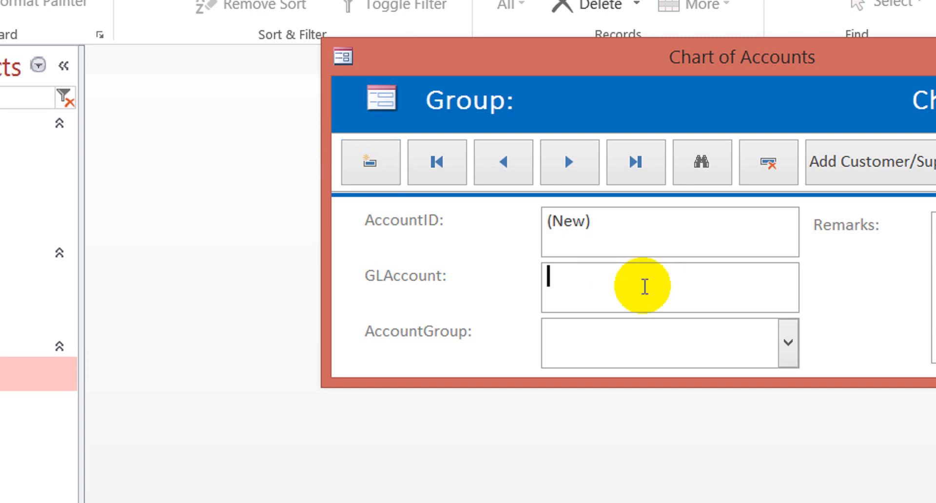
{"action": "type", "text": "Pur"}
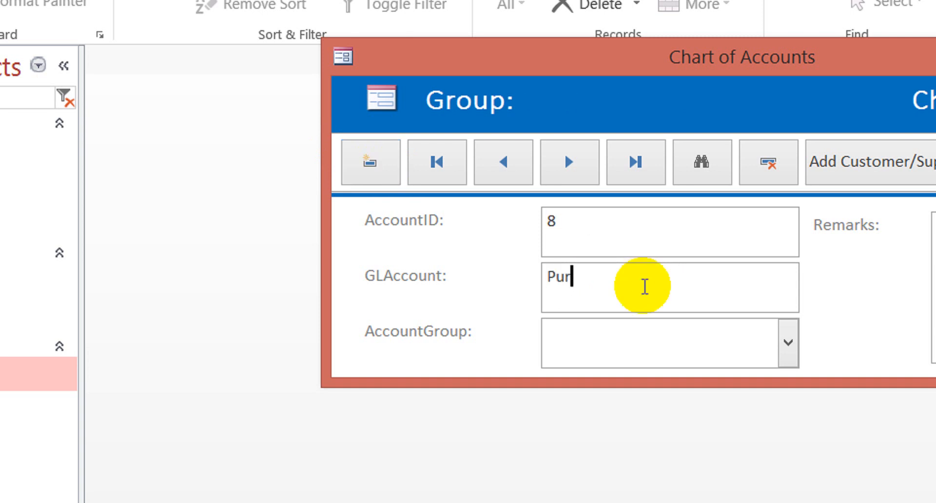
{"action": "type", "text": "chase"}
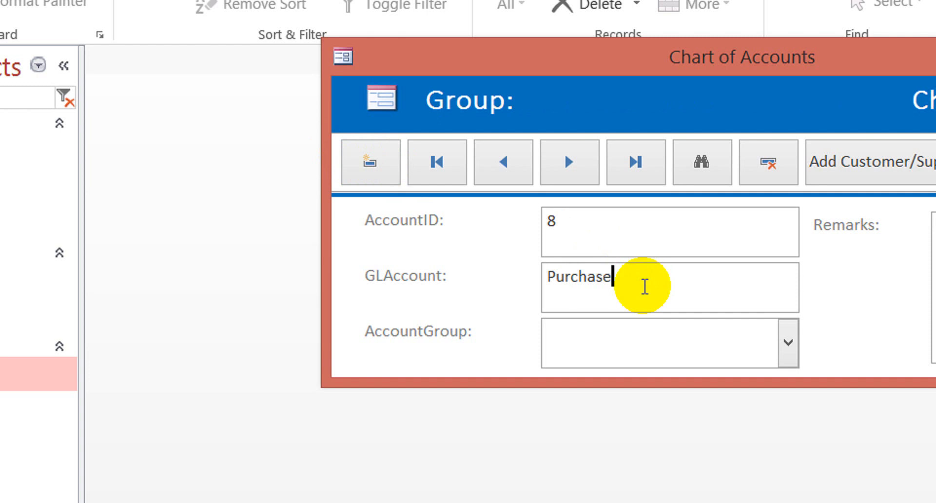
{"action": "type", "text": " Return"}
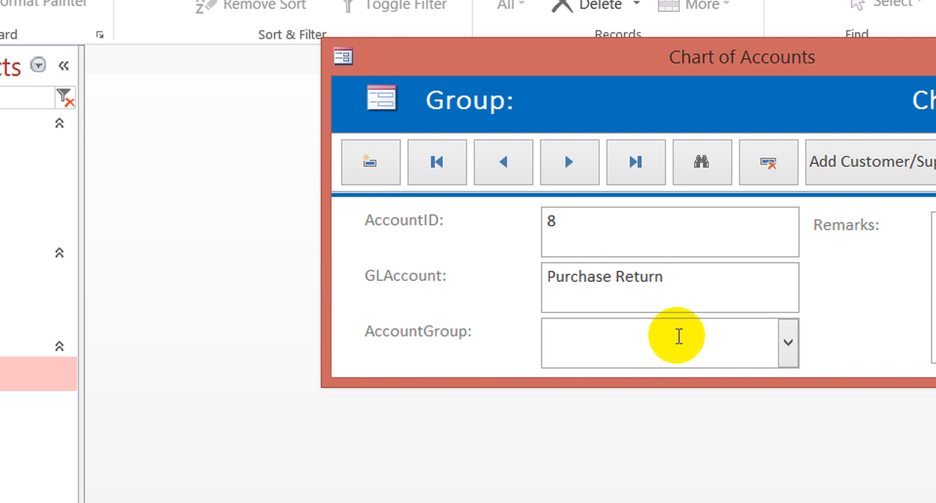
{"action": "left_click", "coordinate": [677, 335]}
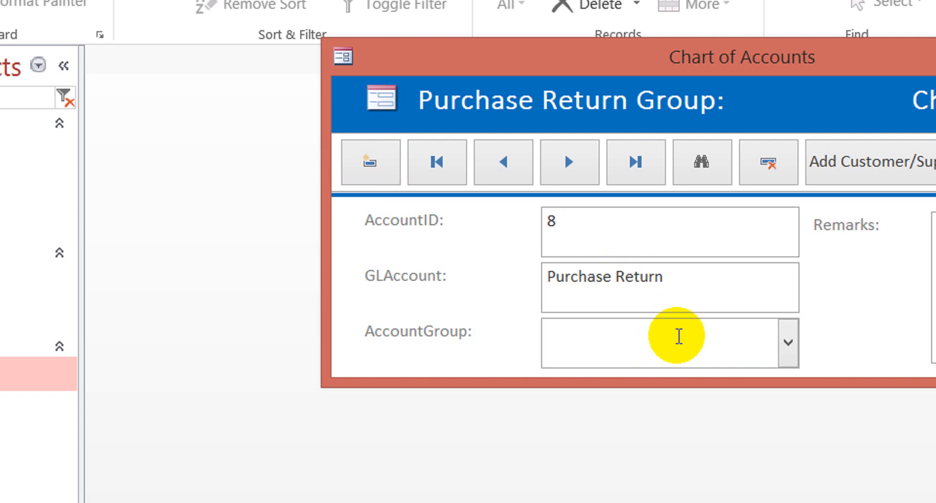
{"action": "left_click", "coordinate": [635, 335]}
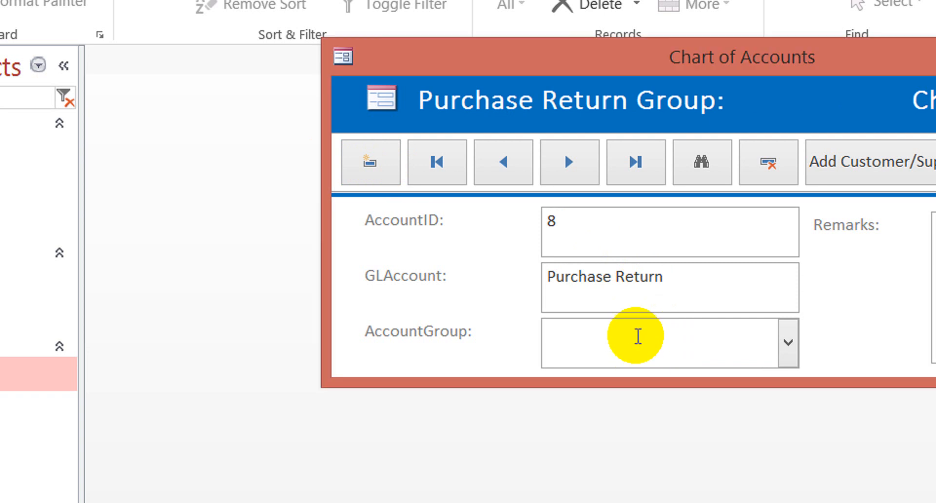
{"action": "type", "text": "stock"}
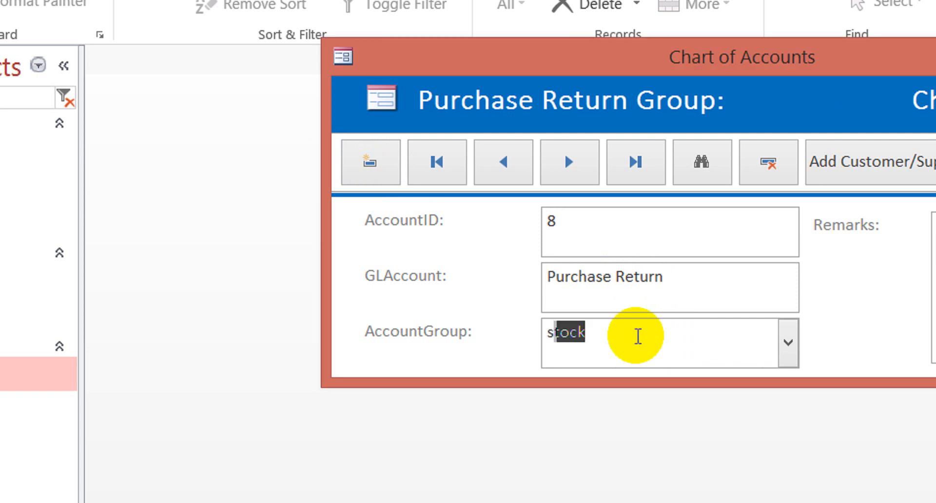
Add a new account record with GLAccount Sales Discount and set its account group to Income
{"action": "left_click", "coordinate": [365, 165]}
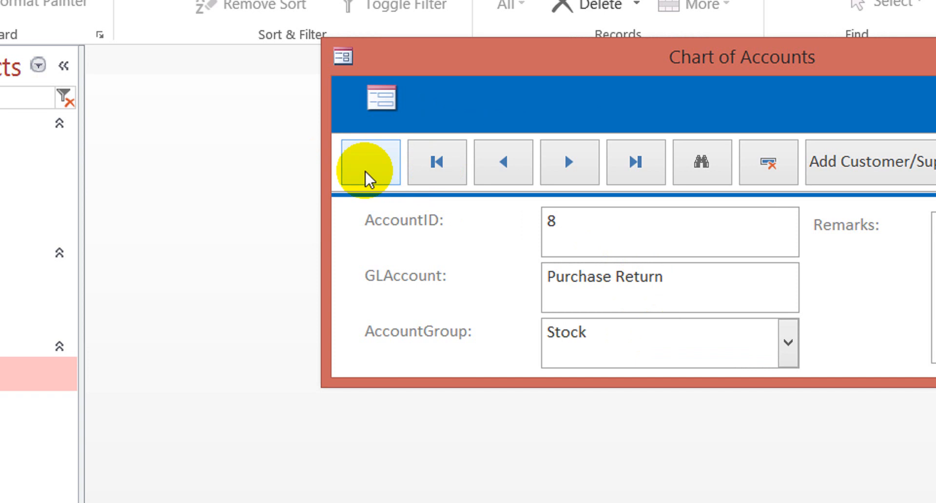
{"action": "left_click", "coordinate": [608, 275]}
{"action": "type", "text": "S"}
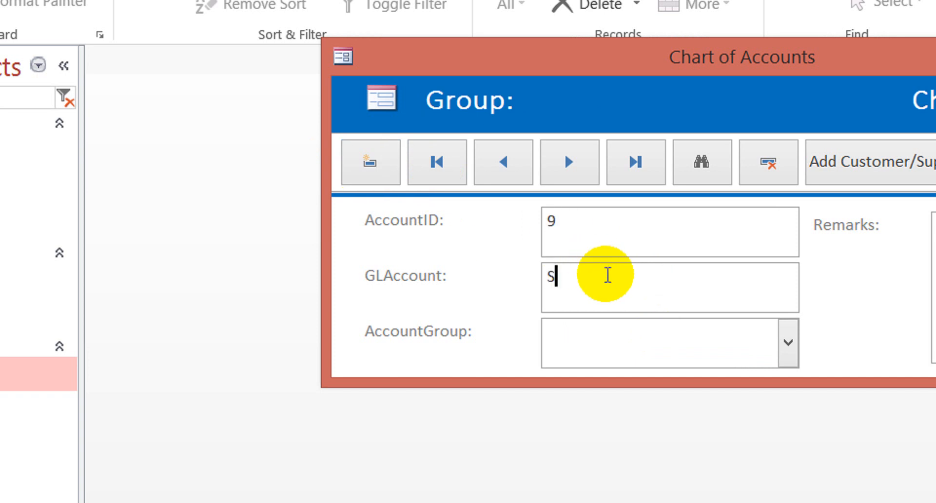
{"action": "type", "text": "ales Discount"}
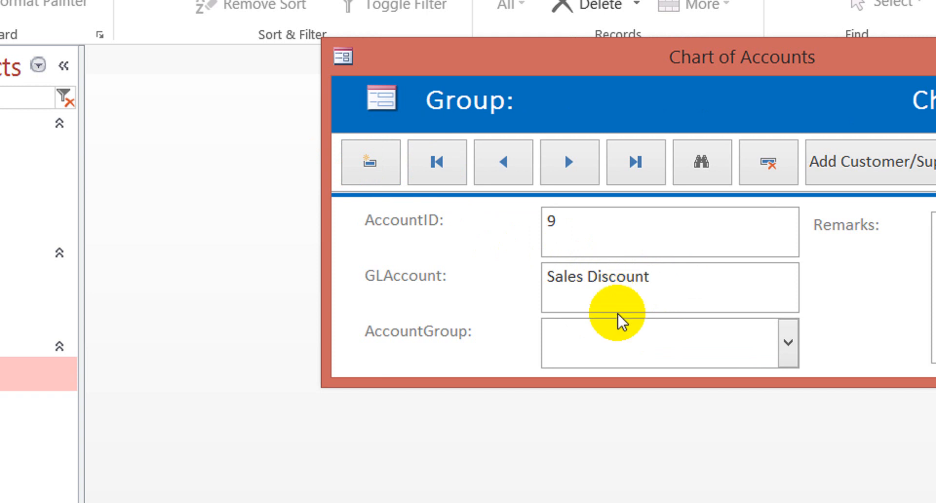
{"action": "left_click", "coordinate": [648, 349]}
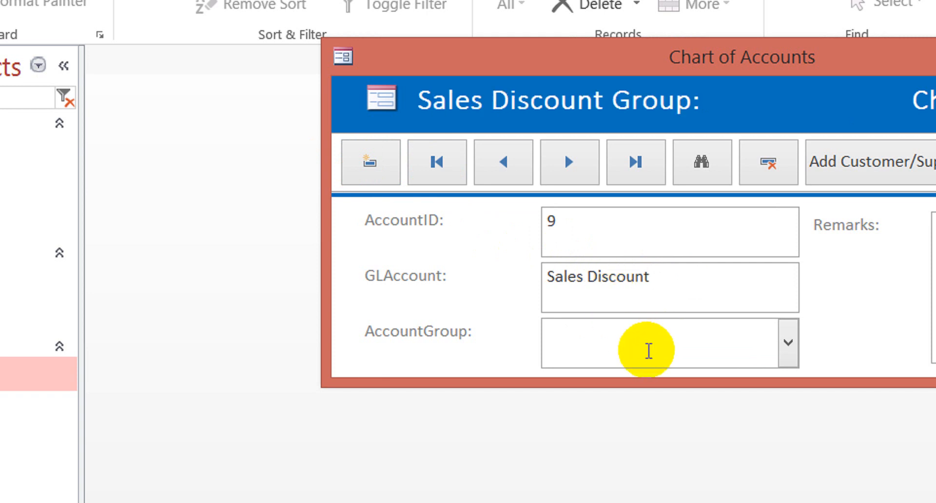
{"action": "type", "text": "income"}
{"action": "left_click", "coordinate": [718, 291]}
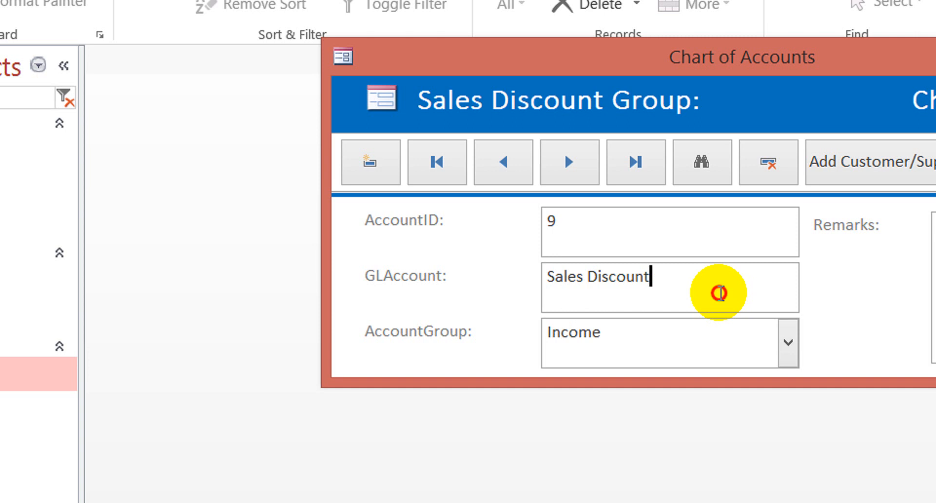
Add a new account record with GLAccount Sales Return and set its account group to Income
{"action": "left_click", "coordinate": [363, 165]}
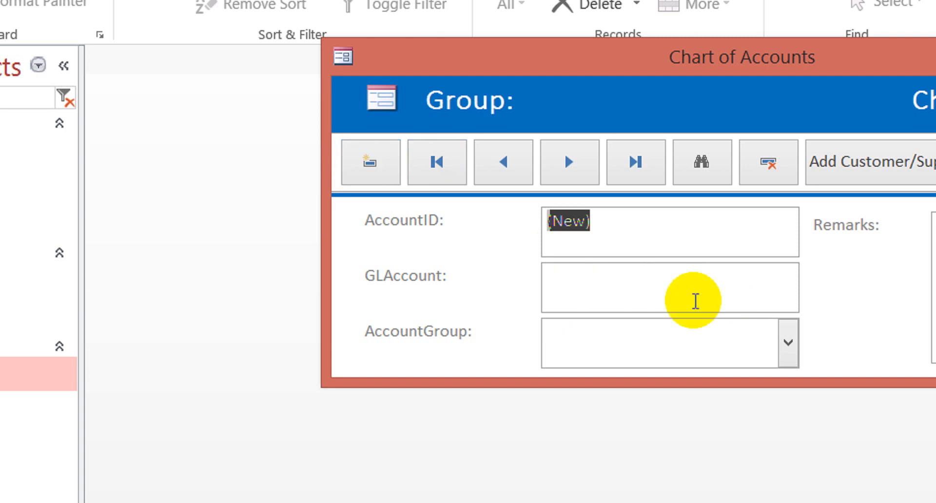
{"action": "left_click", "coordinate": [698, 290]}
{"action": "type", "text": "sa"}
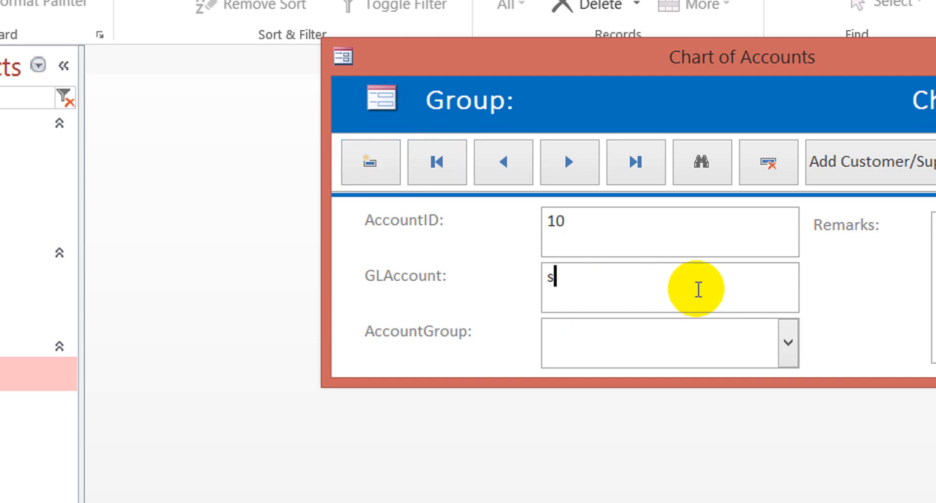
{"action": "key", "text": "shift+Left"}
{"action": "key", "text": "shift+Left"}
{"action": "type", "text": "Sales "}
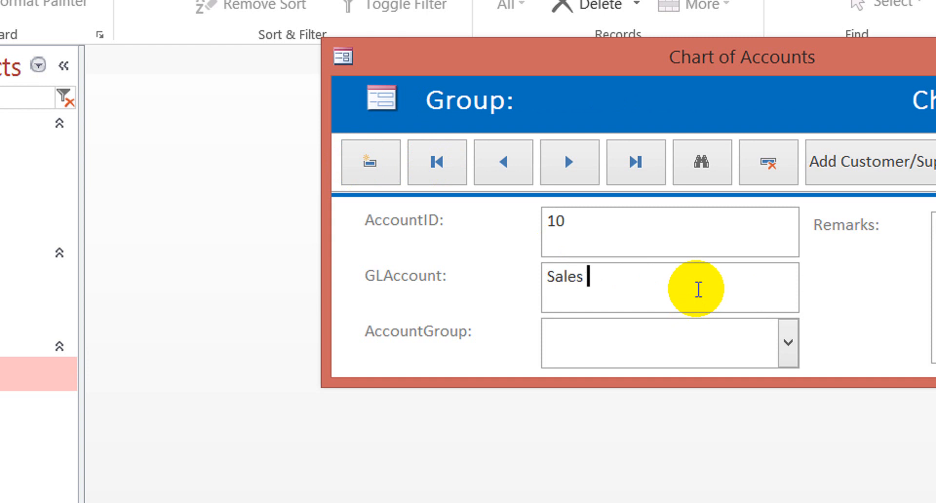
{"action": "type", "text": "Return"}
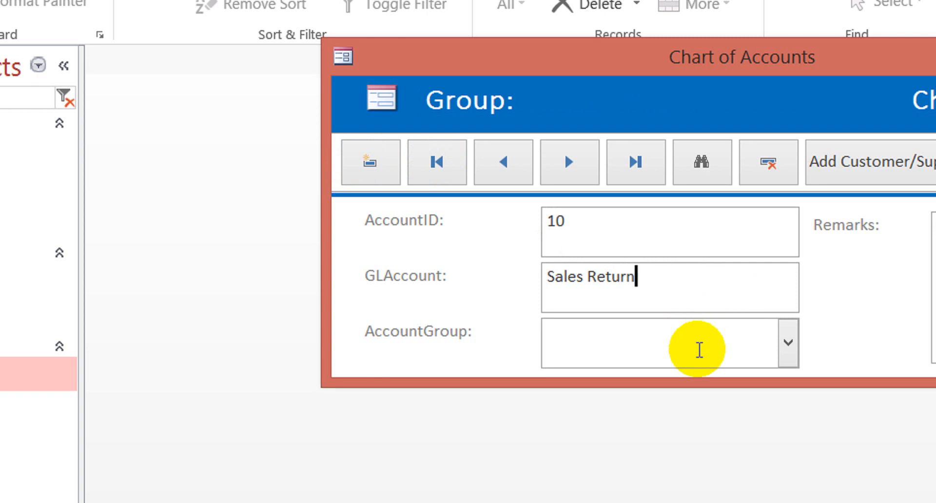
{"action": "left_click", "coordinate": [699, 350]}
{"action": "type", "text": "in"}
{"action": "left_click", "coordinate": [735, 282]}
Add a new account record with GLAccount Telephone and set its account group to General Expenses
{"action": "left_click", "coordinate": [371, 167]}
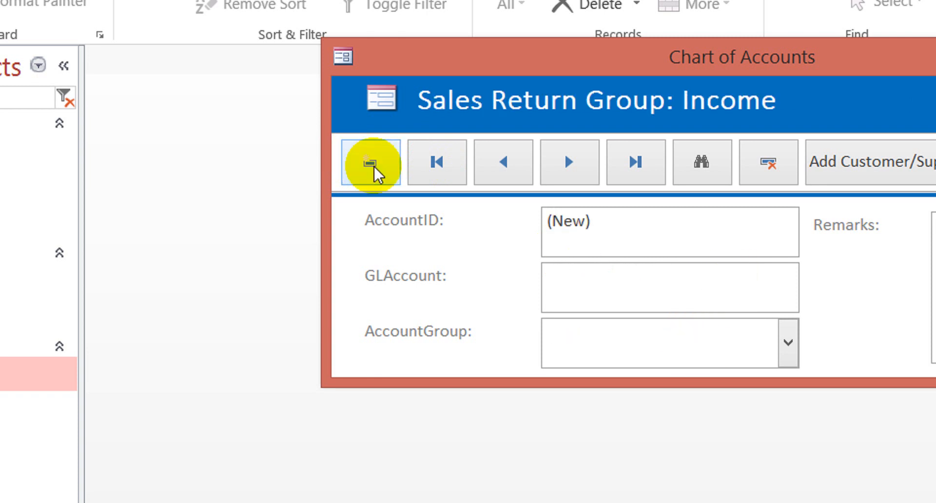
{"action": "left_click", "coordinate": [620, 281]}
{"action": "type", "text": "T"}
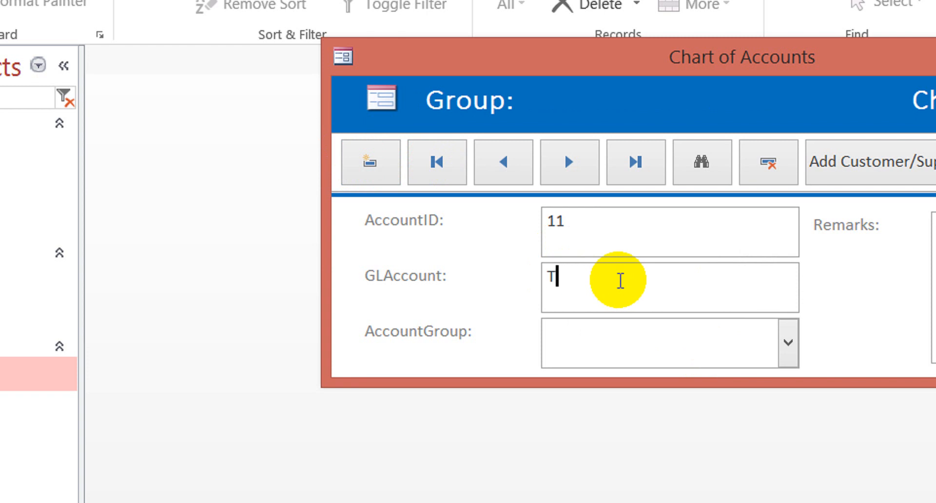
{"action": "type", "text": "elephone"}
{"action": "left_click", "coordinate": [658, 339]}
{"action": "type", "text": "e"}
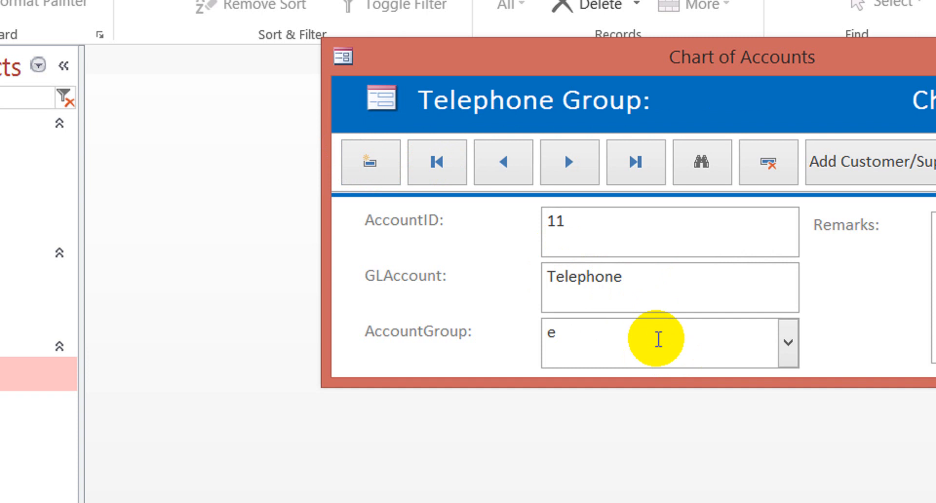
{"action": "key", "text": "BackSpace"}
{"action": "type", "text": "general Expenses"}
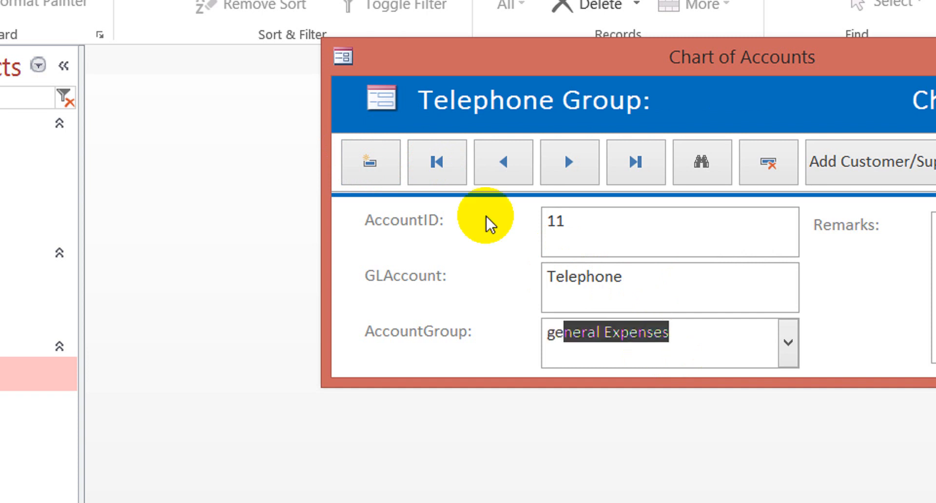
Add a new account record with GLAccount Salary and set its account group to General Expenses
{"action": "left_click", "coordinate": [386, 169]}
{"action": "left_click", "coordinate": [643, 298]}
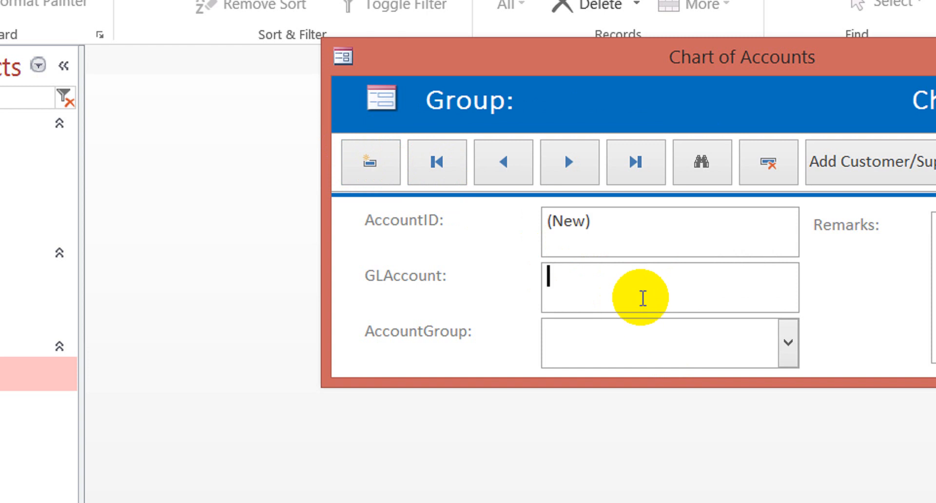
{"action": "type", "text": "Salary"}
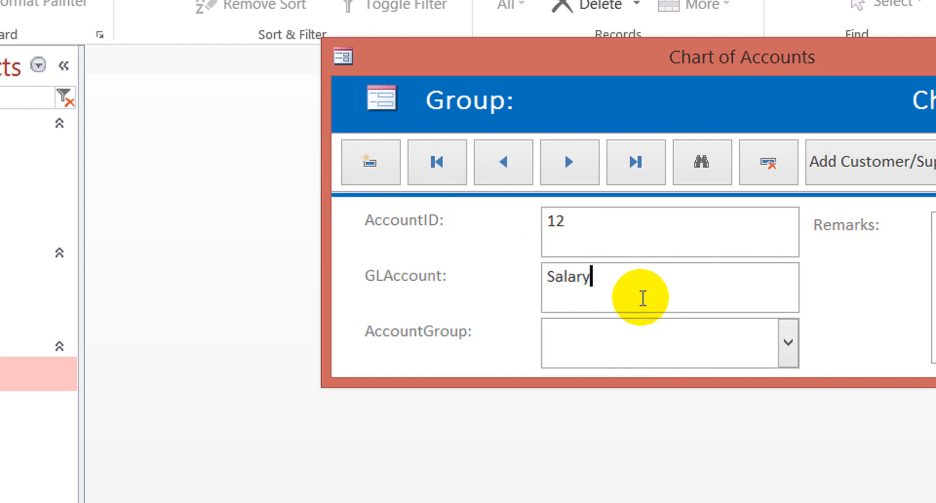
{"action": "left_click", "coordinate": [619, 348]}
{"action": "type", "text": "general Expenses"}
Add a new account record whose GLAccount is the owner's name followed by Capital, and set its account group to Capital
{"action": "left_click", "coordinate": [383, 156]}
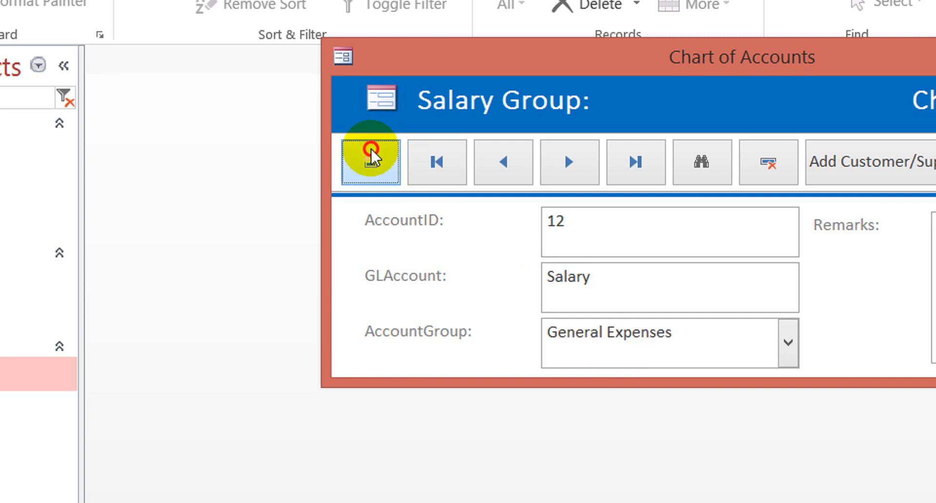
{"action": "left_click", "coordinate": [651, 297]}
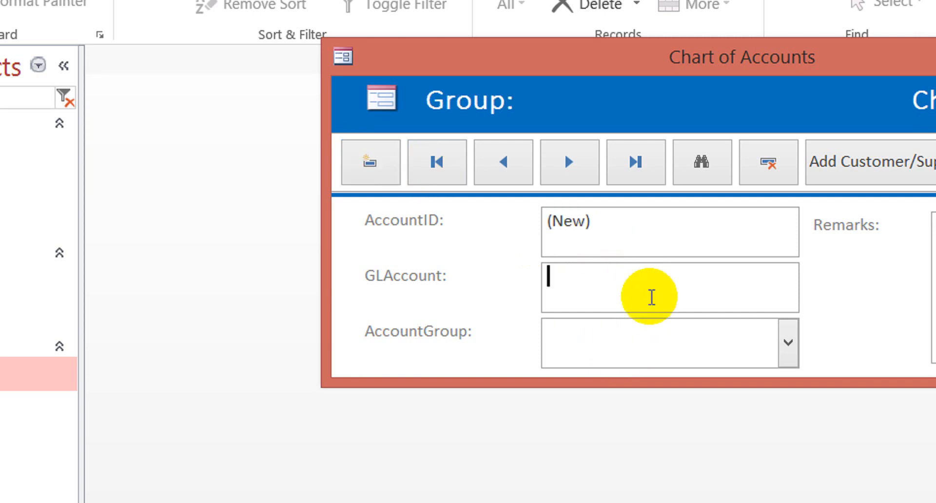
{"action": "type", "text": "m"}
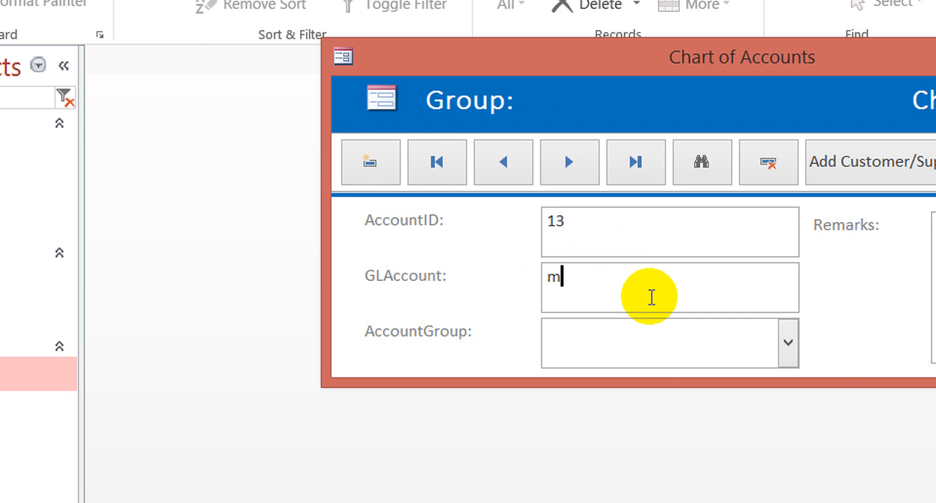
{"action": "key", "text": "shift+Home"}
{"action": "type", "text": "Mr.Sajid"}
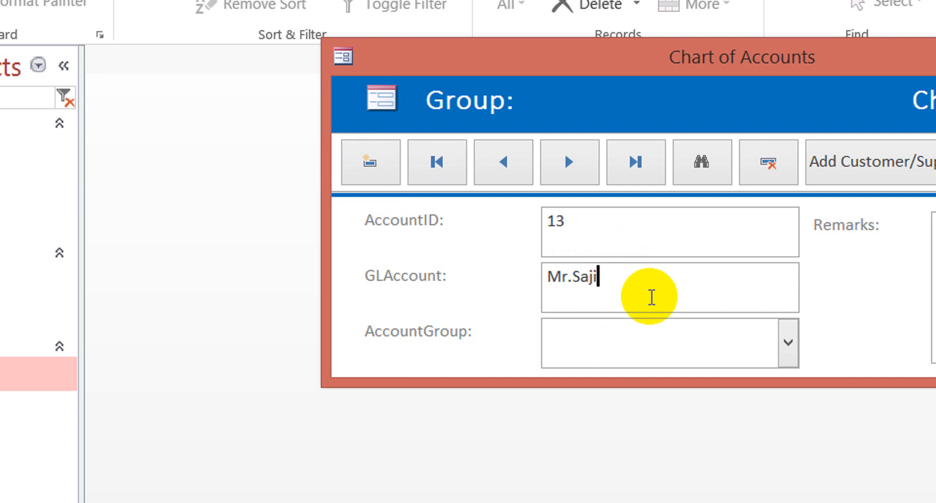
{"action": "left_click", "coordinate": [651, 331]}
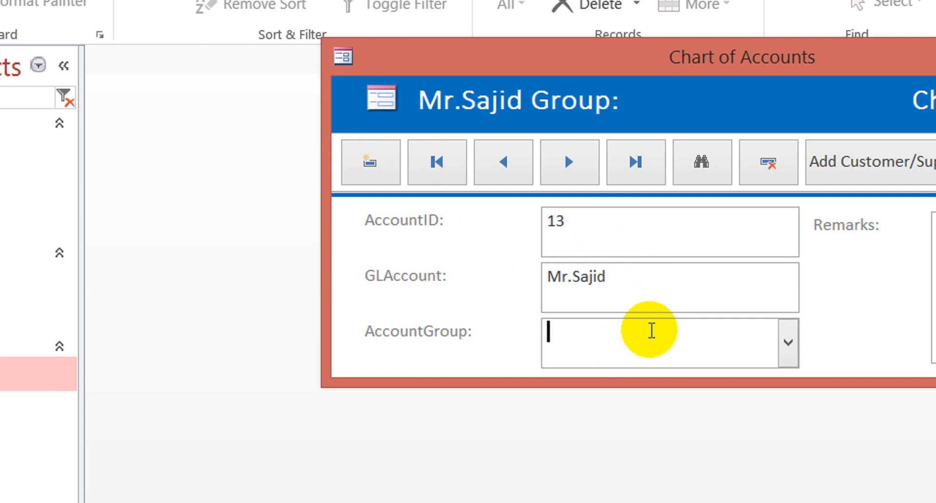
{"action": "left_click_drag", "start_coordinate": [633, 273], "coordinate": [478, 250]}
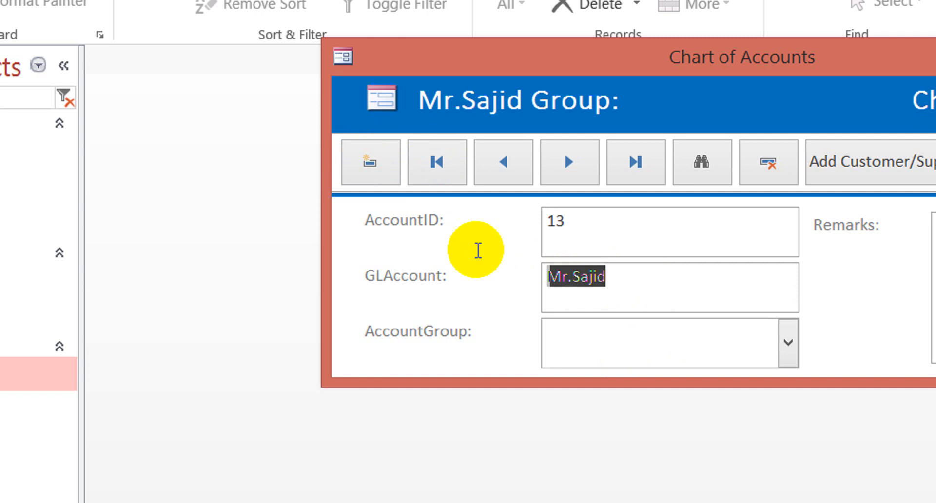
{"action": "type", "text": "Sajid"}
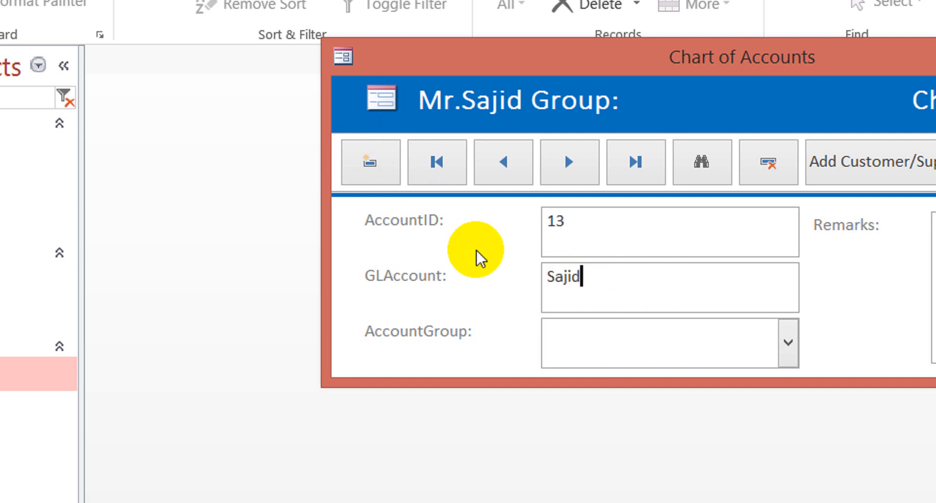
{"action": "type", "text": " Capital"}
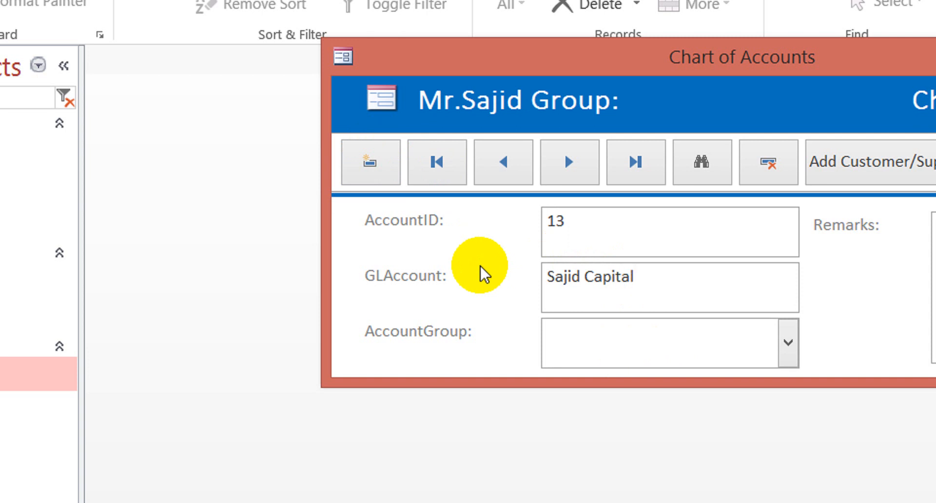
{"action": "left_click", "coordinate": [610, 341]}
{"action": "type", "text": "capital"}
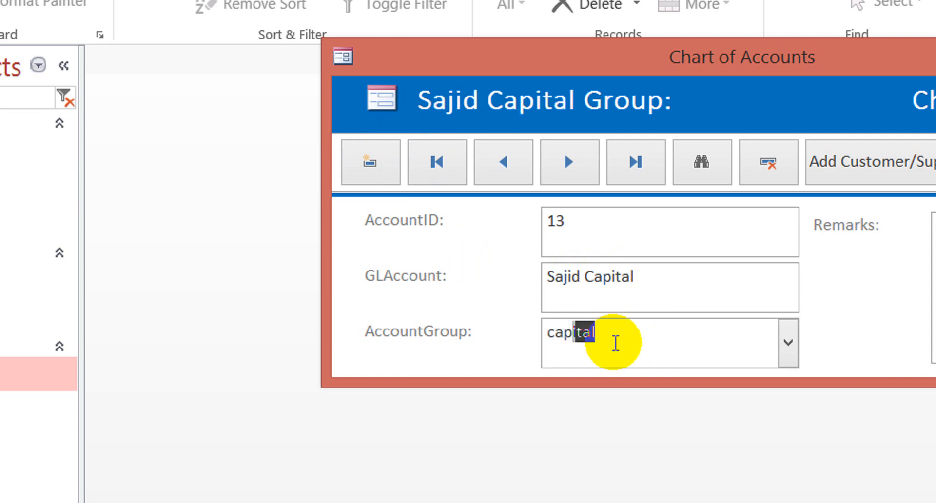
Add a new account record whose GLAccount is Drawing followed by the owner's name, and set its account group to Drawing
{"action": "left_click", "coordinate": [379, 160]}
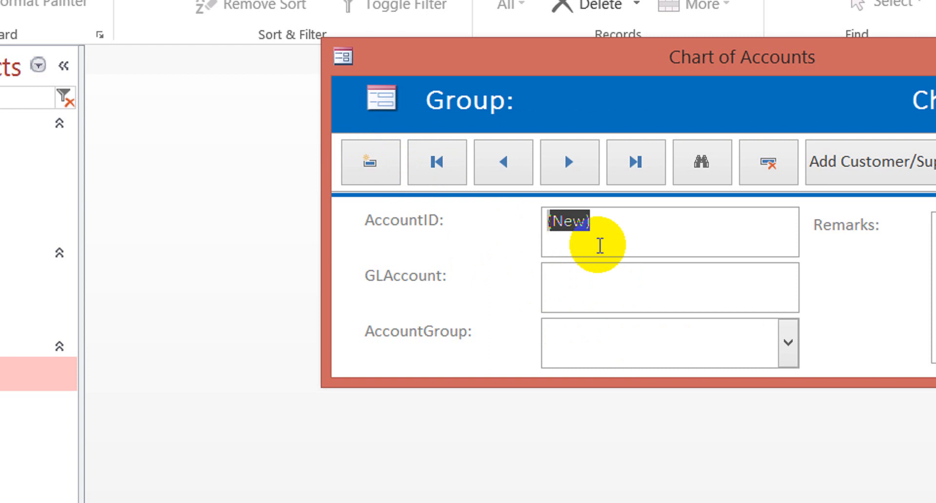
{"action": "left_click", "coordinate": [645, 282]}
{"action": "type", "text": "D"}
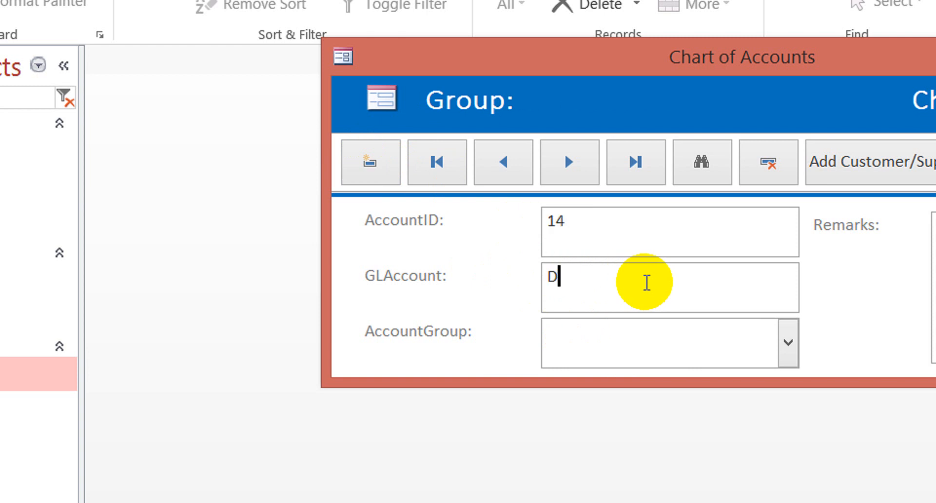
{"action": "type", "text": "rawing"}
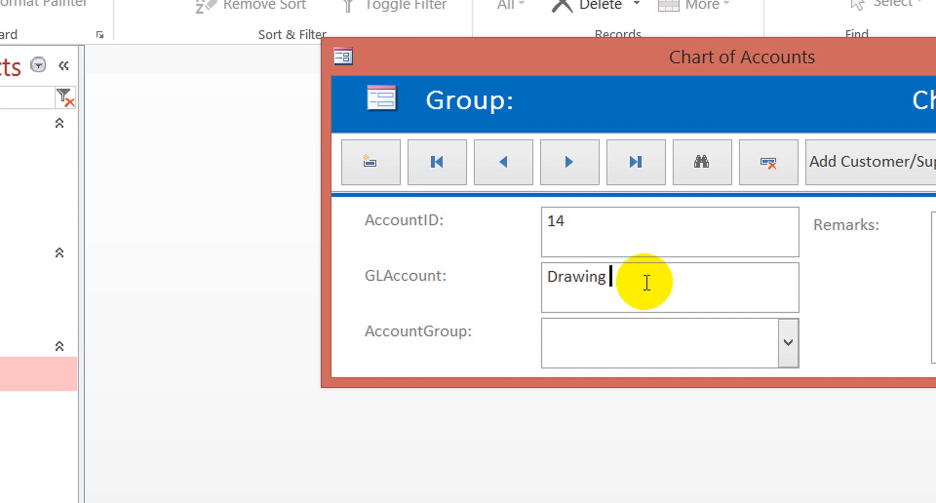
{"action": "type", "text": " Sajid"}
{"action": "left_click", "coordinate": [654, 347]}
{"action": "type", "text": "drawing"}
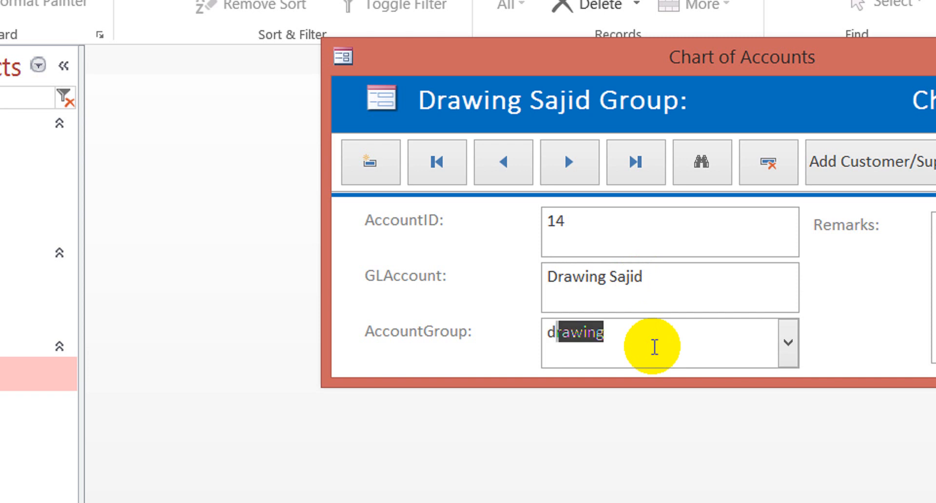
Add a new account record with GLAccount Profit & Loss and set its account group to Retained Earnings
{"action": "left_click", "coordinate": [371, 162]}
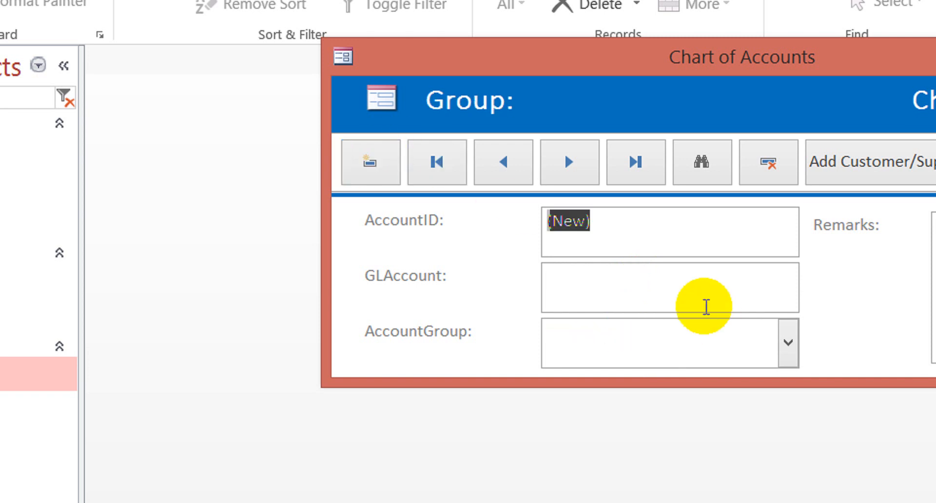
{"action": "left_click", "coordinate": [691, 288]}
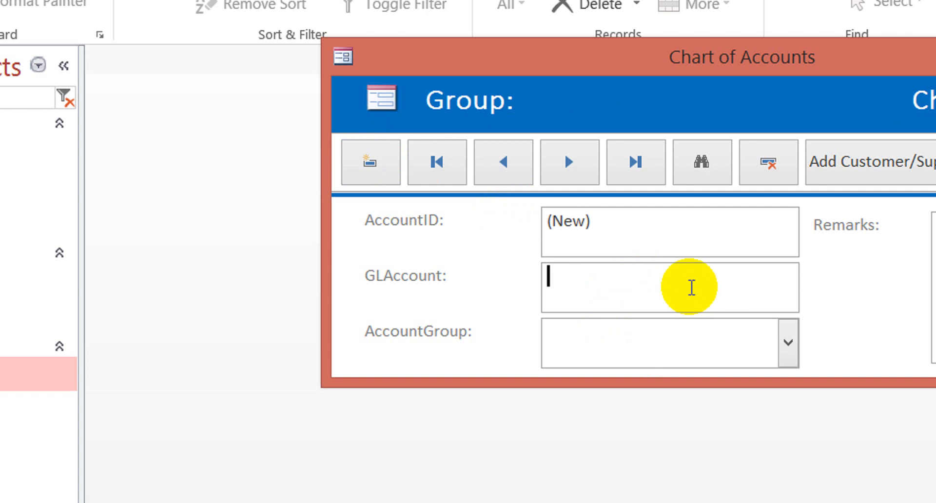
{"action": "type", "text": "Pro"}
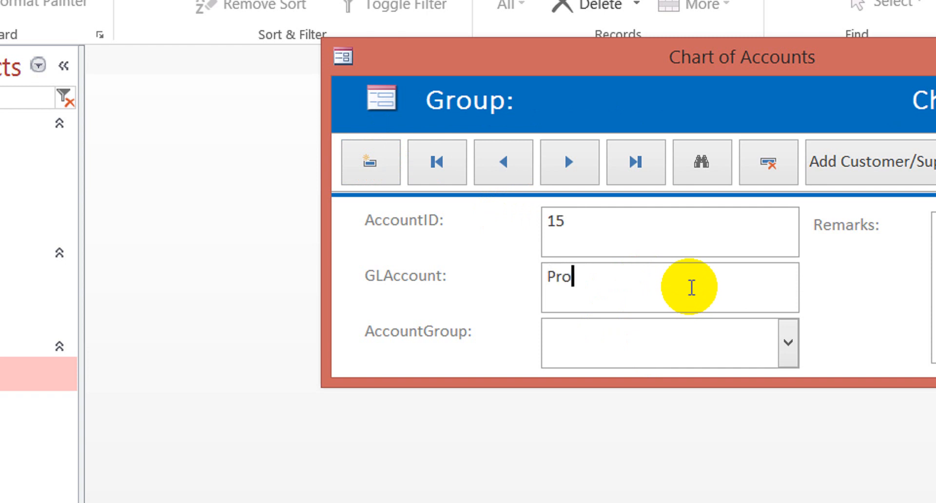
{"action": "type", "text": "fit & Loss"}
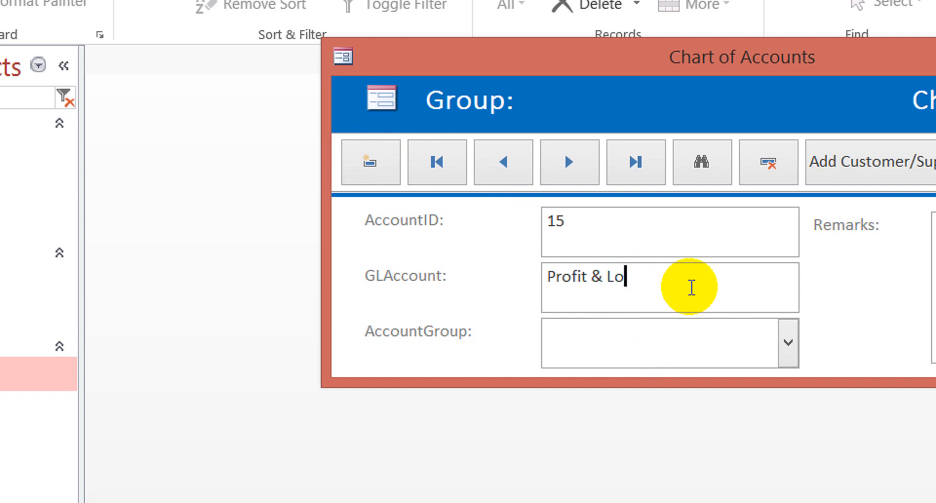
{"action": "left_click", "coordinate": [677, 341]}
{"action": "type", "text": "retained Earnings"}
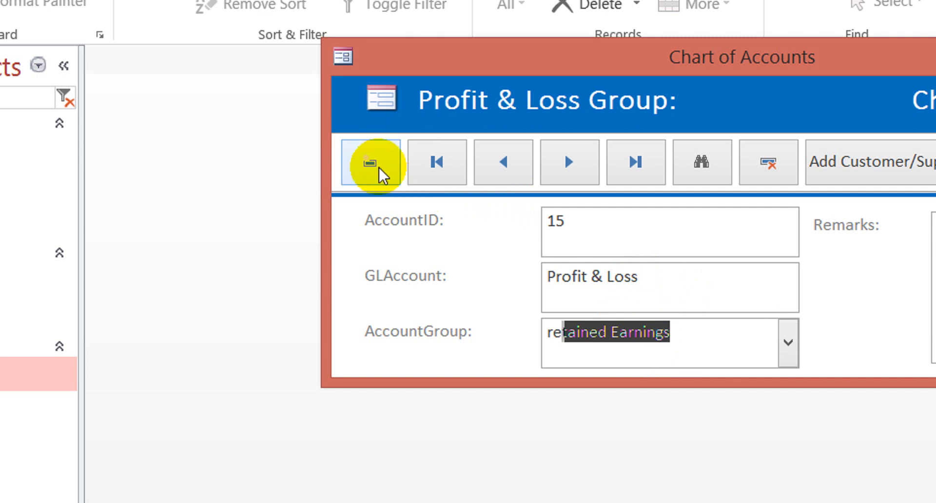
Move on to a blank account record to save the Profit & Loss entry, and close the Chart of Accounts form
{"action": "left_click", "coordinate": [379, 168]}
{"action": "left_click", "coordinate": [676, 289]}
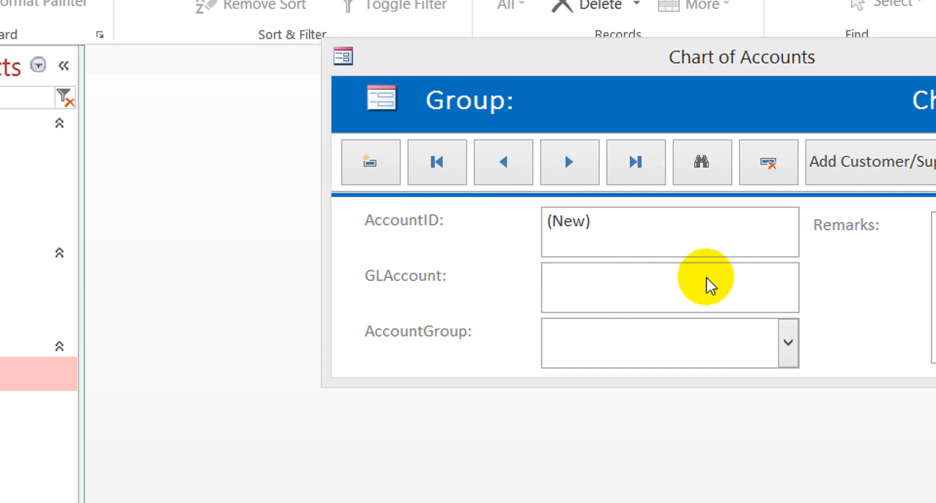
{"action": "left_click", "coordinate": [675, 294]}
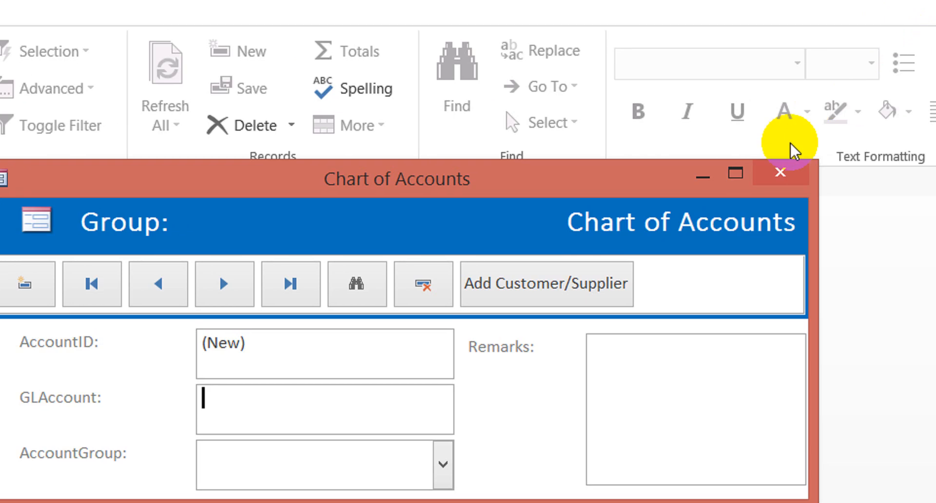
{"action": "left_click", "coordinate": [764, 180]}
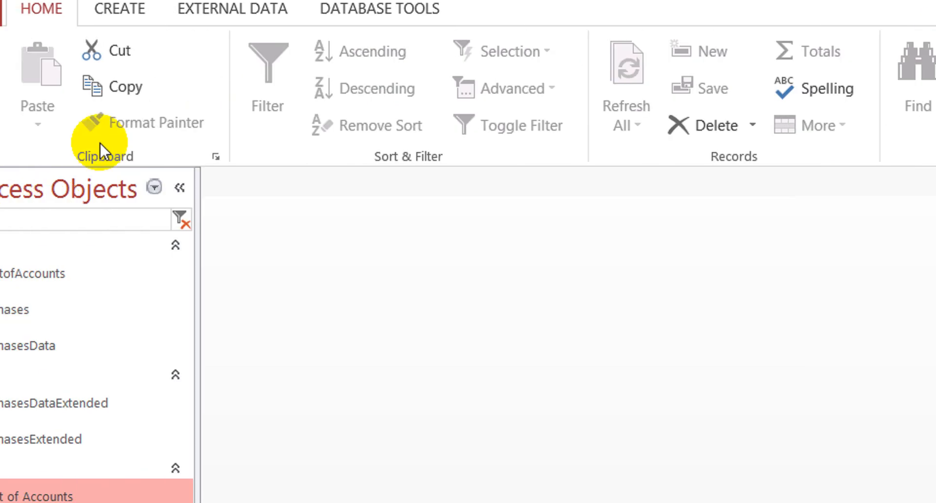
Open the database object search text for editing
{"action": "left_click", "coordinate": [56, 223]}
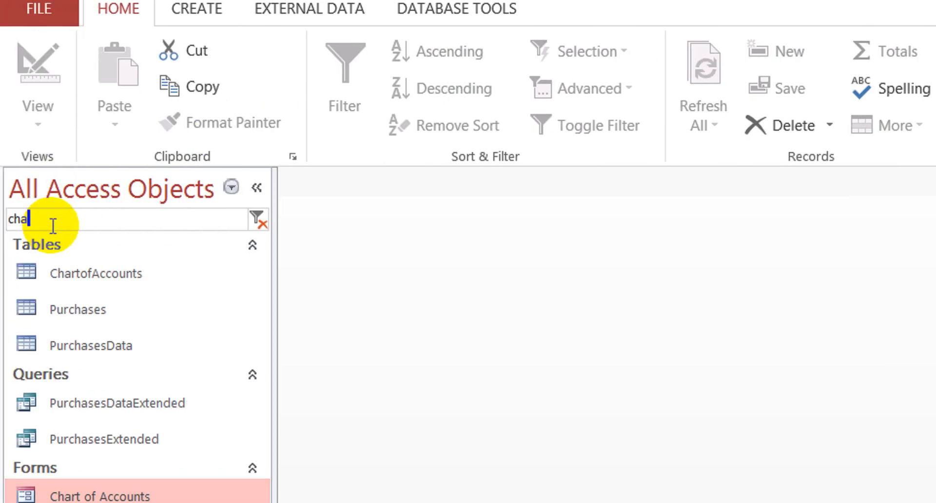